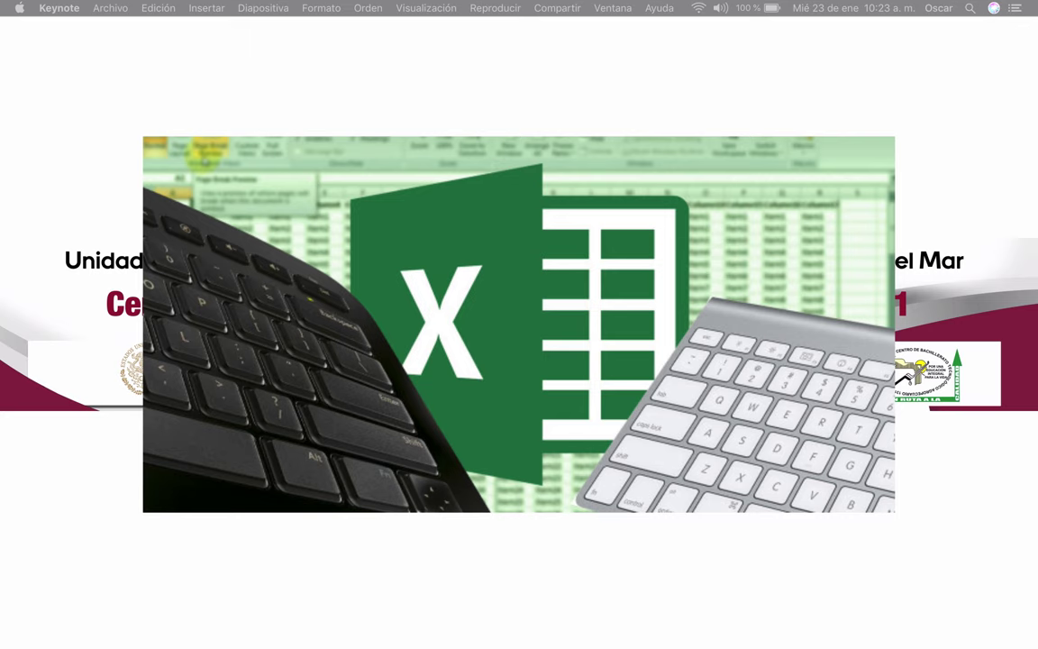
# Page full screen through the 'funciones excel' presentation's function slides, then end the slideshow.
pyautogui.hotkey('ctrl', 'Up')
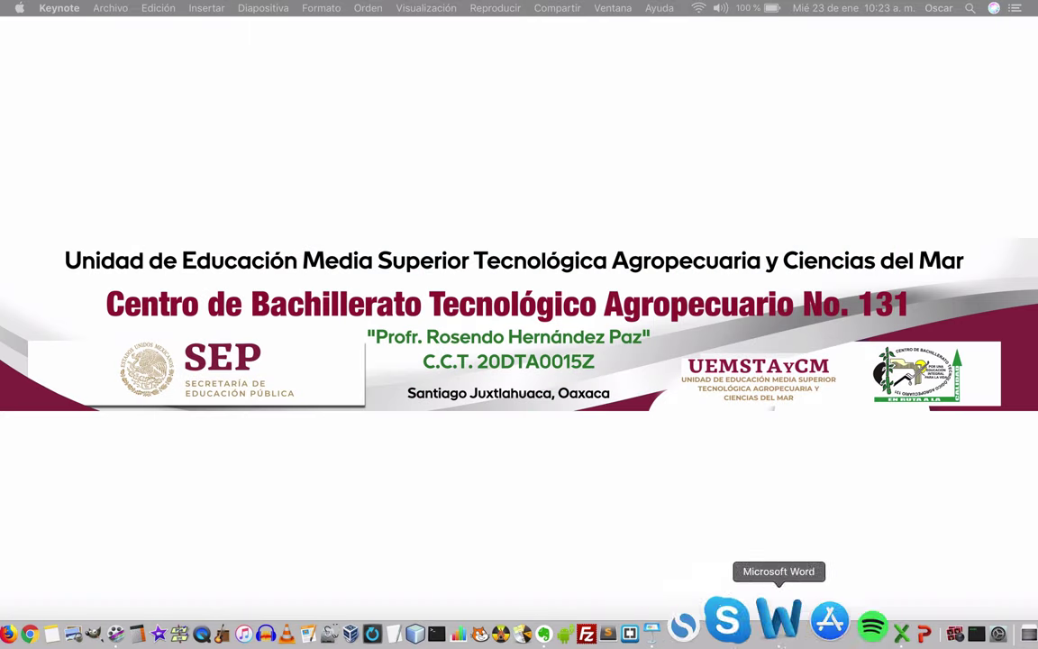
pyautogui.click(961, 622)
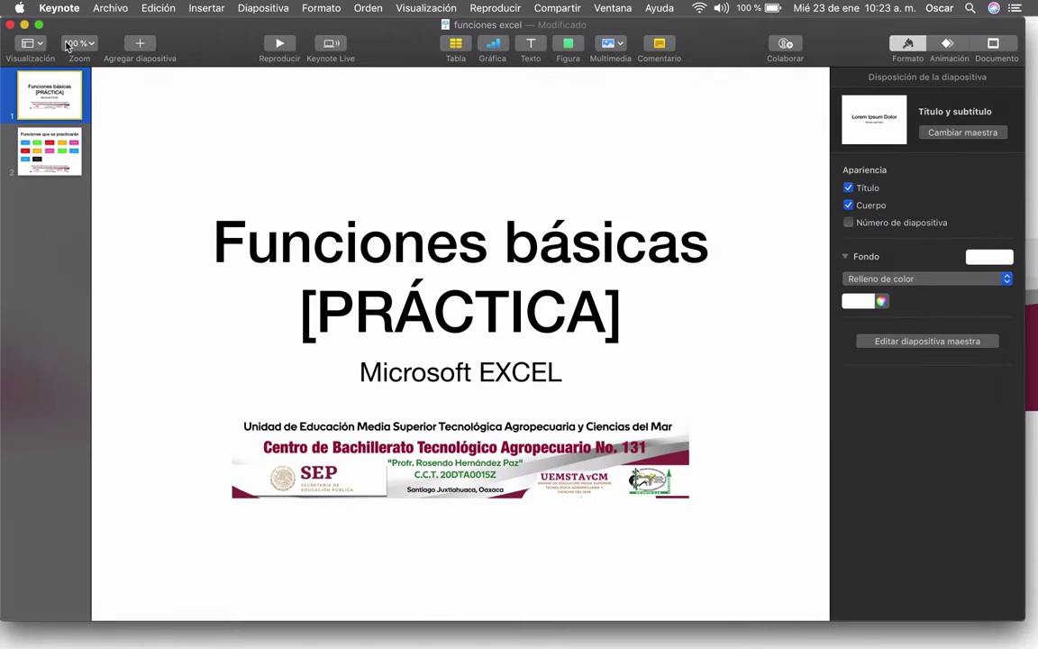
pyautogui.click(250, 40)
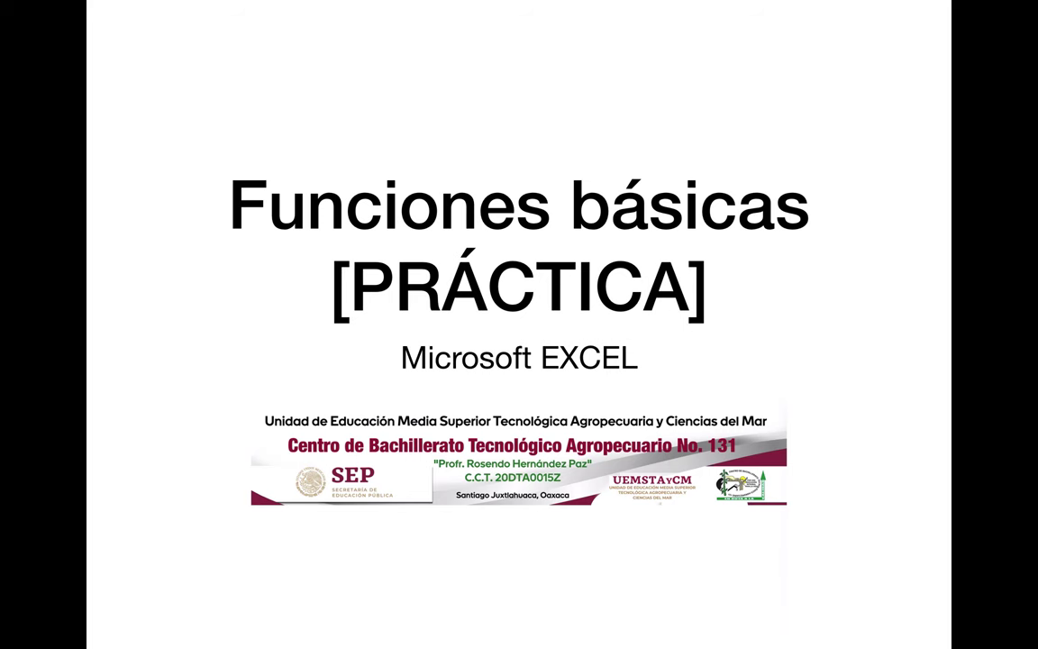
pyautogui.press('Right')
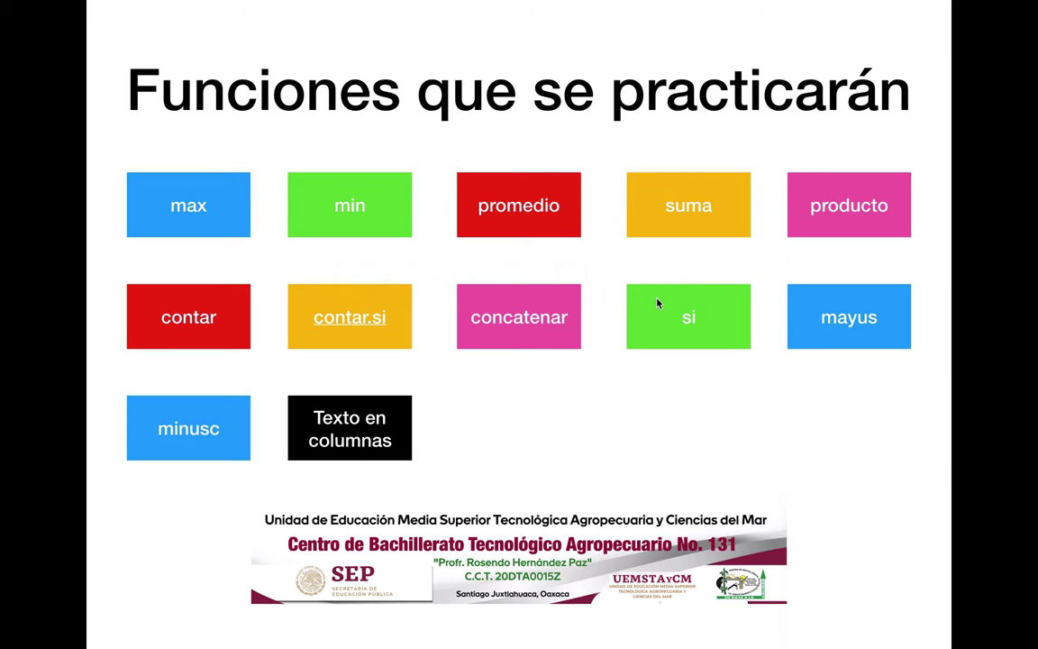
pyautogui.click(502, 354)
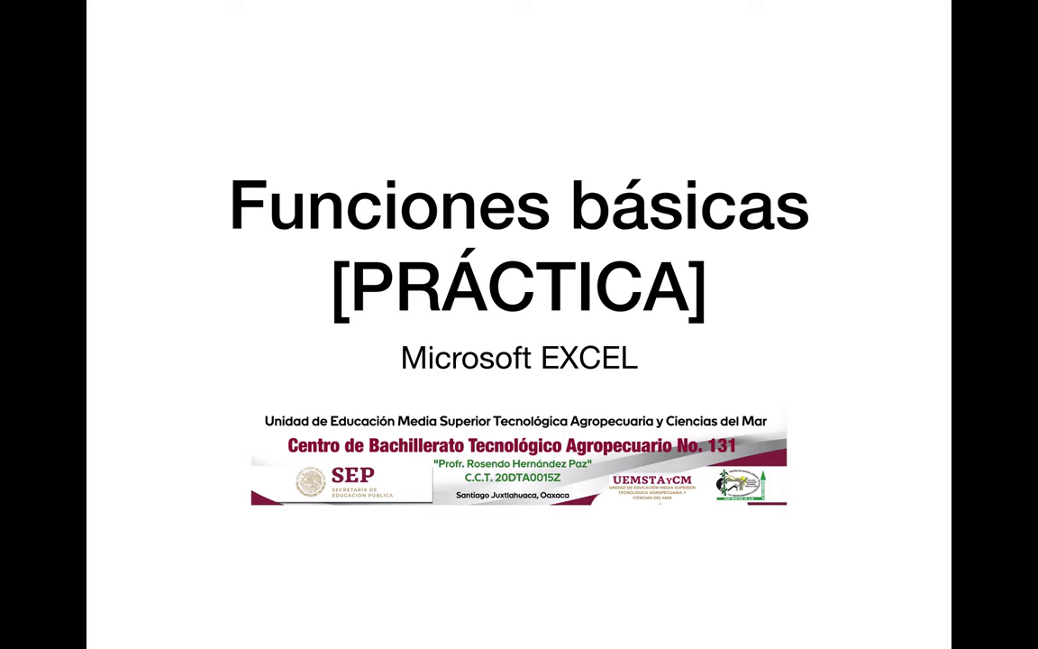
pyautogui.press('Escape')
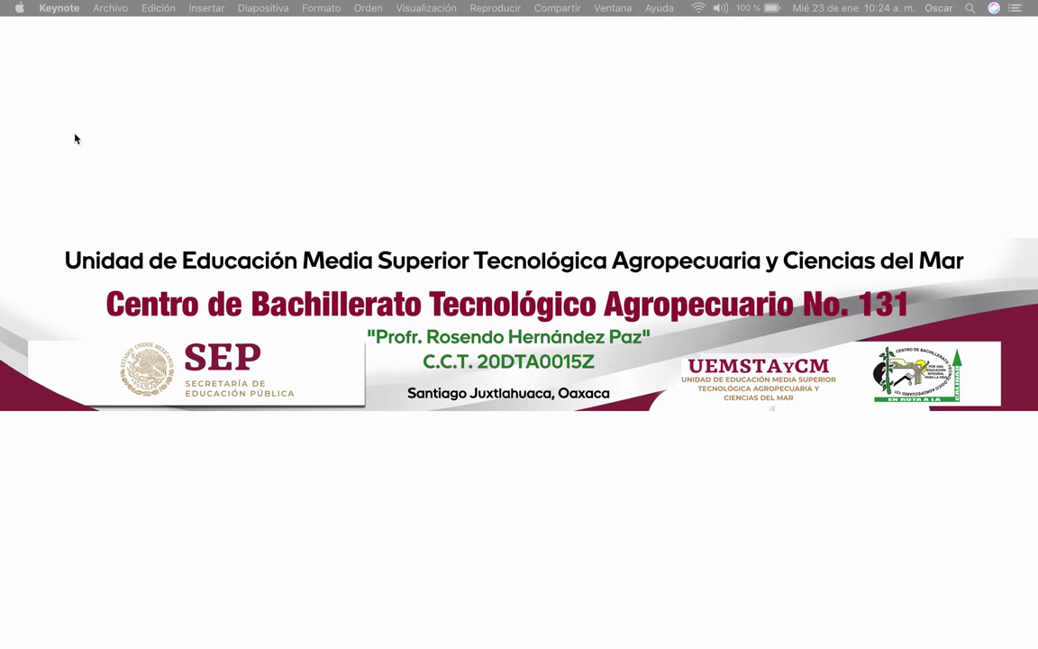
# View this Mac's system details, then switch to Excel and view its version information.
pyautogui.click(19, 9)
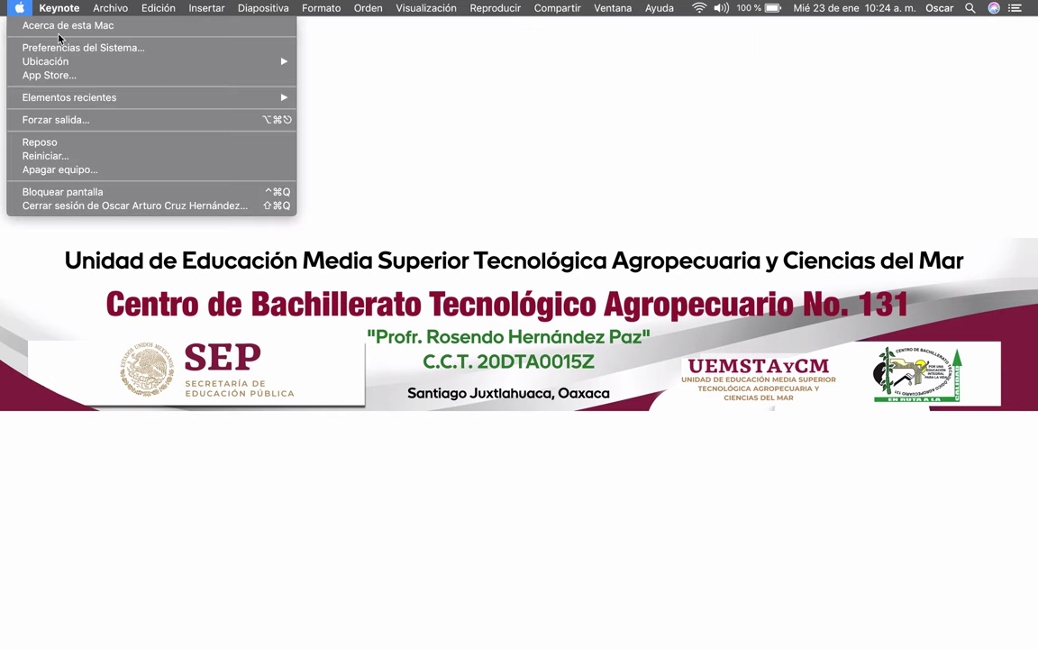
pyautogui.click(55, 25)
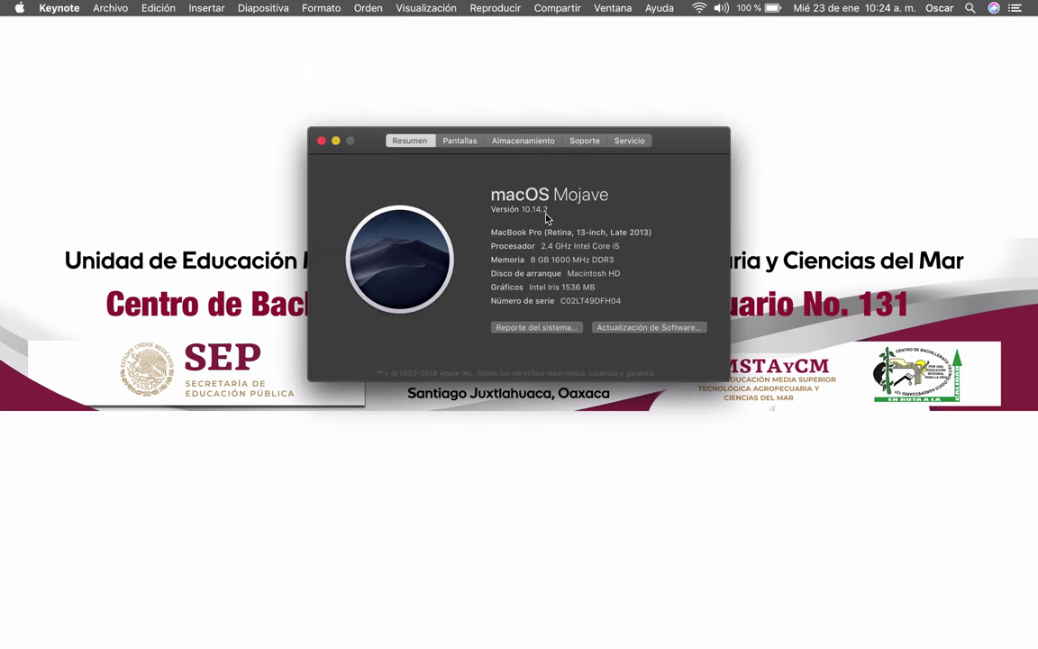
pyautogui.click(320, 140)
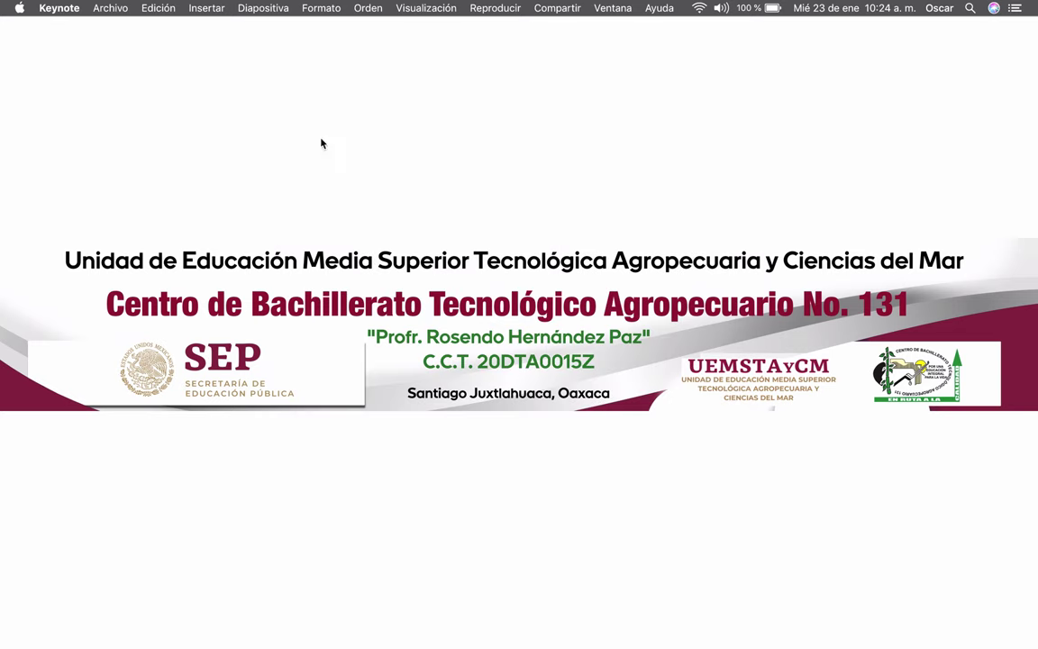
pyautogui.moveTo(726, 635)
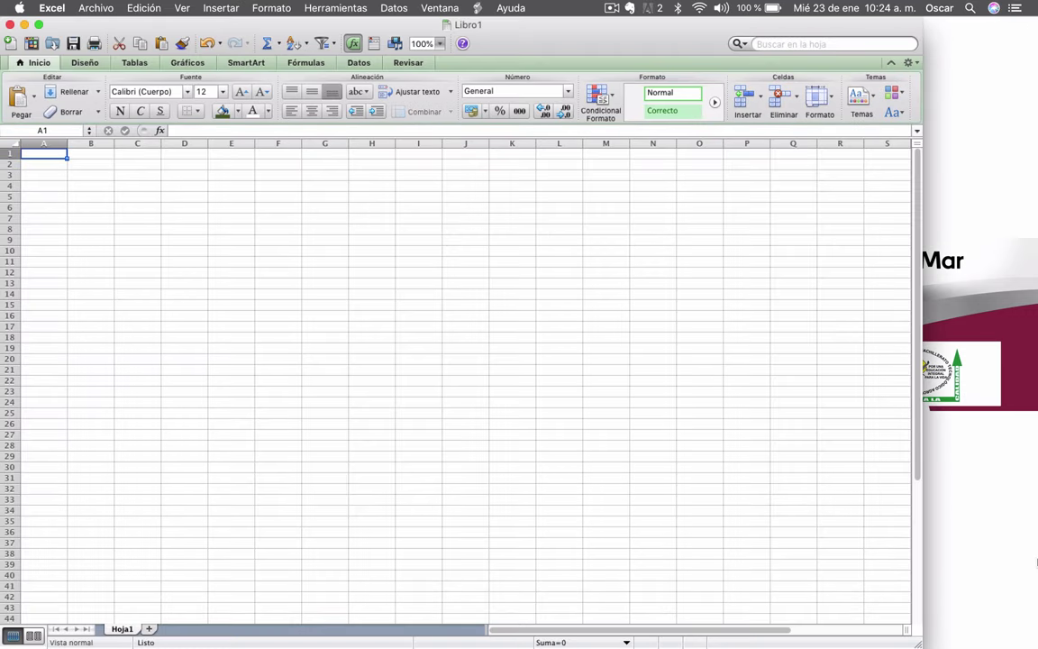
pyautogui.click(51, 7)
pyautogui.click(77, 26)
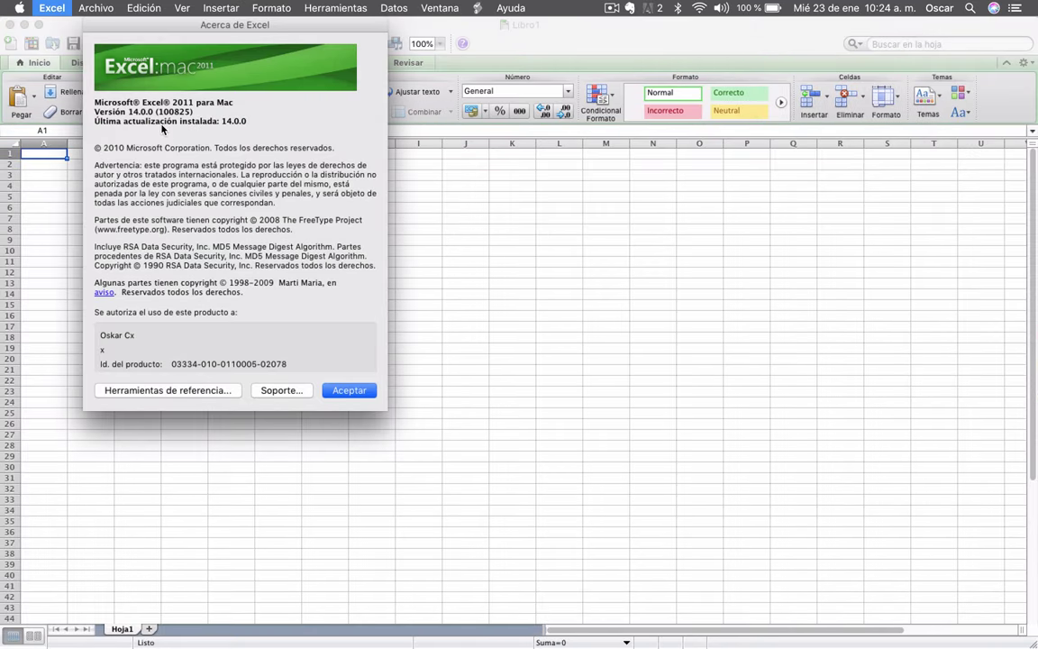
pyautogui.press('Return')
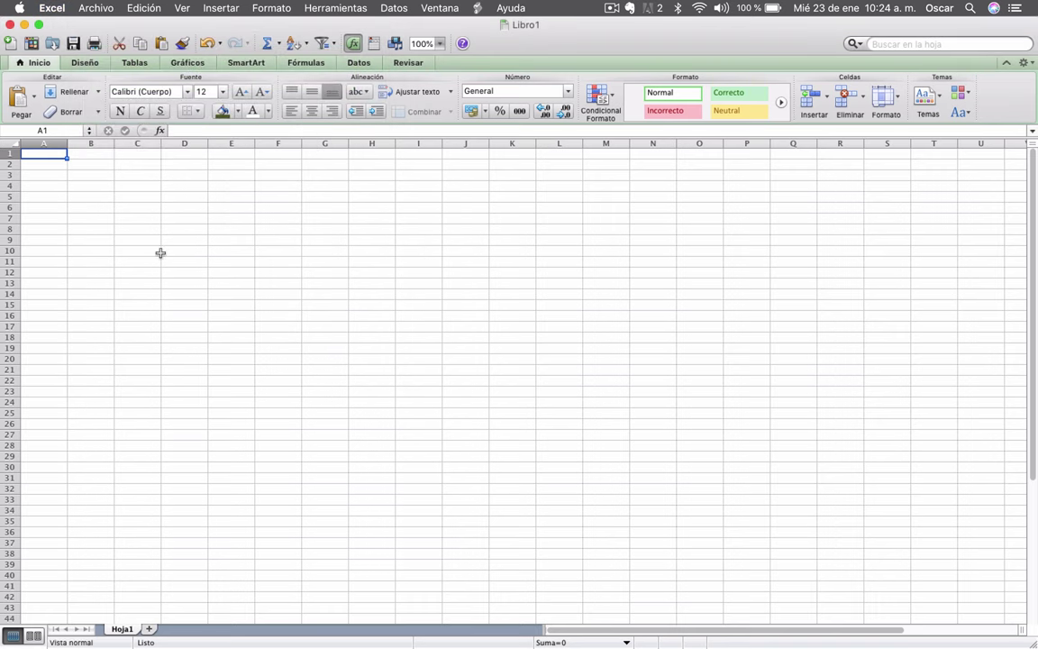
# Select cell B6 on the first sheet and scroll back to the top.
pyautogui.click(105, 206)
pyautogui.scroll(3, 105, 204)
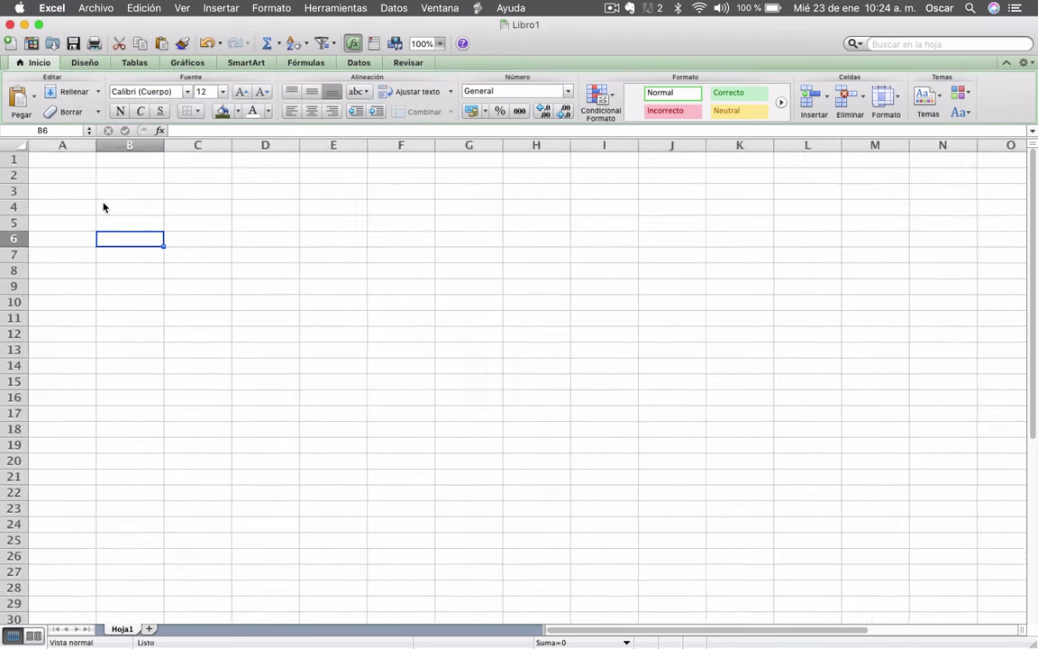
pyautogui.scroll(3, 103, 203)
pyautogui.scroll(2, 103, 201)
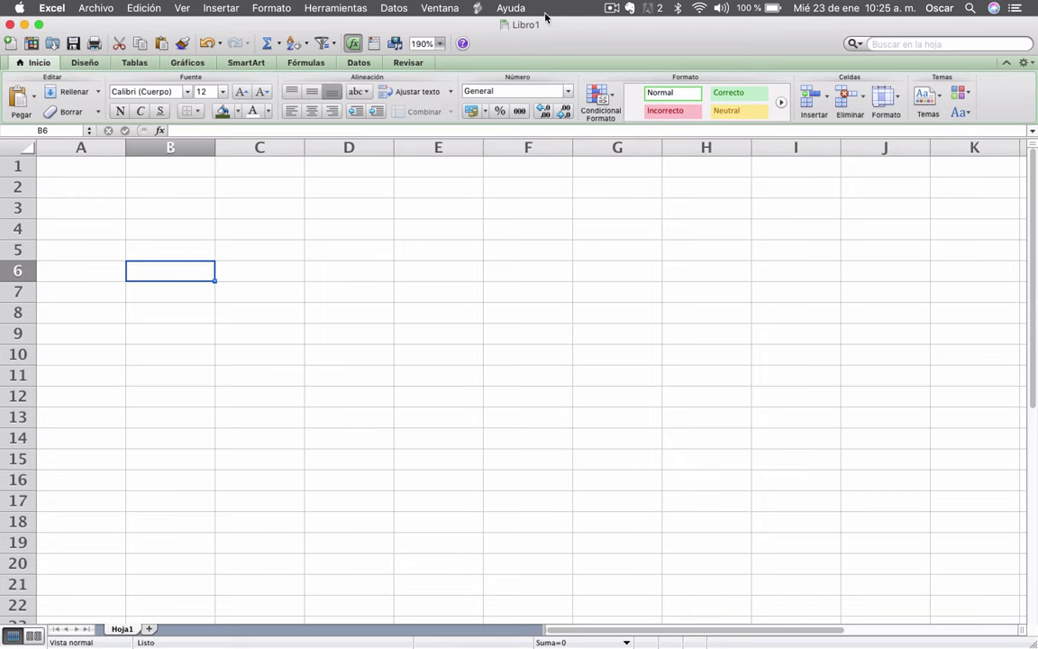
# Add sheets Hoja2, Hoja3, Hoja4, Hoja5 and Hoja6, then go back to Hoja1.
pyautogui.click(149, 628)
pyautogui.click(185, 629)
pyautogui.click(221, 629)
pyautogui.click(259, 628)
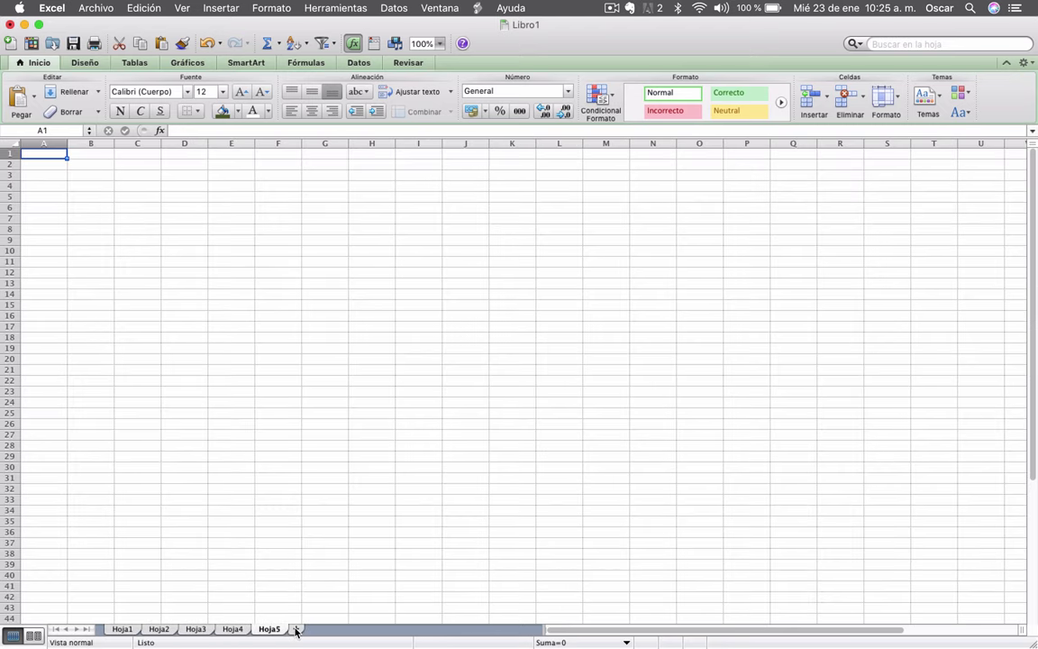
pyautogui.click(296, 628)
pyautogui.click(124, 628)
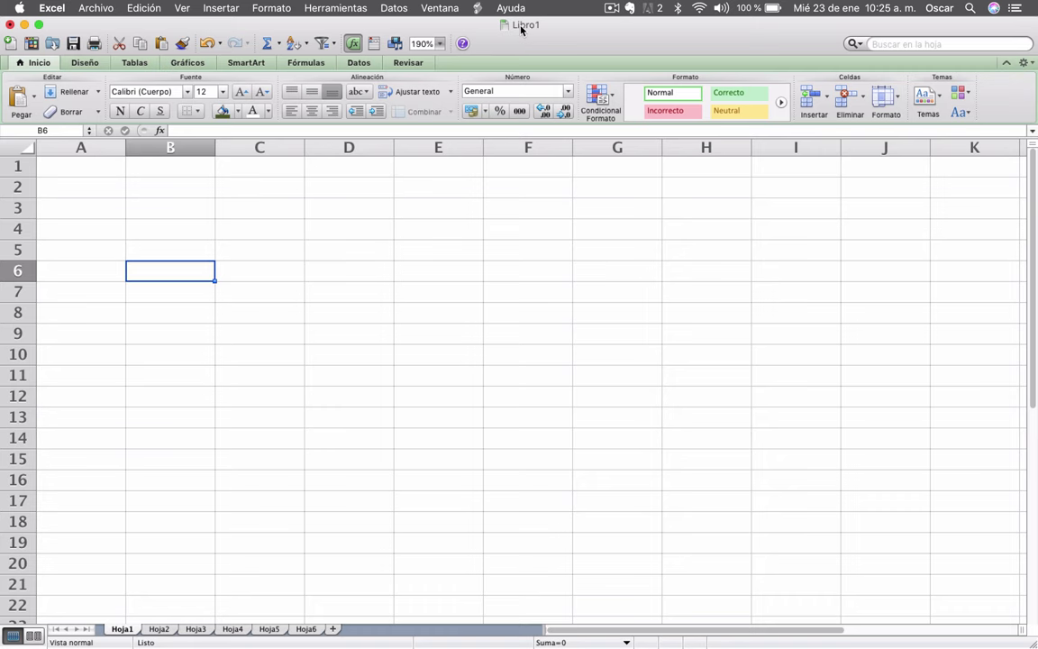
pyautogui.click(52, 171)
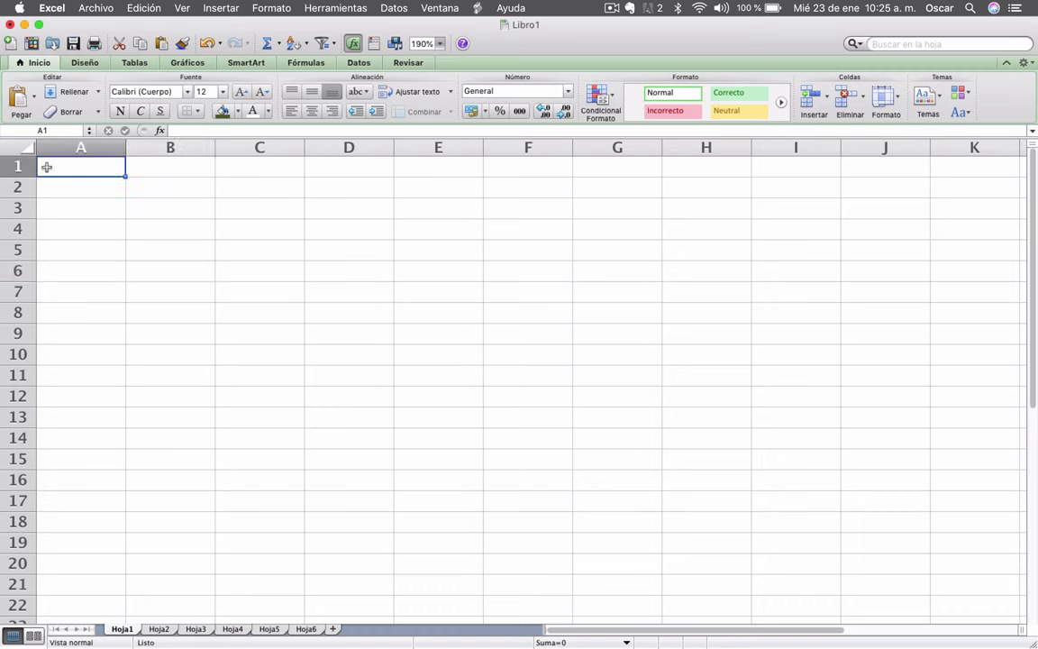
pyautogui.click(87, 147)
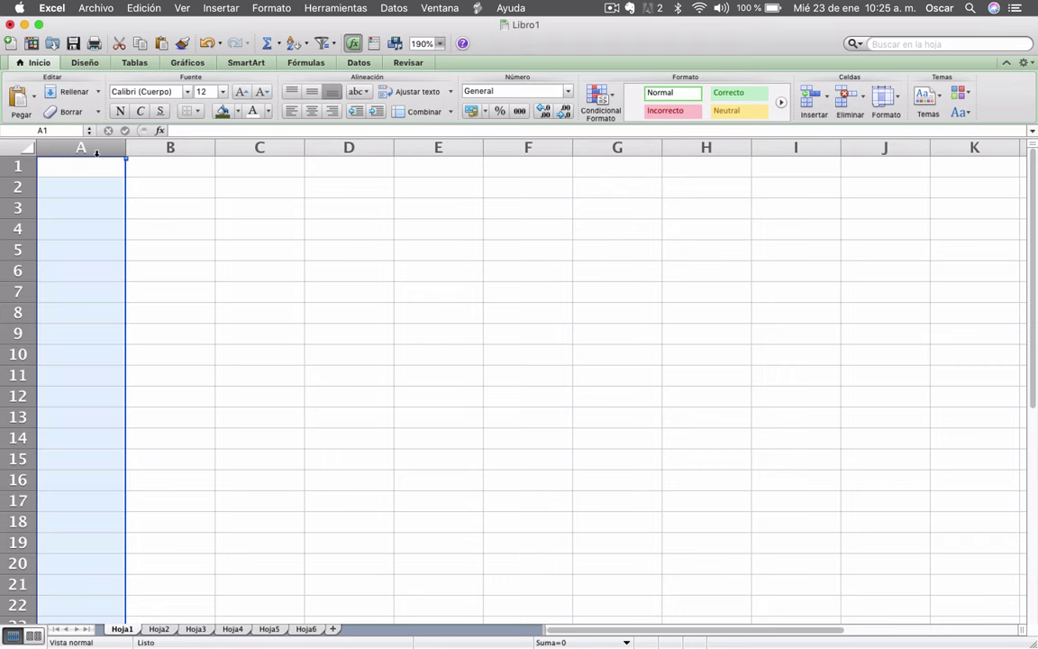
pyautogui.click(166, 148)
pyautogui.click(253, 148)
pyautogui.click(347, 147)
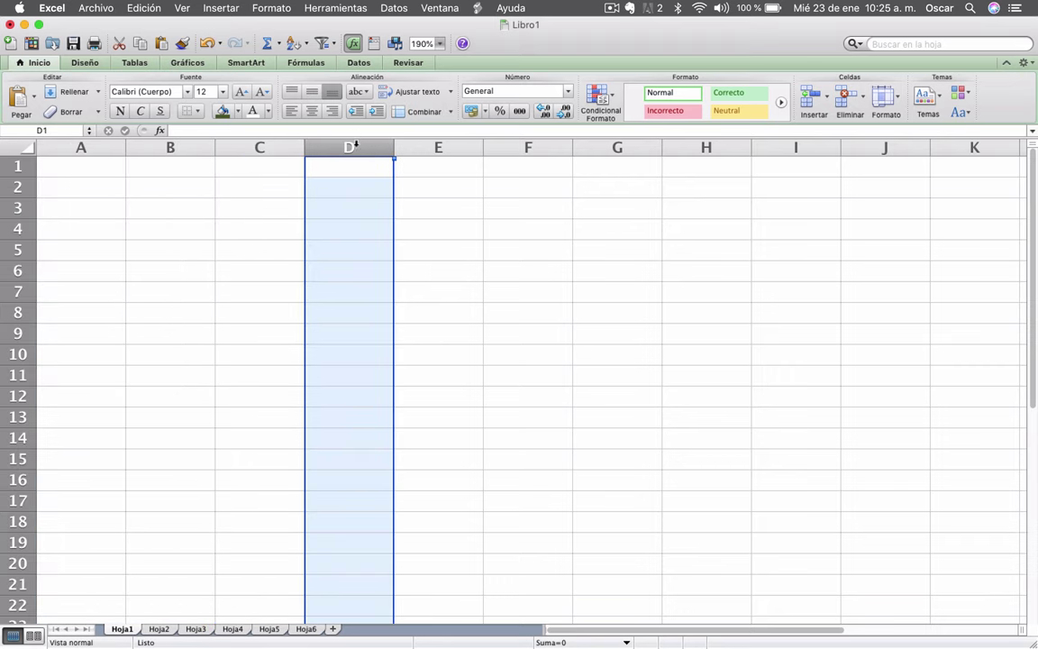
pyautogui.click(456, 146)
pyautogui.click(545, 148)
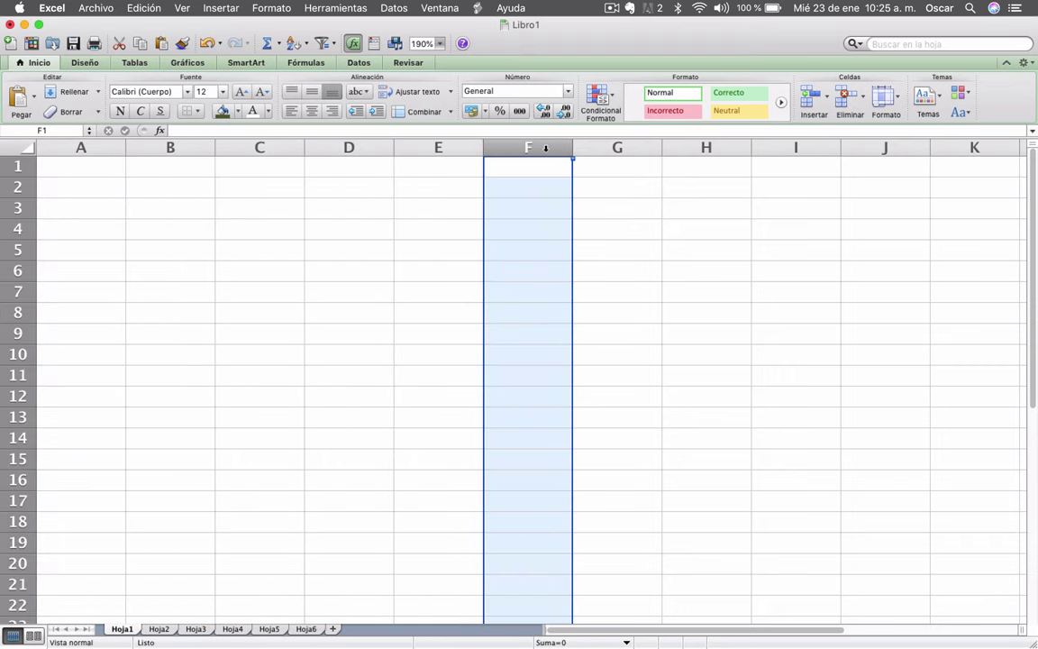
pyautogui.click(595, 146)
pyautogui.click(687, 148)
pyautogui.click(795, 148)
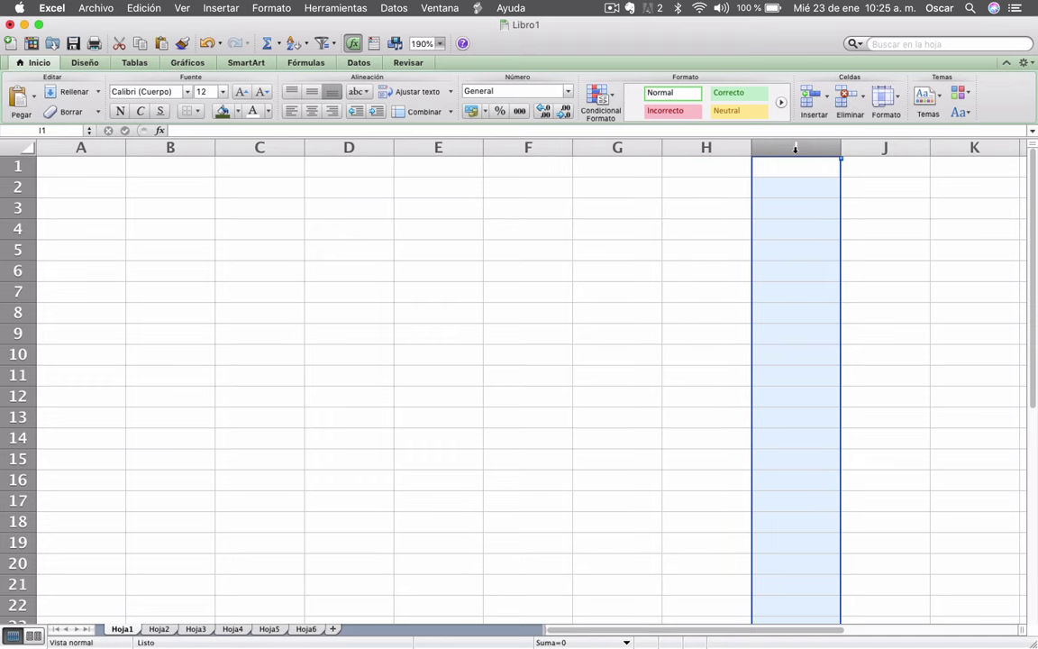
pyautogui.click(861, 148)
pyautogui.click(82, 147)
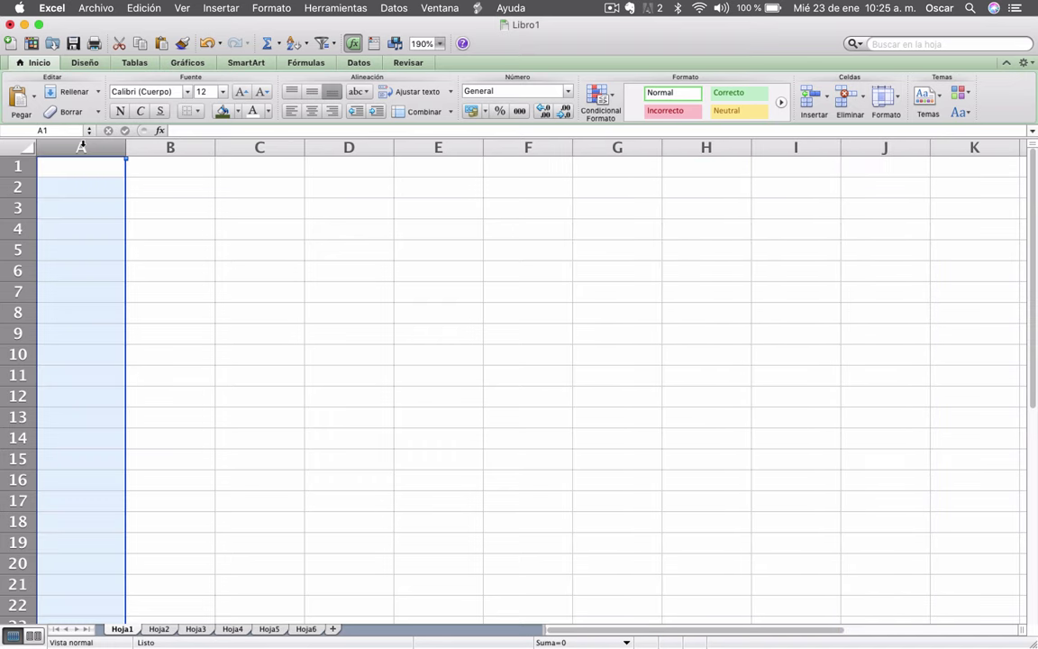
pyautogui.click(81, 167)
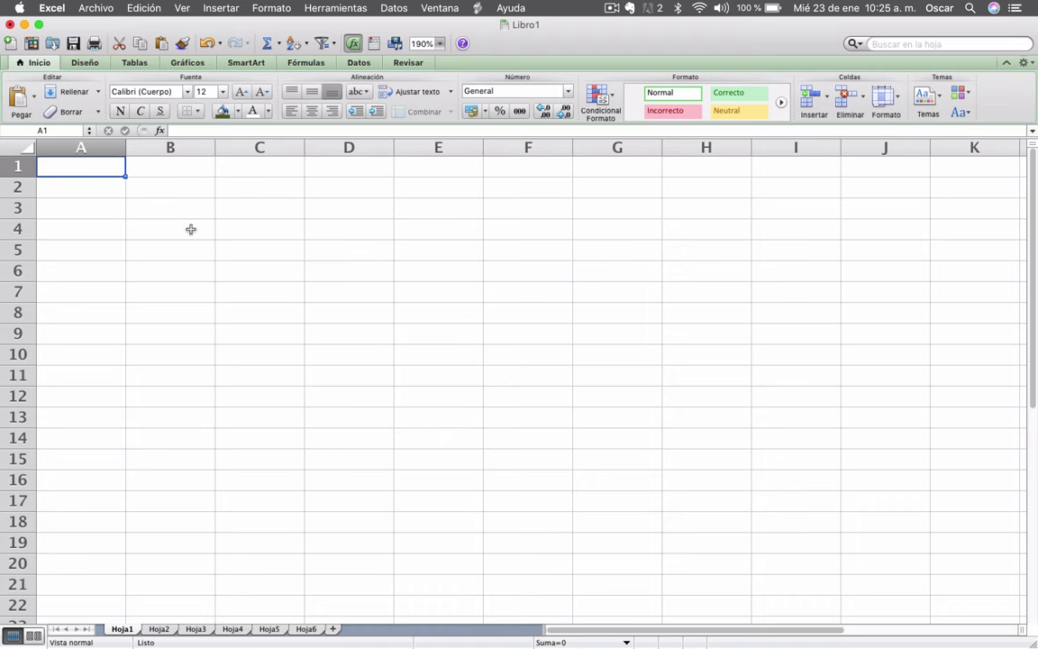
pyautogui.press('super+Right')
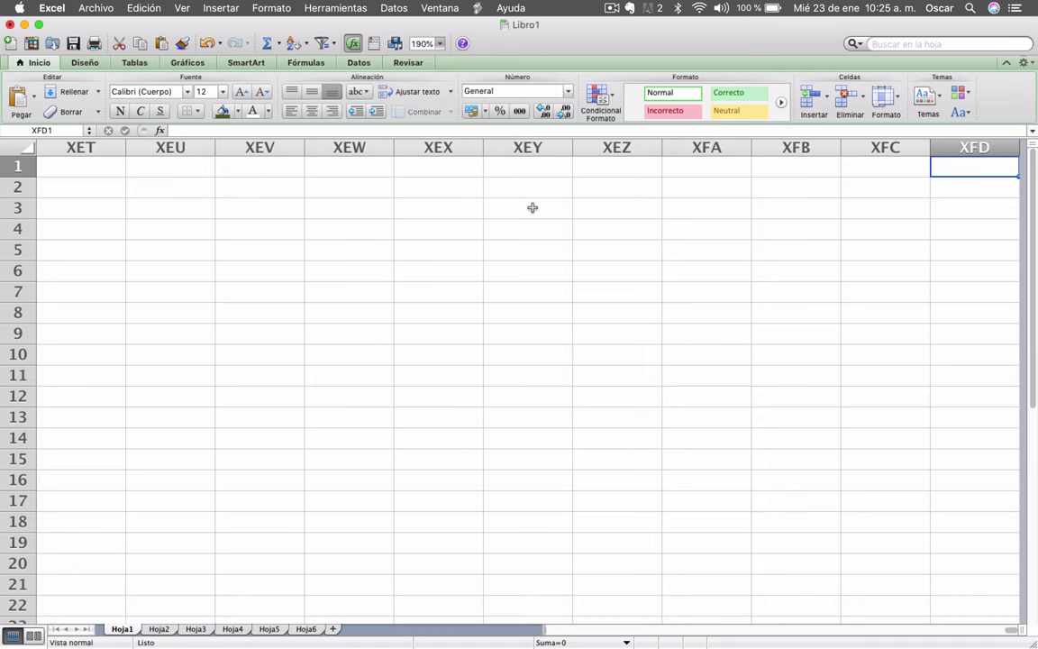
pyautogui.hscroll(-1, 532, 208)
pyautogui.hscroll(4, 1035, 193)
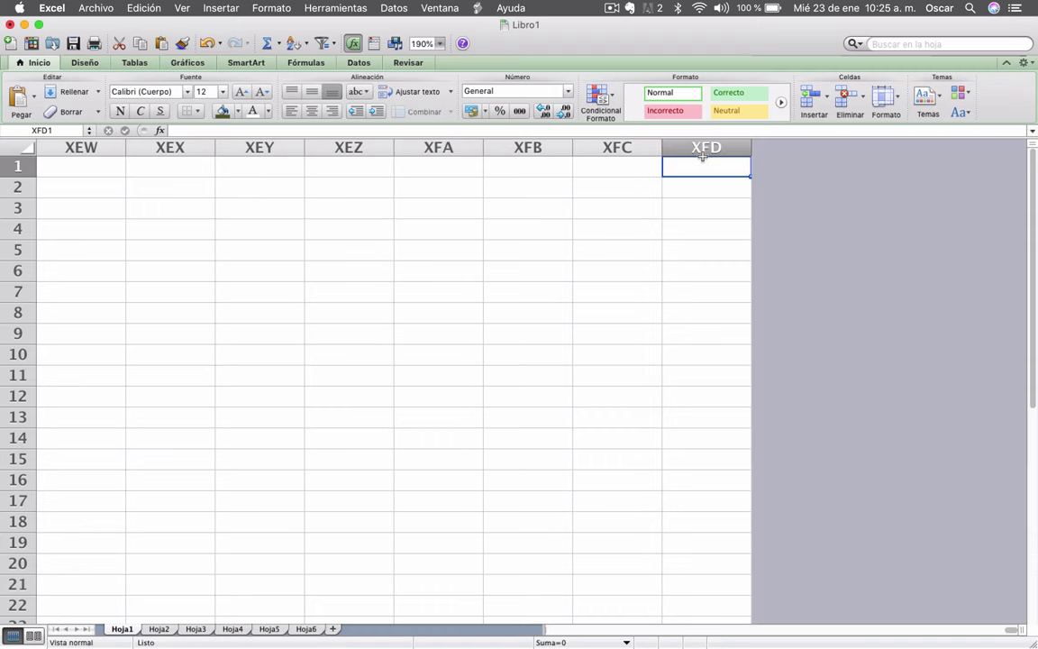
pyautogui.press('super+Down')
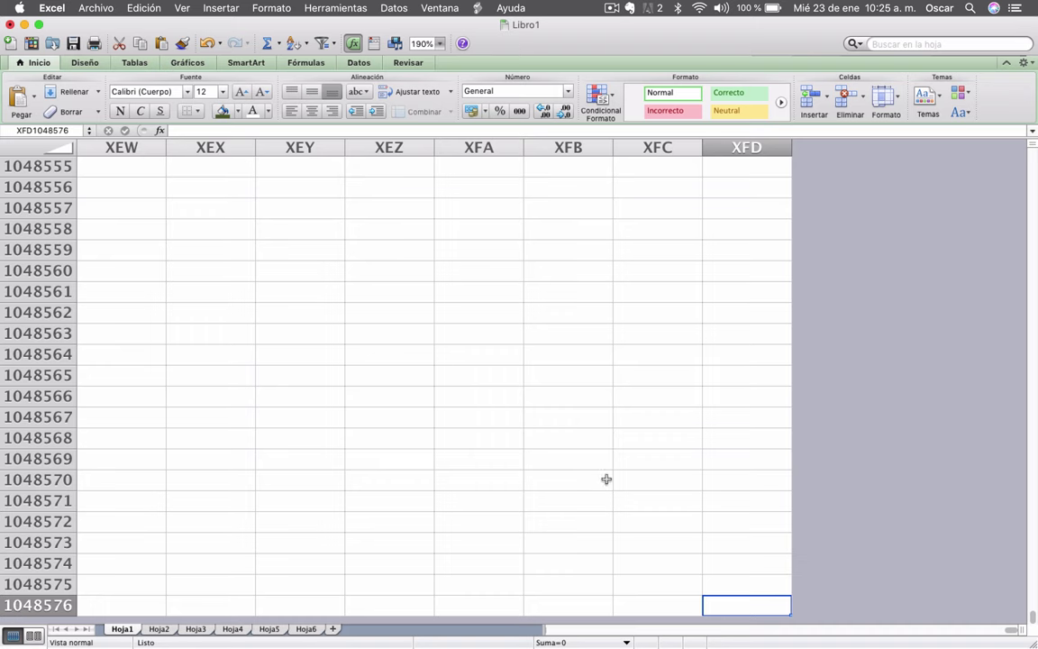
pyautogui.press('super+Left')
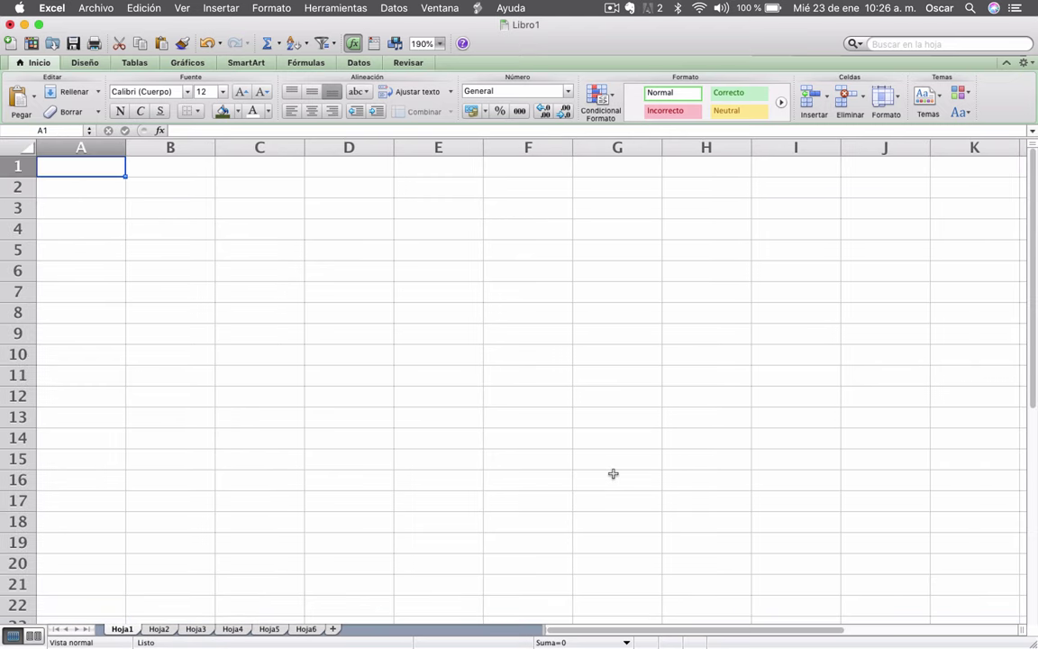
pyautogui.hotkey('ctrl', 'Down')
pyautogui.hotkey('ctrl', 'Right')
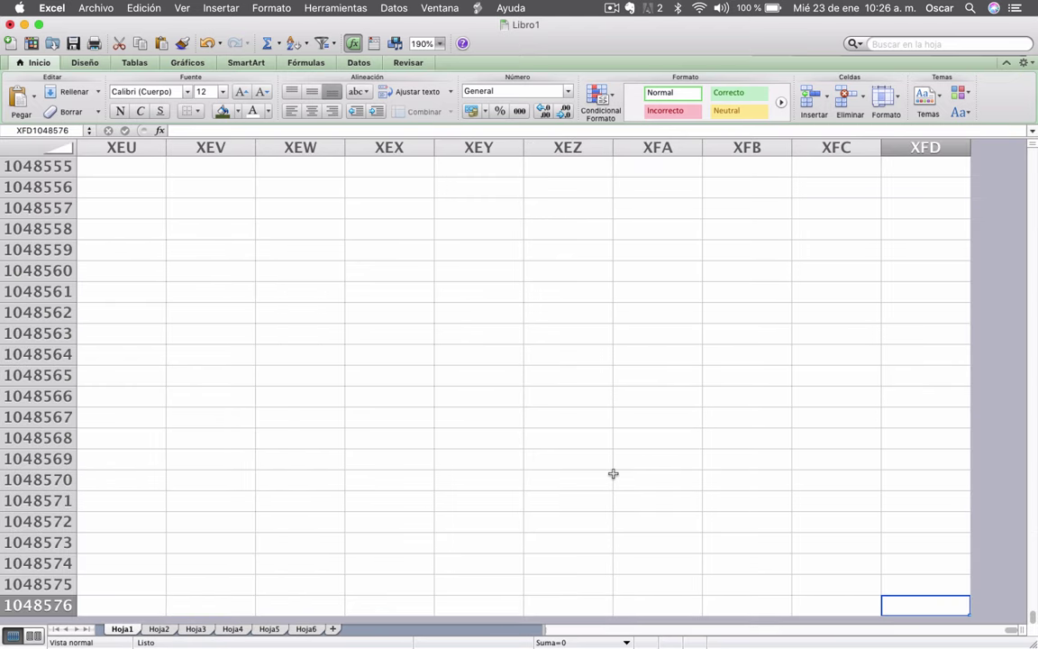
pyautogui.hotkey('ctrl', 'Left')
pyautogui.hotkey('ctrl', 'Up')
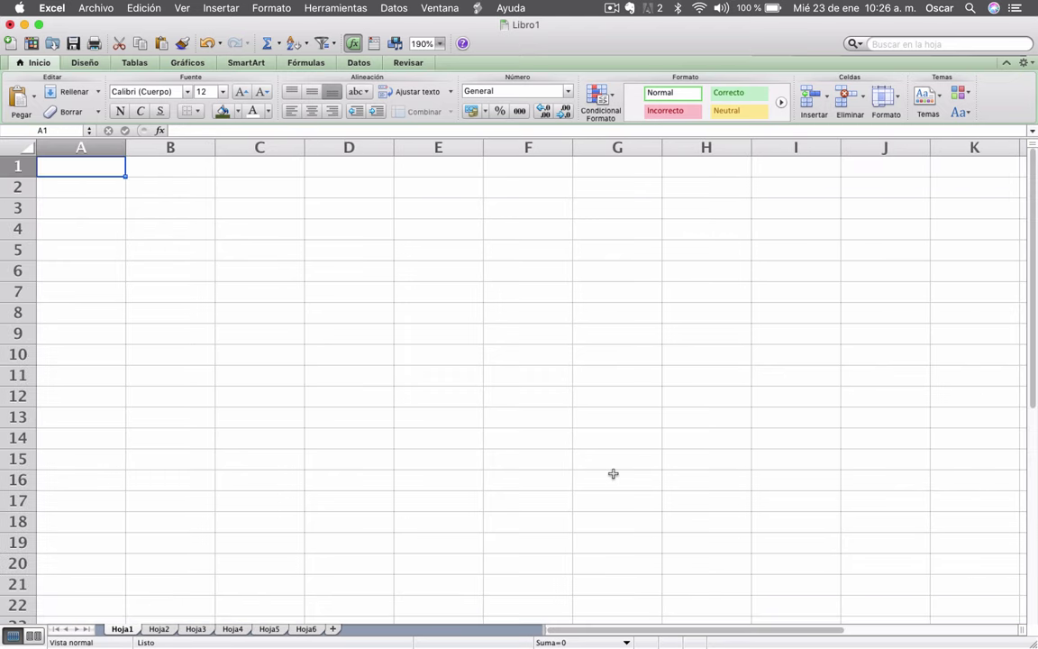
pyautogui.hotkey('ctrl', 'Right')
pyautogui.hotkey('ctrl', 'Left')
pyautogui.hotkey('ctrl', 'Right')
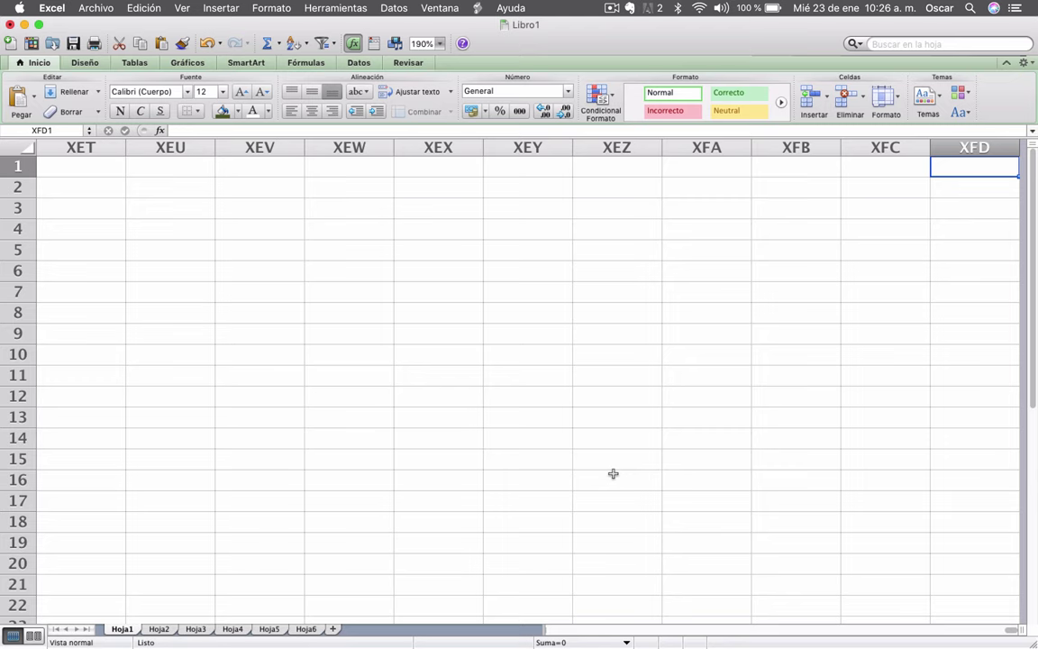
pyautogui.hotkey('ctrl', 'Down')
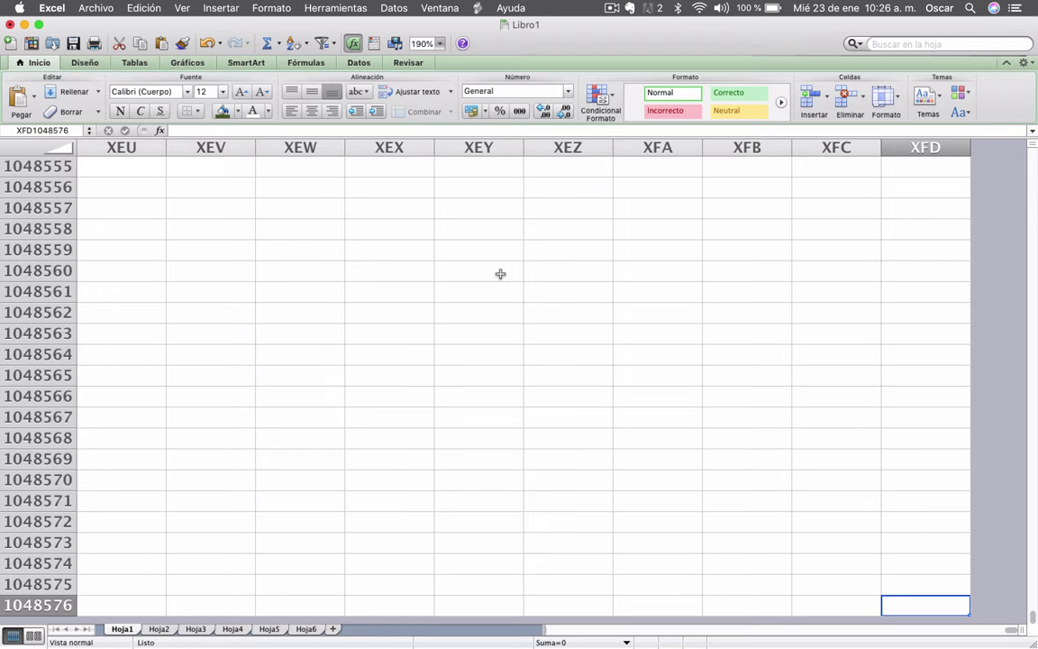
pyautogui.hotkey('ctrl', 'Left')
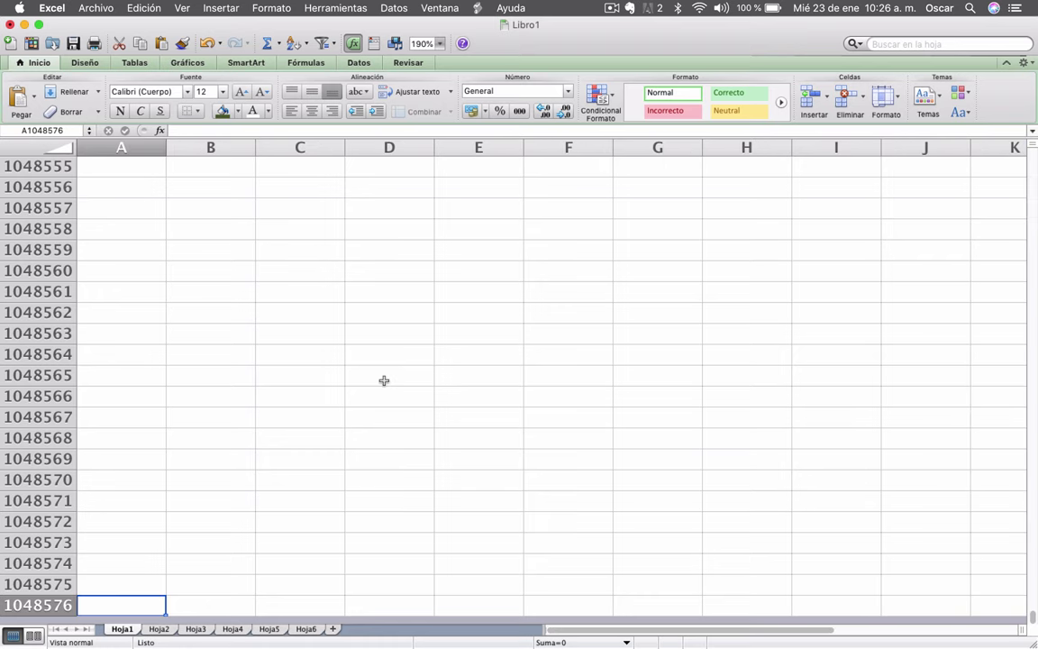
pyautogui.hotkey('ctrl', 'Up')
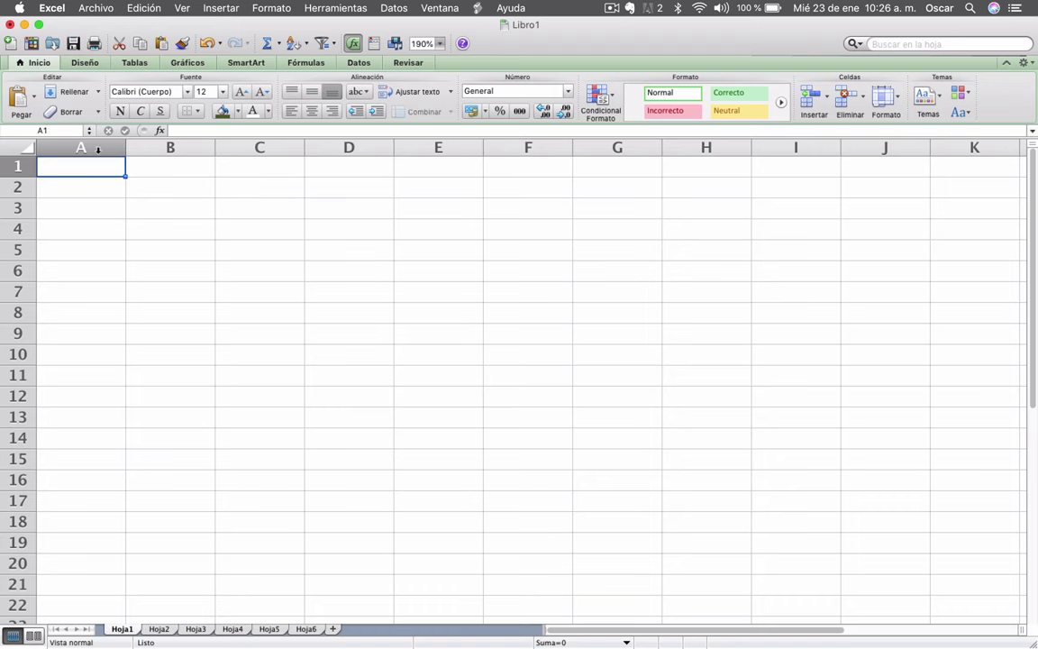
pyautogui.click(88, 147)
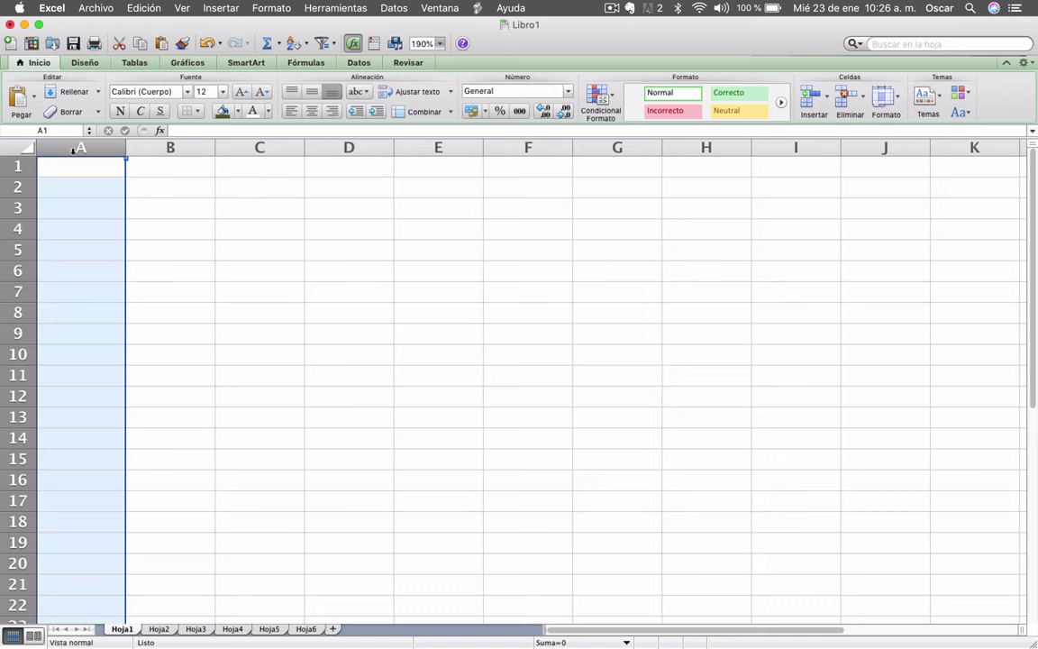
pyautogui.click(156, 147)
pyautogui.click(240, 146)
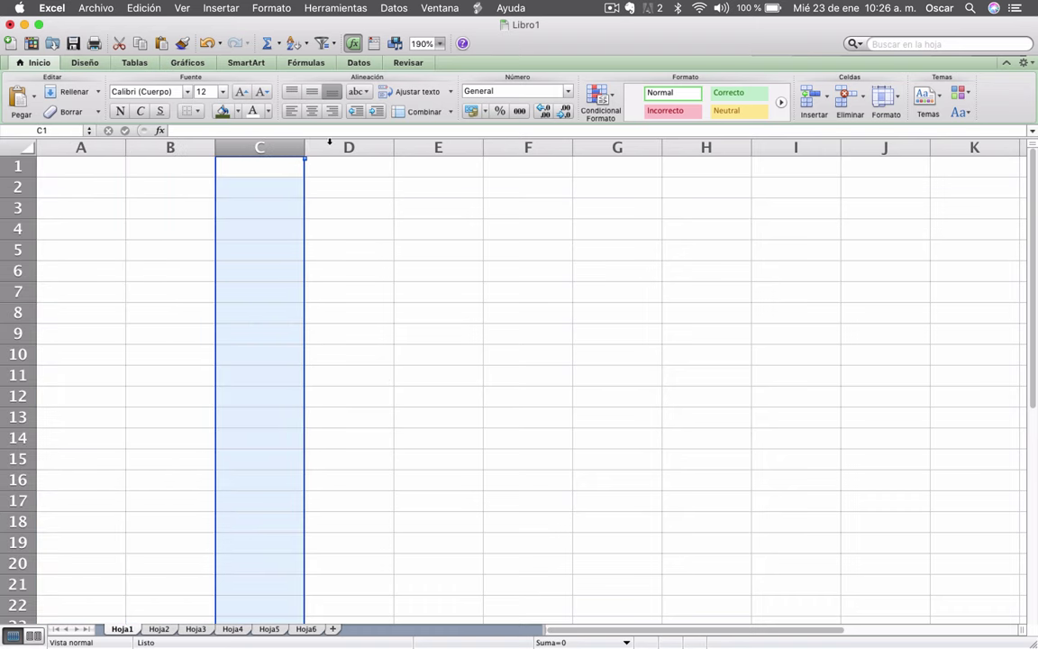
pyautogui.click(332, 146)
pyautogui.click(11, 167)
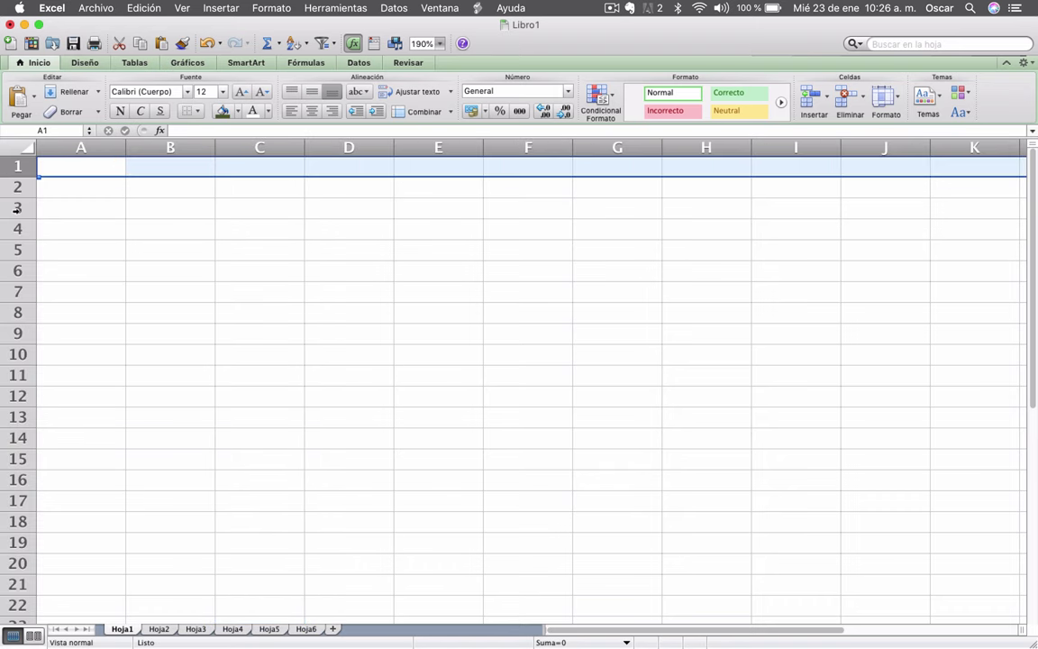
pyautogui.click(15, 208)
pyautogui.click(18, 229)
pyautogui.click(19, 250)
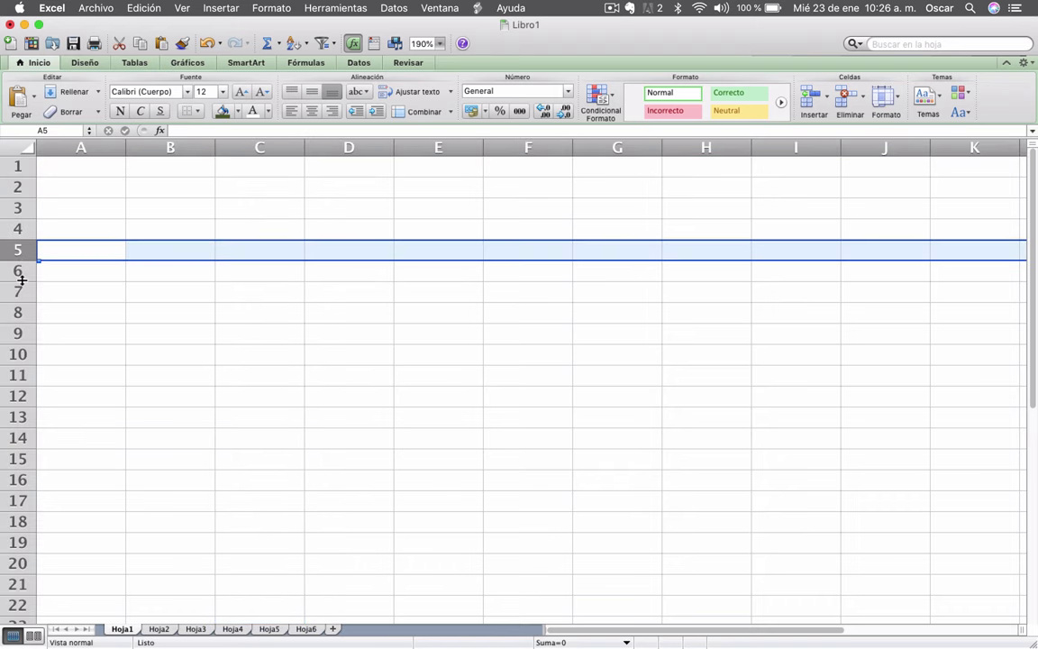
pyautogui.click(16, 291)
pyautogui.click(450, 223)
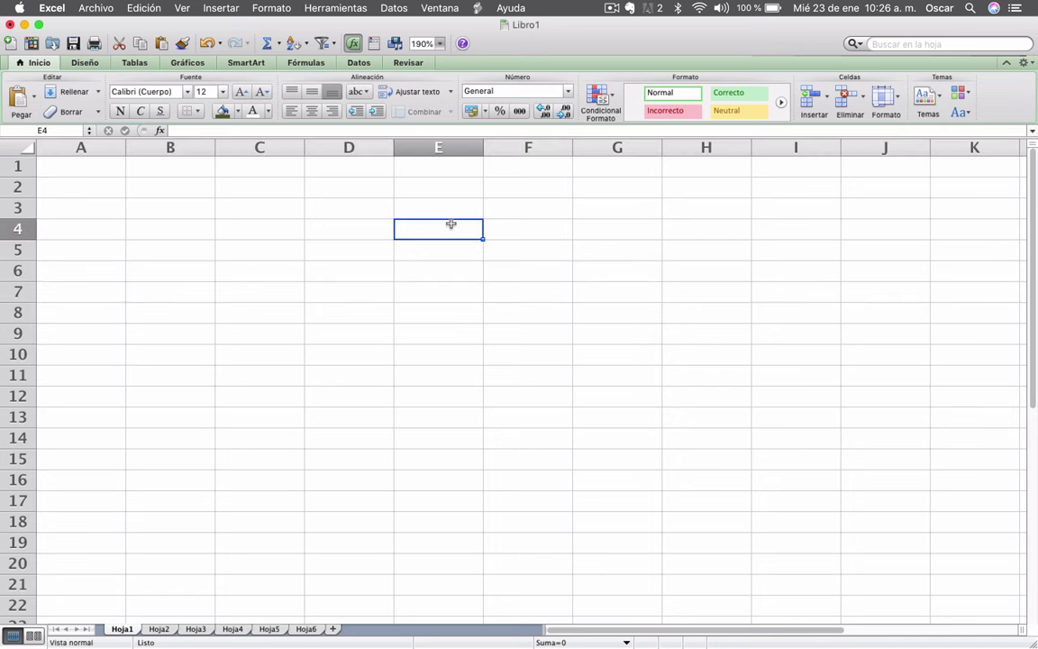
pyautogui.click(676, 330)
pyautogui.click(526, 225)
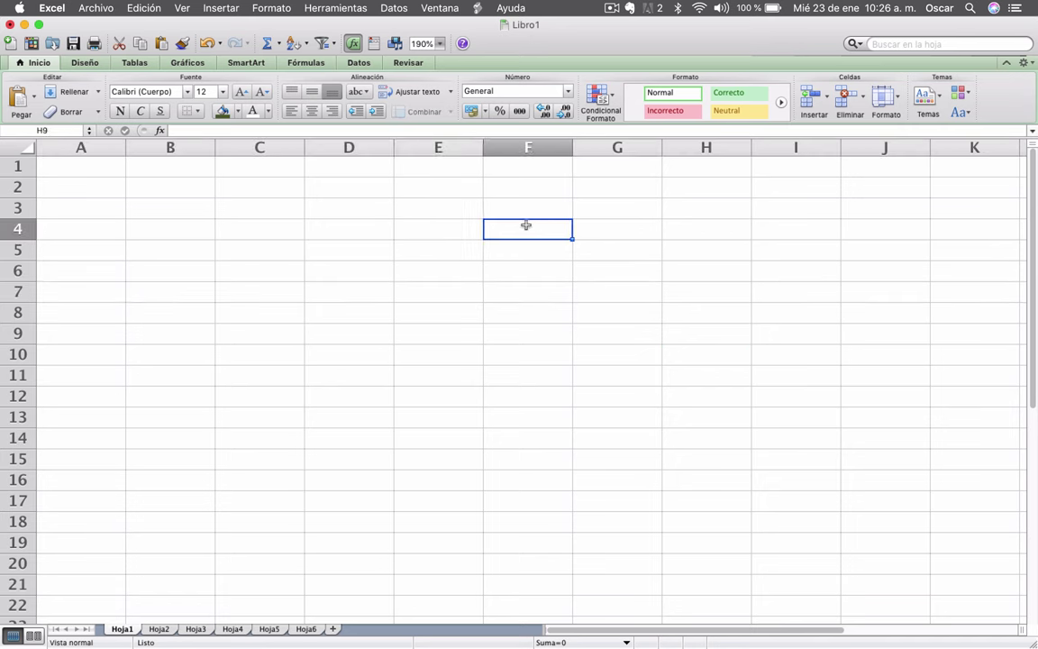
pyautogui.click(630, 225)
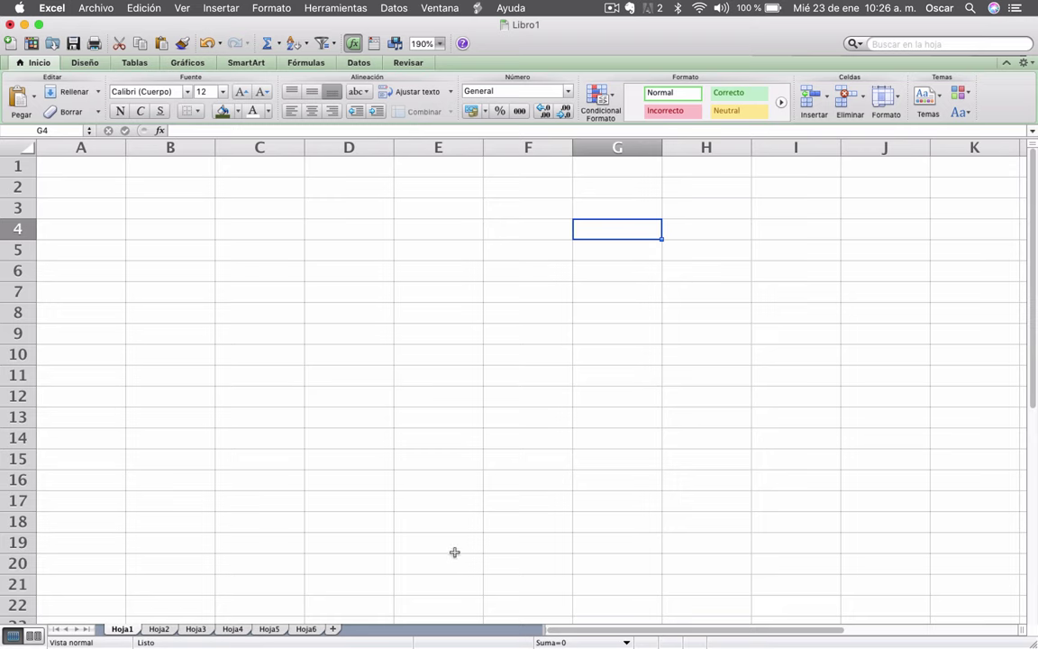
pyautogui.click(248, 505)
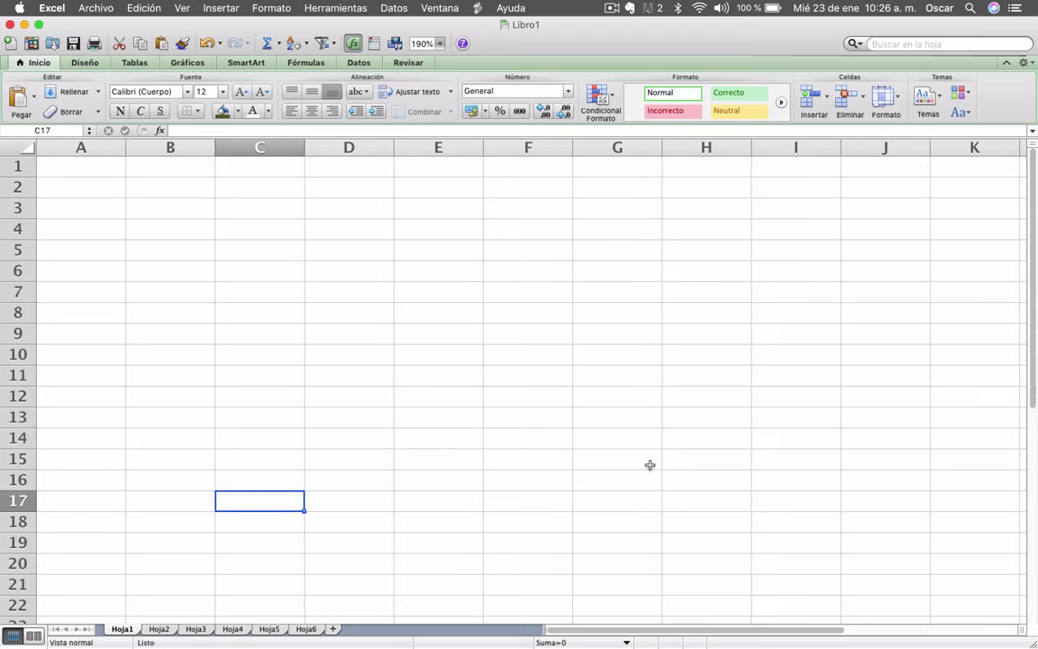
pyautogui.hotkey('ctrl', 'Right')
pyautogui.click(363, 375)
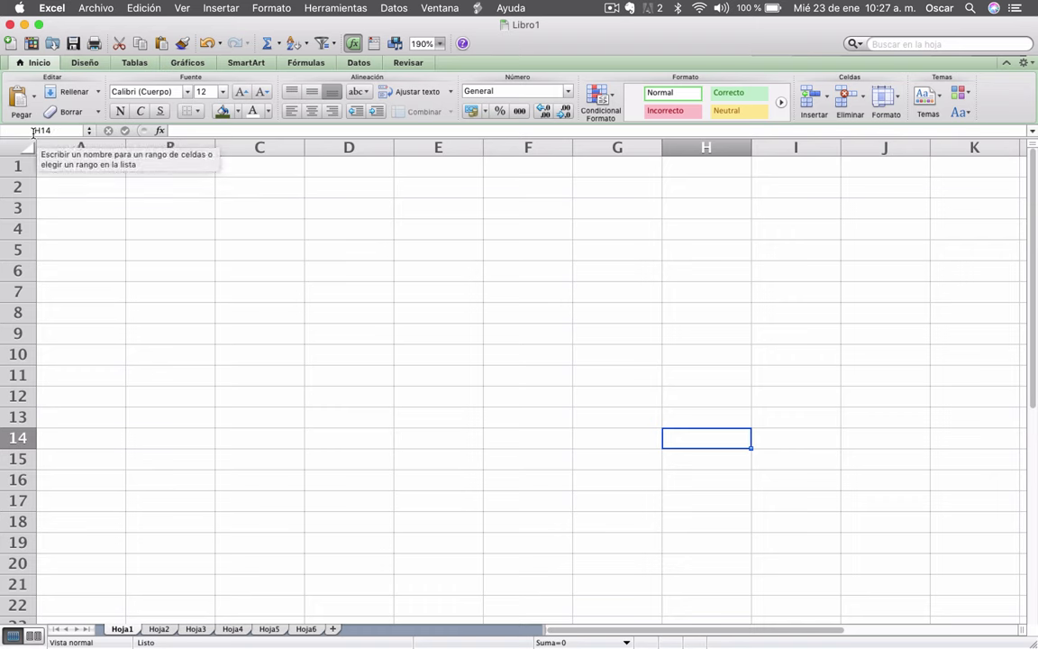
pyautogui.click(177, 234)
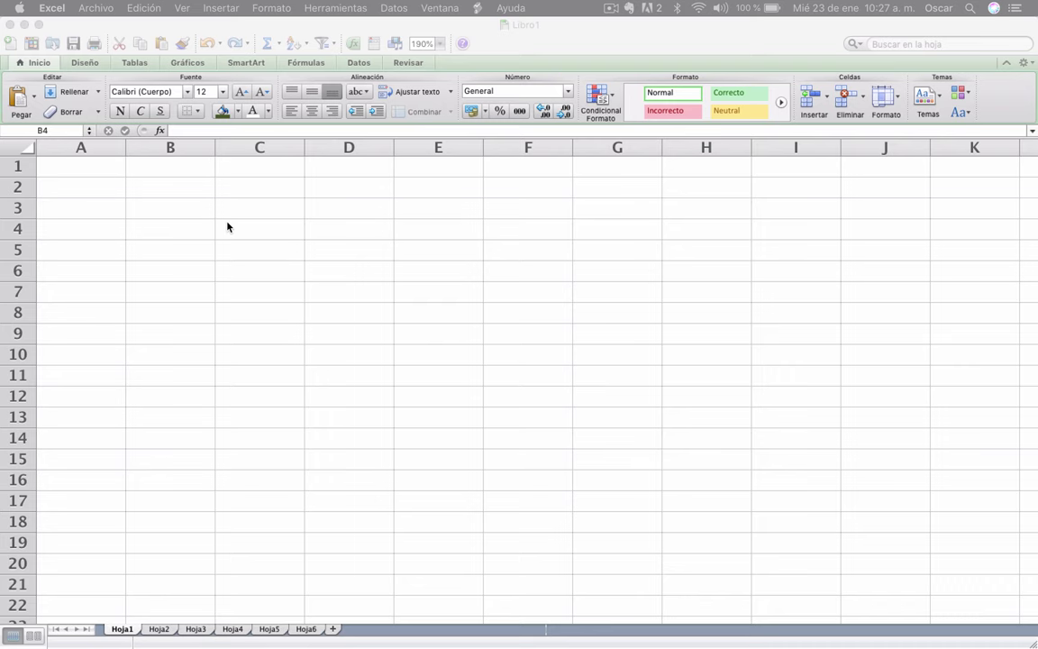
# Paste the ten-car table into the sheet starting at cell A1.
pyautogui.click(73, 167)
pyautogui.write('NP\tMARCA\tMODELO\tAÑO\tPRECIO\tSEGMENTO\tPUERTAS 1\tFord\tFigo\t2018\t198,400\tSedan\t4 2\tFord\tFiesta\t2019\t241,300\tSedan\t4 3\tFord\tMustang\t2018\t624,900\tDeportivo\t2 4\tFord\tExpedition\t2018\t1,140,800\tFamiliar\t5 5\tNissan\tMarch\t2019\t153,500\tSedan\t4 6\tNissan\tVersa\t2019\t183,900\tSedan\t4 7\tNissan\tPathfinder\t2019\t588,700\tFamiliar\t5 8\tNissan\tGT-R\t2019\t2,791,600\tDeportivo\t2 9\tVolswagen\tNuevo Jetta\t2010\t315,065\tSedan\t4 10\tVolswagen\tTiguan\t2019\t453,065\tFamiliar\t4')
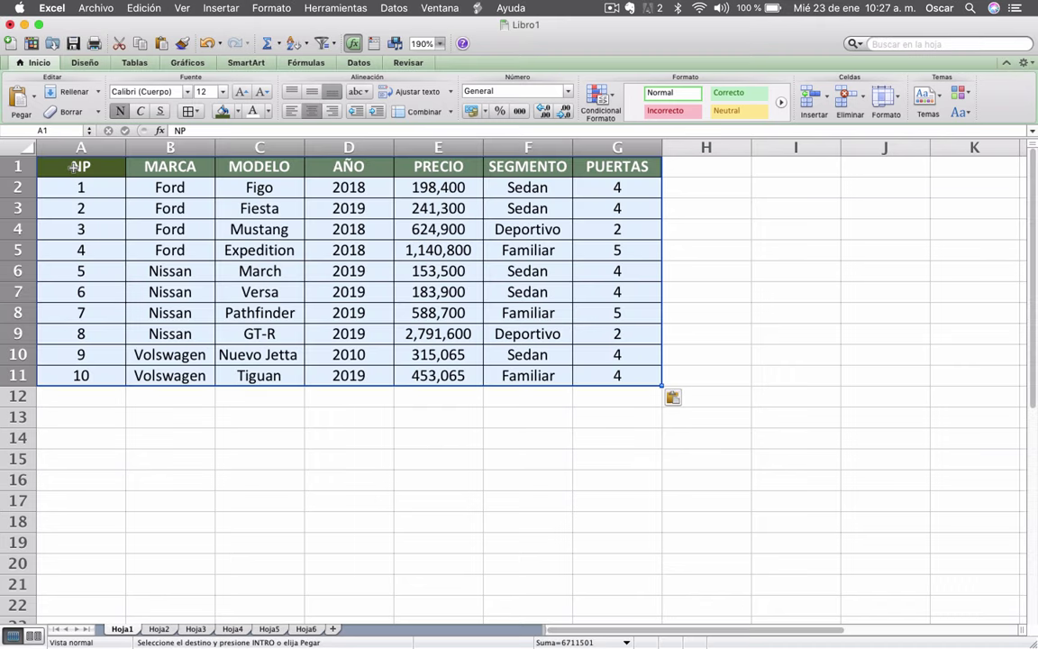
pyautogui.click(103, 162)
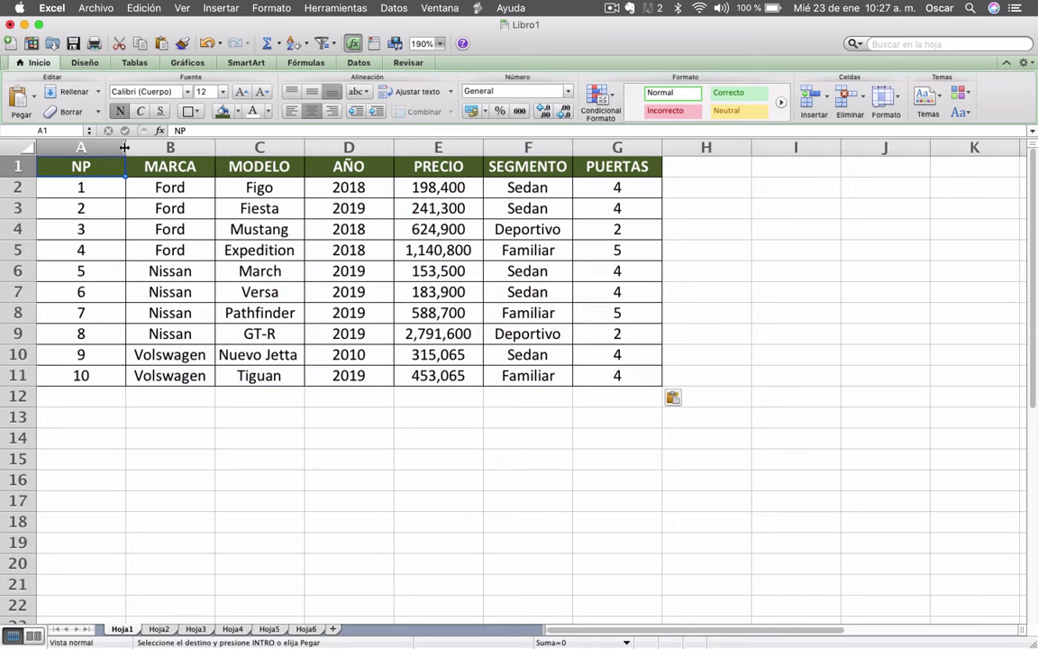
# Auto-fit columns A, B, C, D, E and G to their contents.
pyautogui.doubleClick(126, 146)
pyautogui.doubleClick(156, 147)
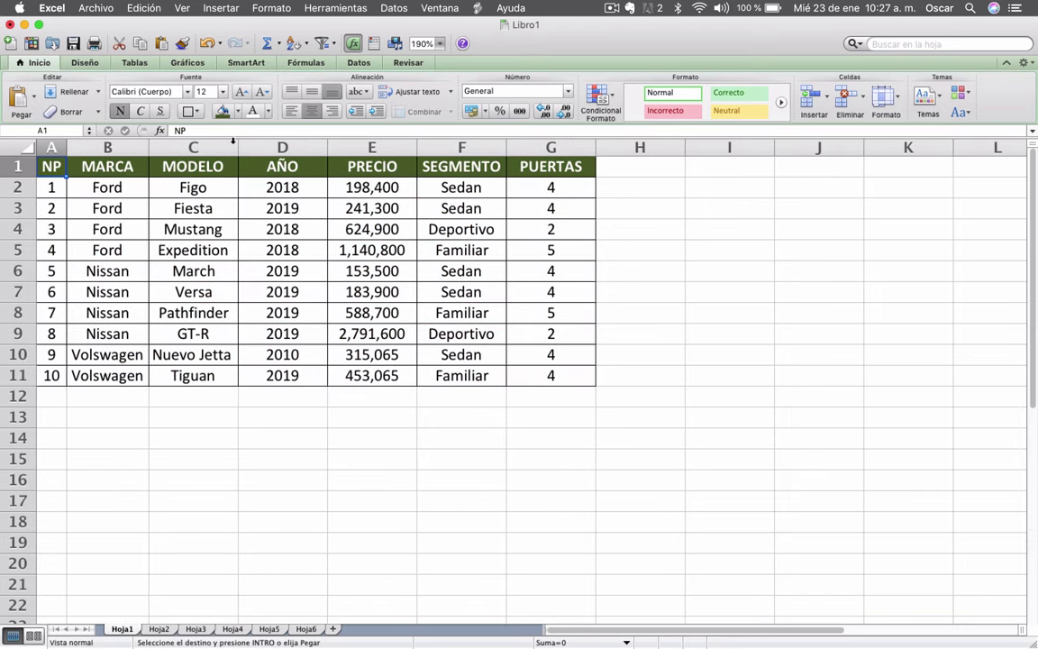
pyautogui.doubleClick(237, 146)
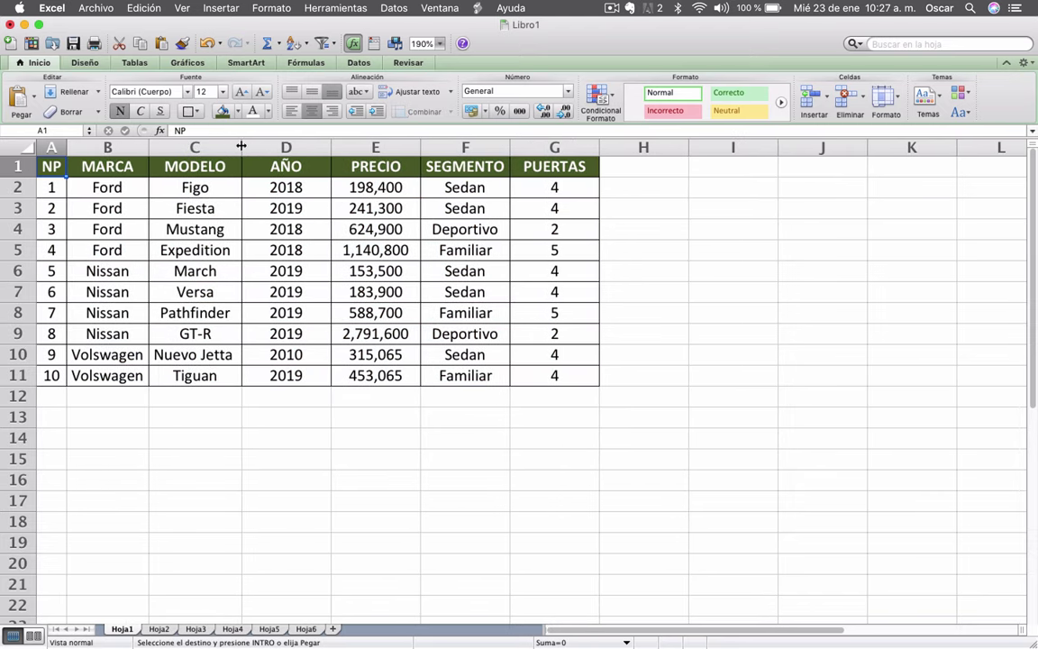
pyautogui.doubleClick(331, 146)
pyautogui.doubleClick(373, 146)
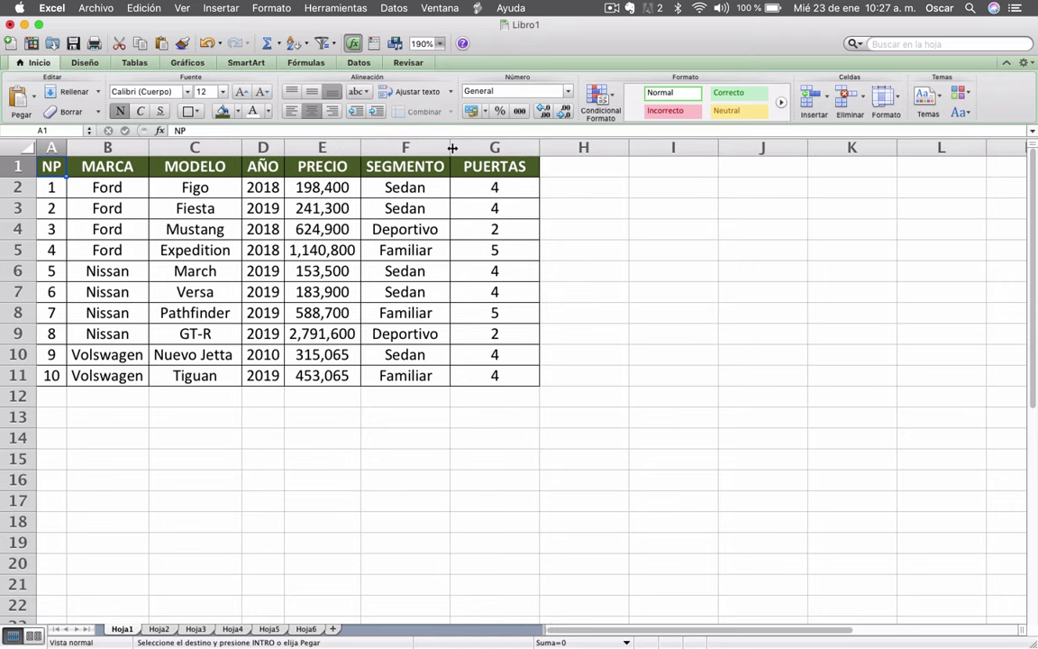
pyautogui.doubleClick(541, 146)
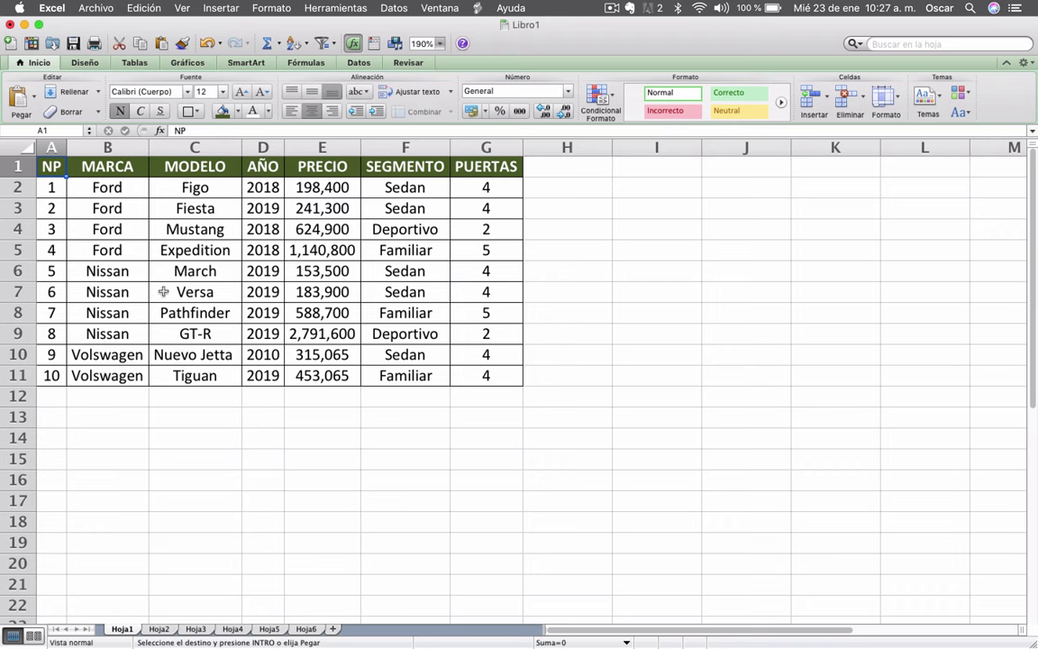
pyautogui.press('Down')
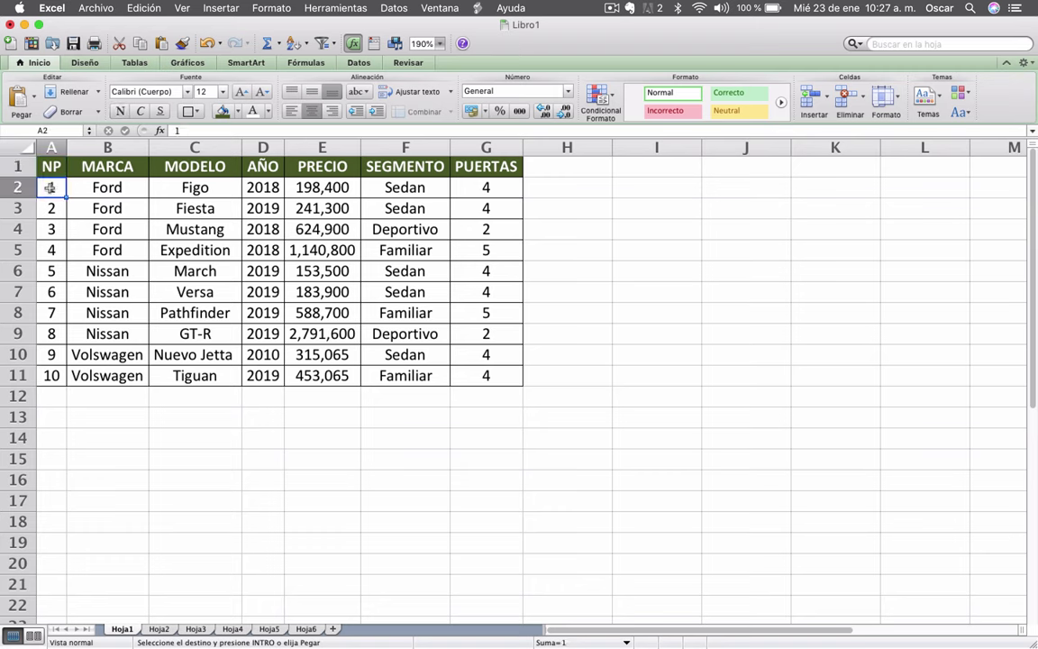
pyautogui.press('Down')
pyautogui.press('Down')
pyautogui.press('Down')
pyautogui.press('Down')
pyautogui.press('Down')
pyautogui.press('Up')
pyautogui.press('Up')
pyautogui.press('Up')
pyautogui.press('Up')
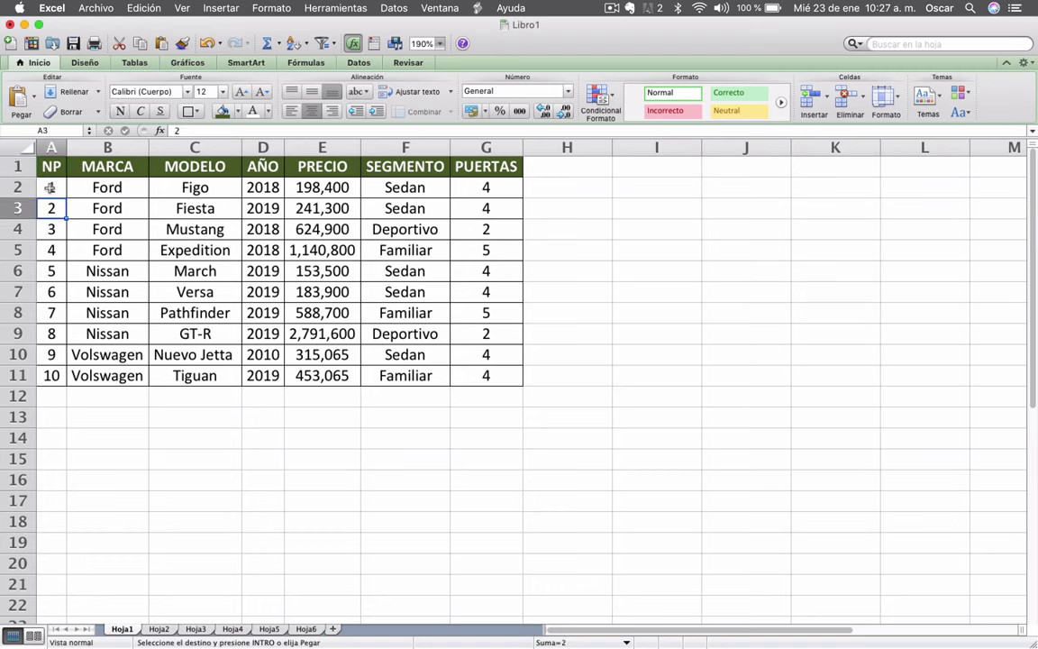
pyautogui.press('Right')
pyautogui.press('Down')
pyautogui.press('Down')
pyautogui.press('Down')
pyautogui.press('Down')
pyautogui.press('Down')
pyautogui.press('Down')
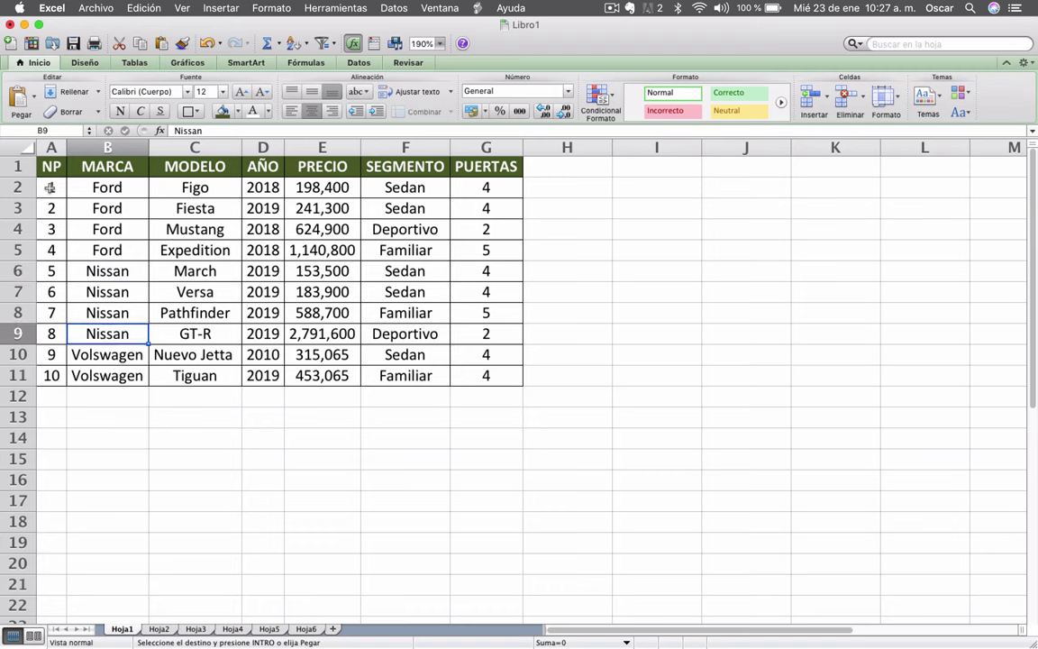
pyautogui.press('Down')
pyautogui.press('Down')
pyautogui.press('Up')
pyautogui.press('Up')
pyautogui.press('Up')
pyautogui.press('Right')
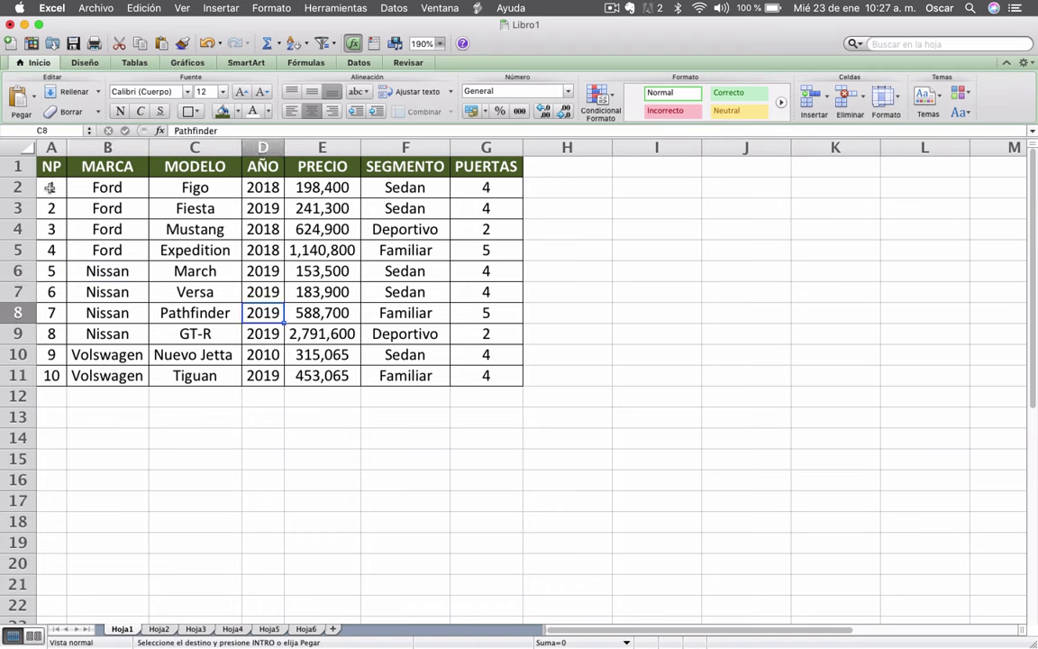
pyautogui.press('Right')
pyautogui.press('Right')
pyautogui.press('Down')
pyautogui.press('Up')
pyautogui.press('Up')
pyautogui.press('Up')
pyautogui.press('Up')
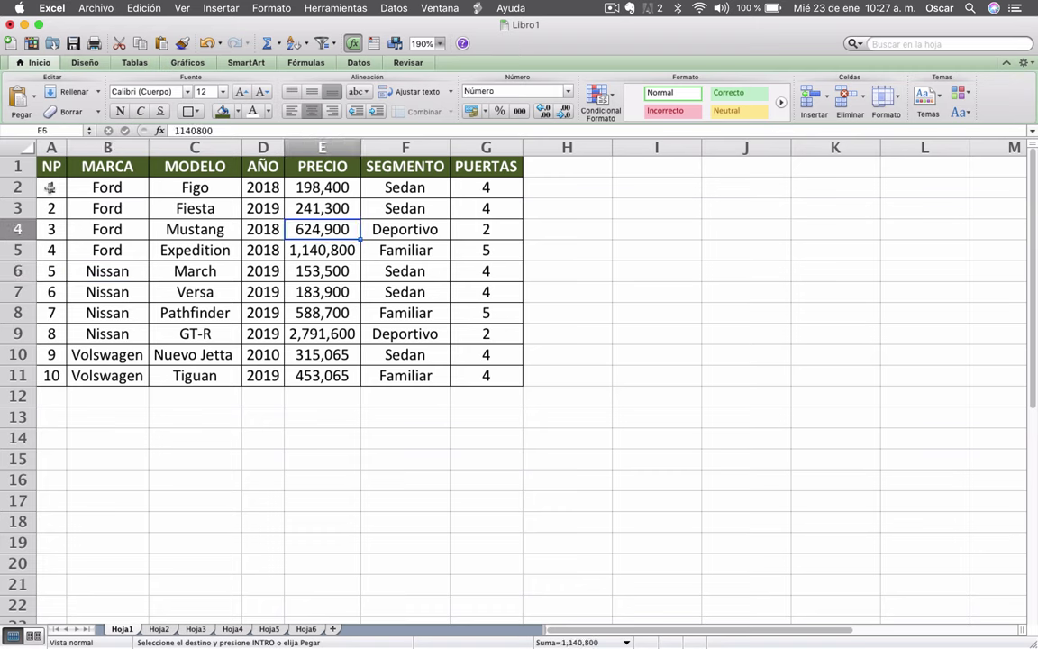
pyautogui.press('Up')
pyautogui.press('Up')
pyautogui.press('Up')
pyautogui.press('Up')
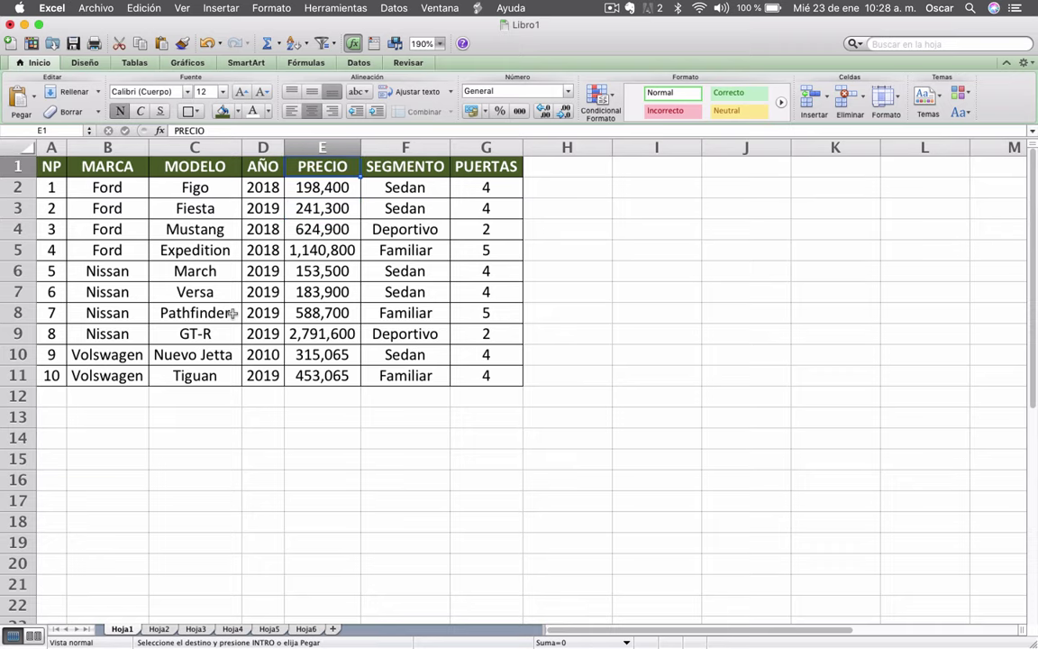
pyautogui.moveTo(520, 146); pyautogui.dragTo(520, 146)
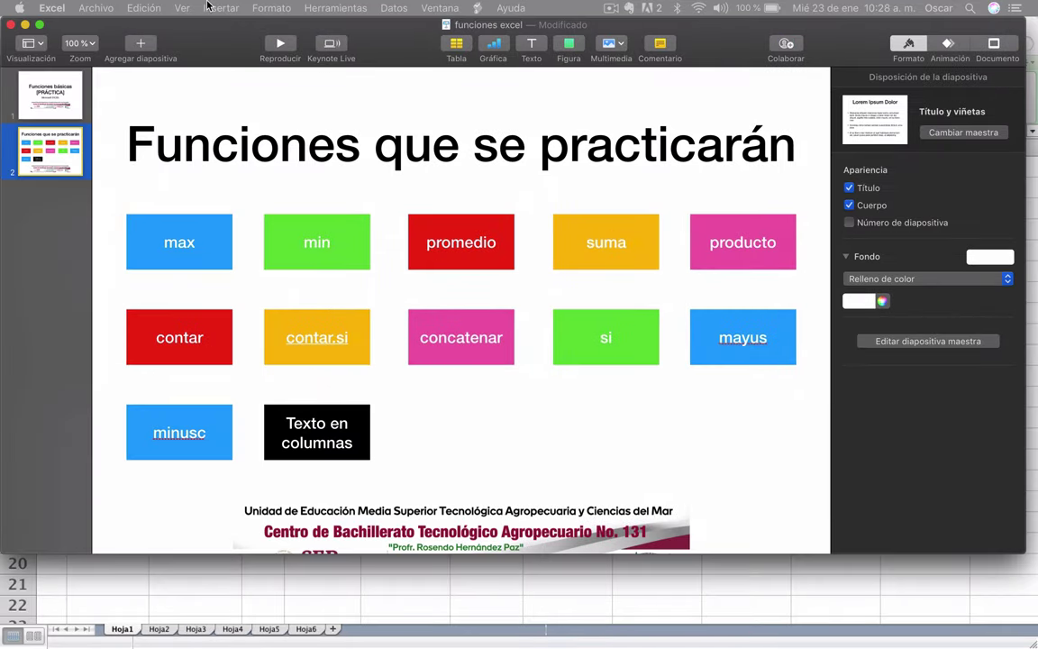
pyautogui.click(192, 242)
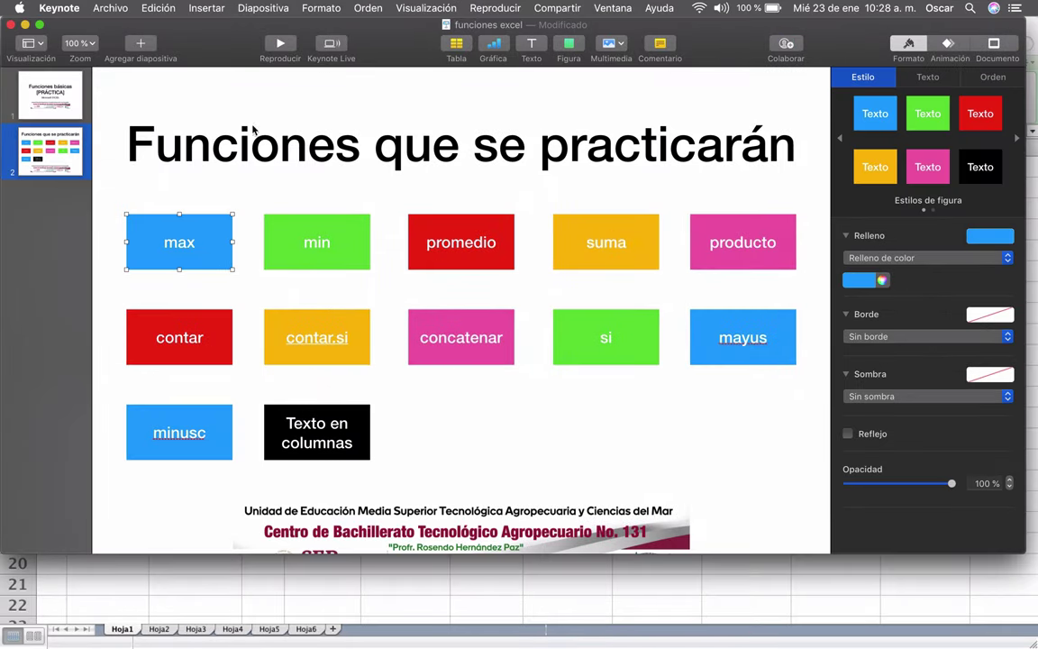
pyautogui.press('super+m')
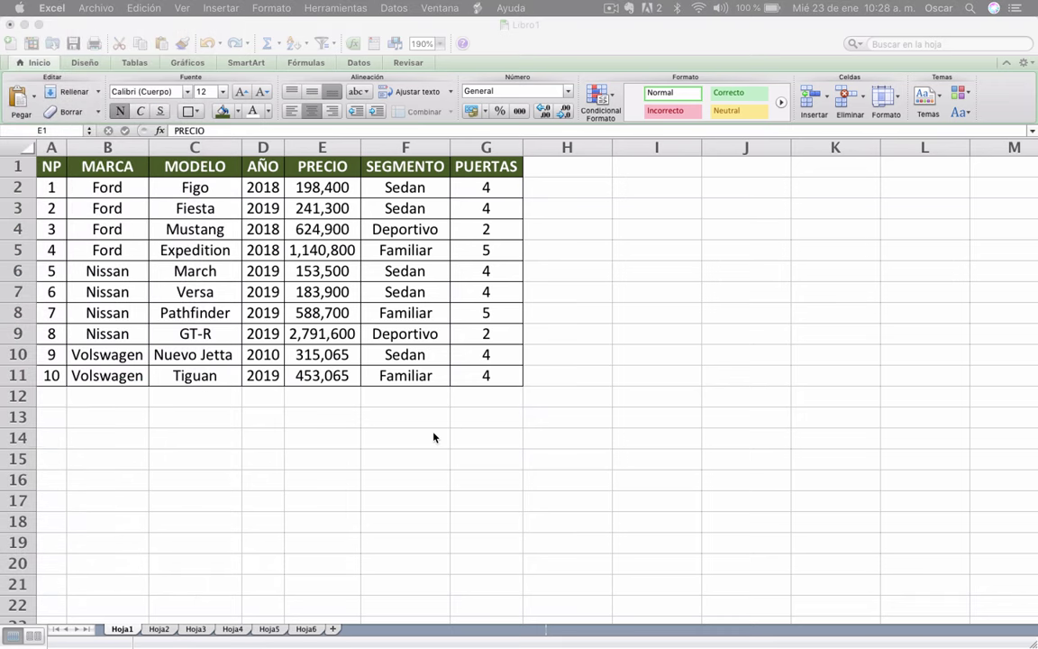
# Enter the label 'max' in cell C13 below the car table.
pyautogui.click(237, 426)
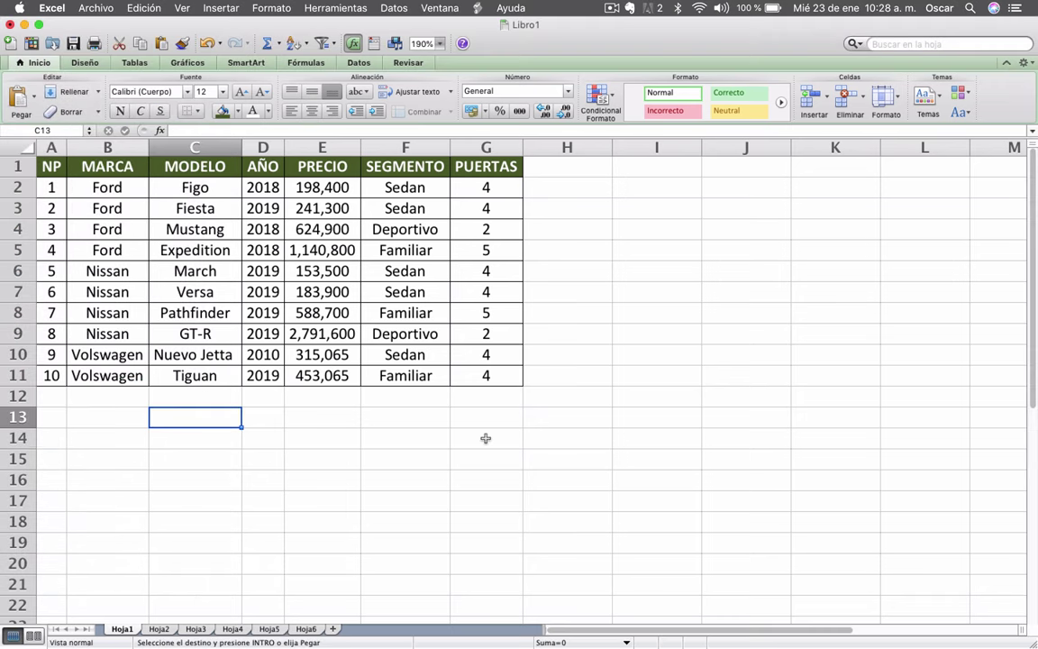
pyautogui.write('Ma')
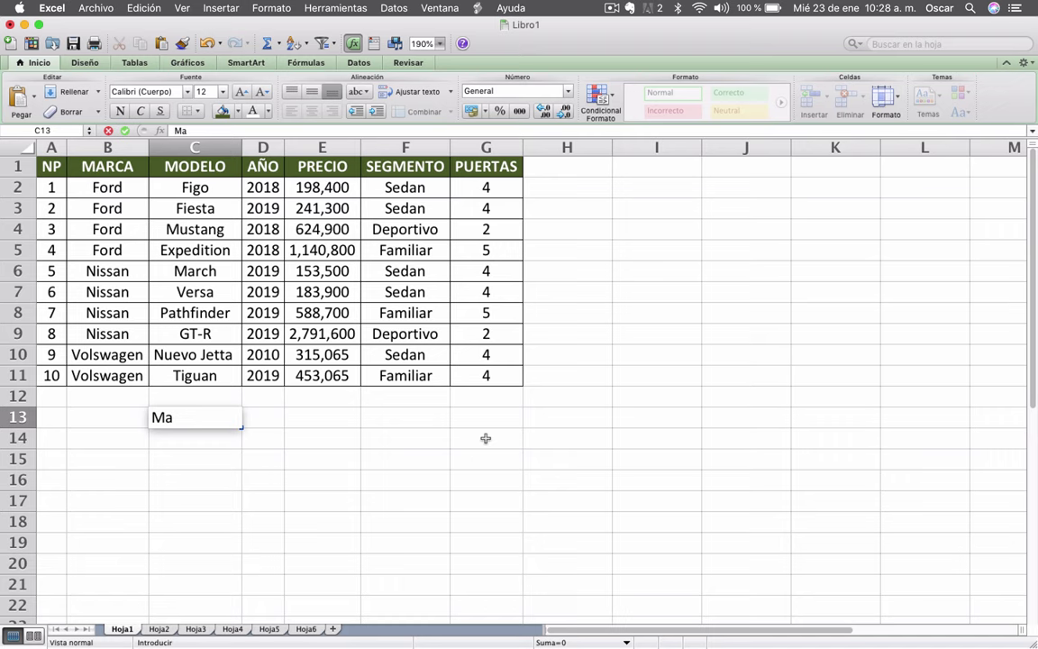
pyautogui.press('BackSpace')
pyautogui.press('BackSpace')
pyautogui.write('max')
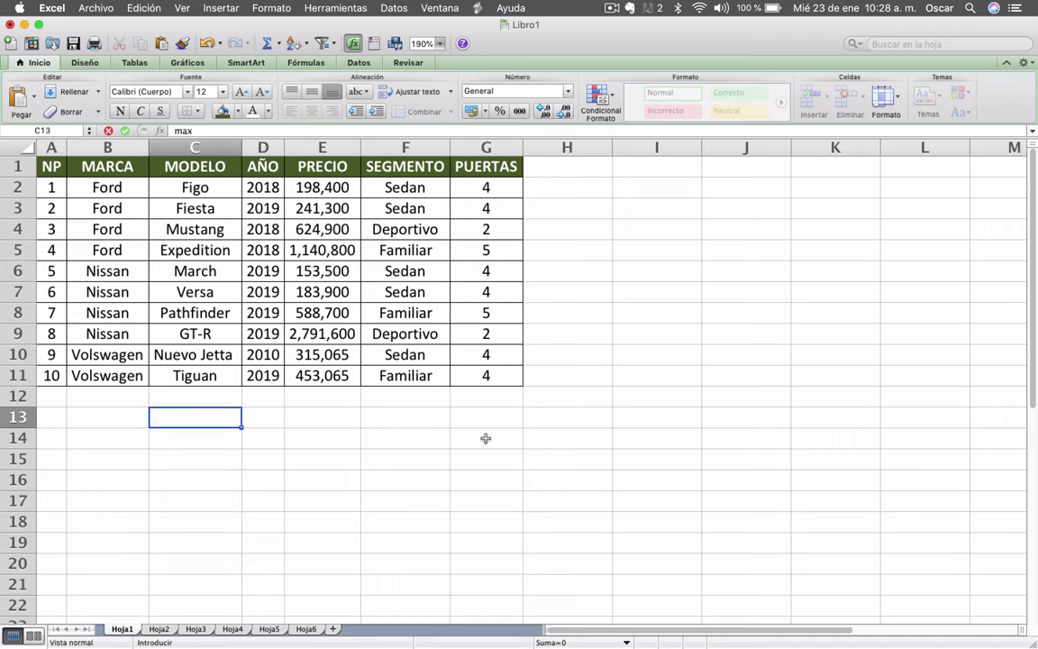
pyautogui.press('Tab')
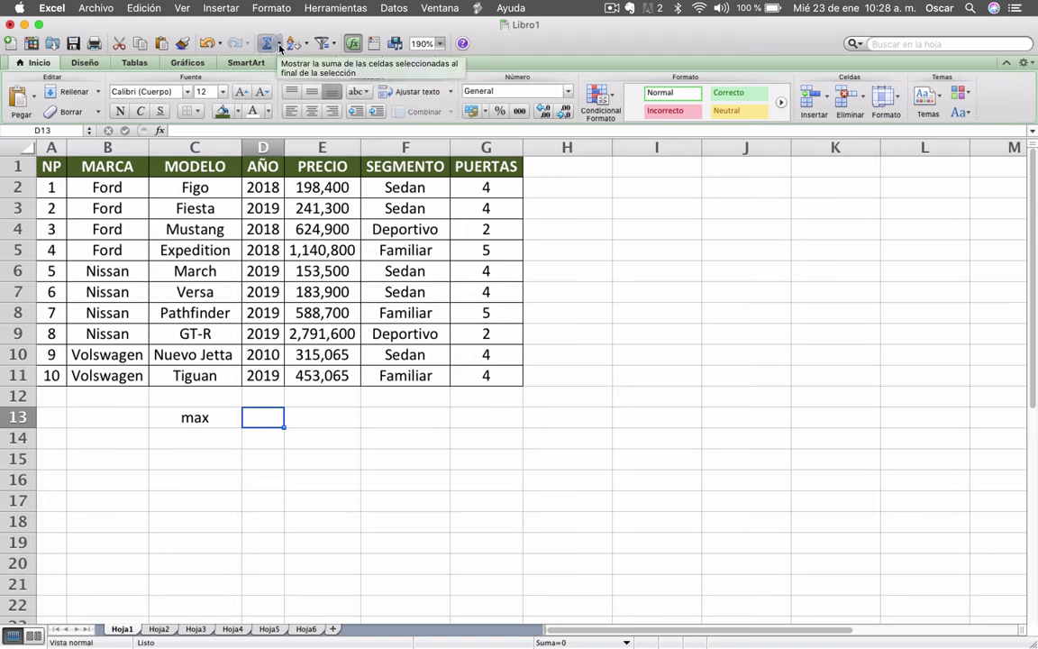
# Search the Formula Builder for MAX, read its description, and close the builder.
pyautogui.click(280, 45)
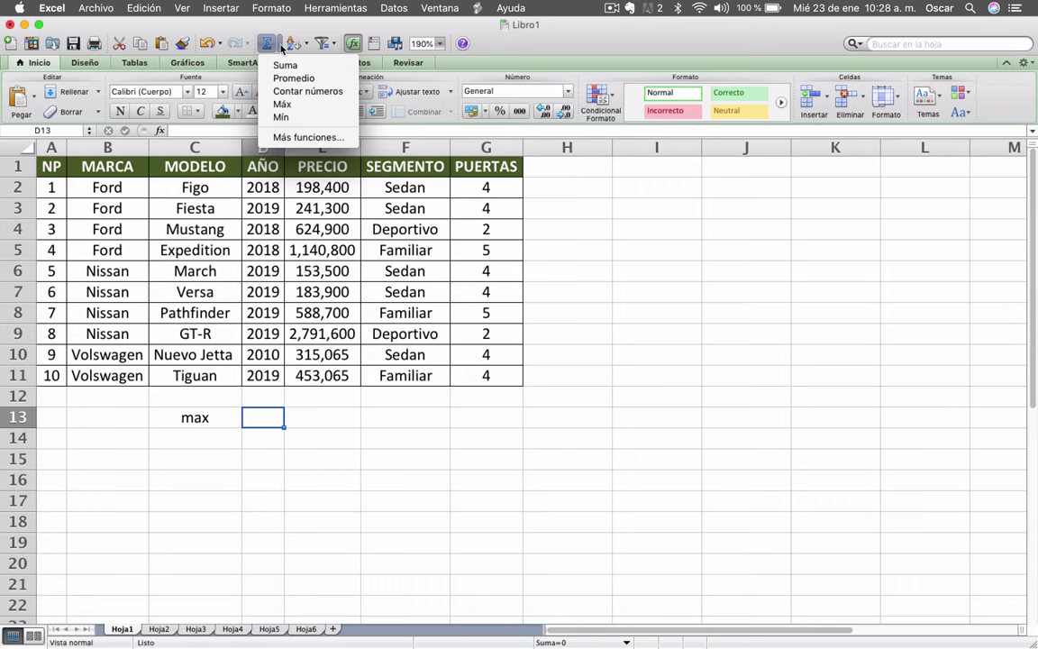
pyautogui.click(279, 137)
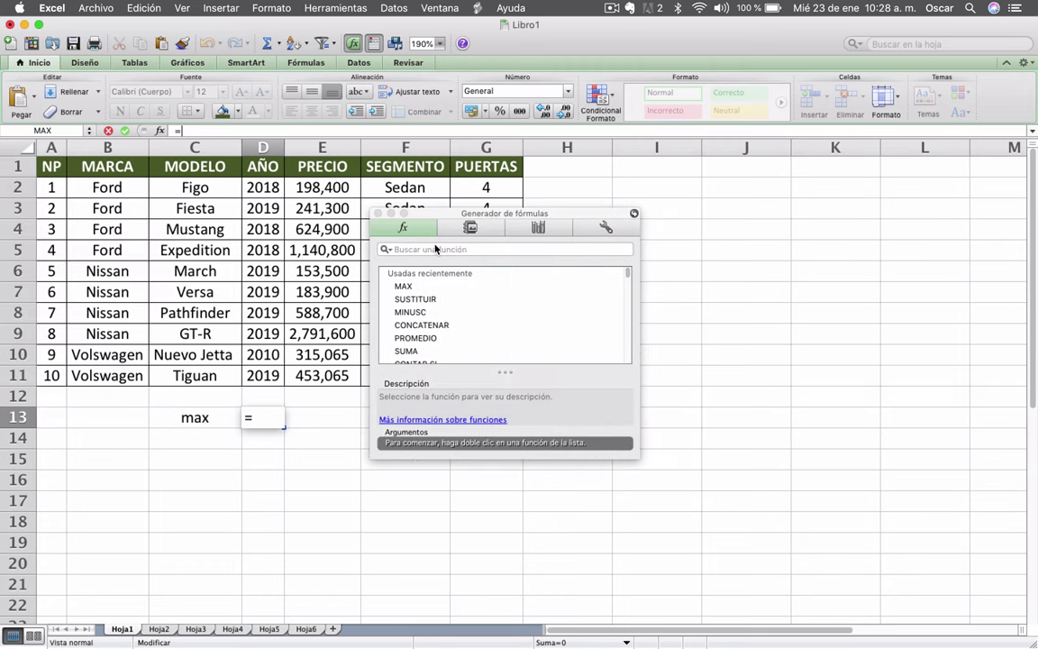
pyautogui.click(434, 249)
pyautogui.write('x')
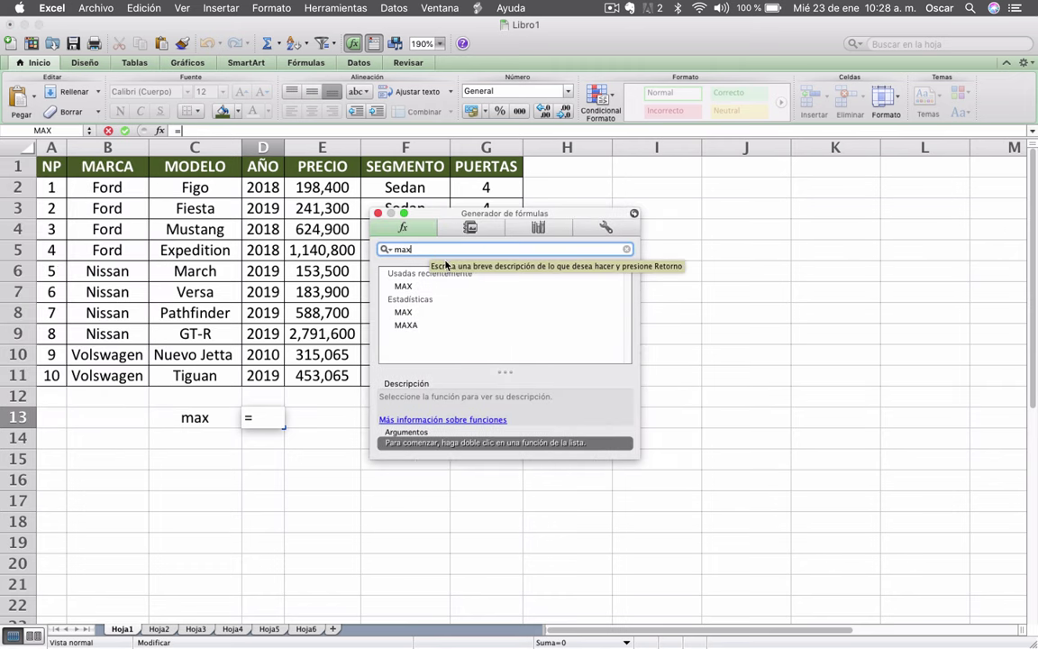
pyautogui.click(415, 286)
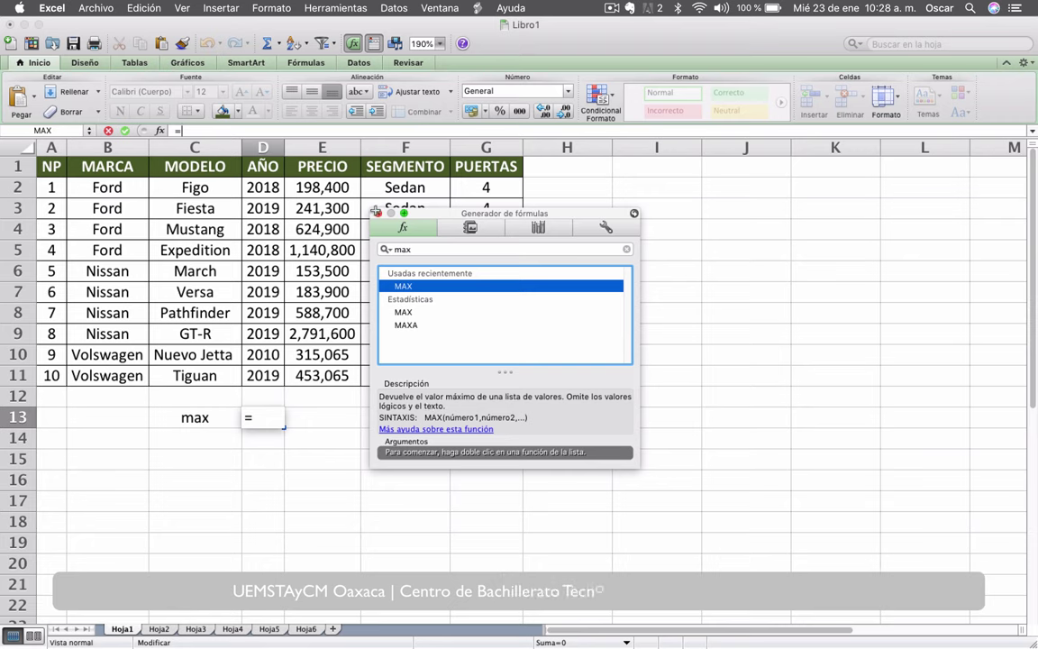
pyautogui.click(377, 213)
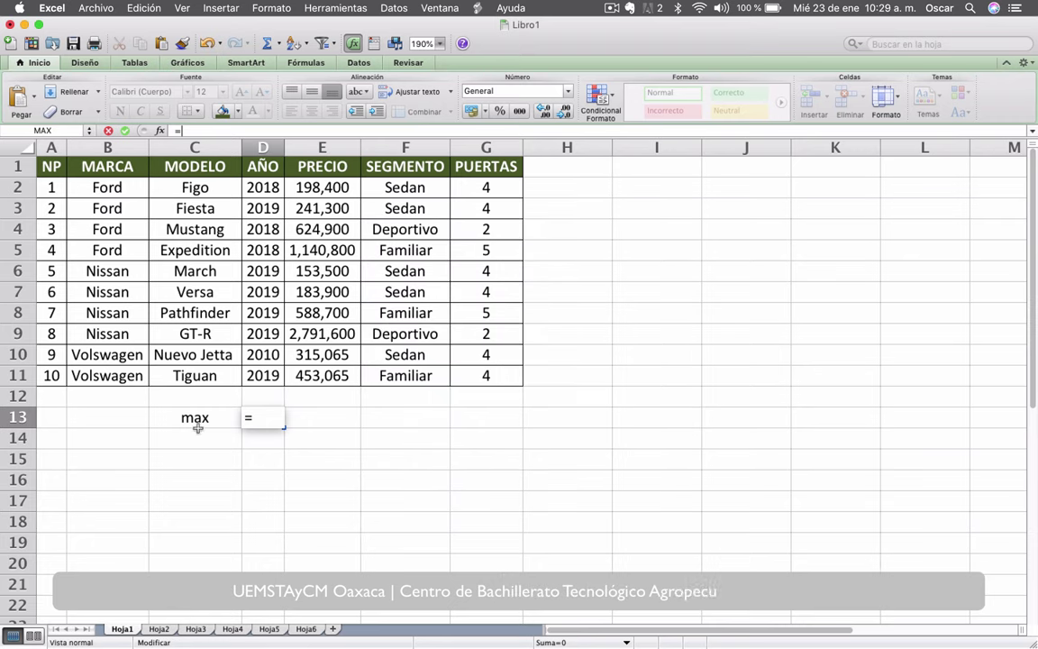
# Enter =MAX(E2:E11) in D13 so it returns the highest price, 2,791,600.
pyautogui.write('MA')
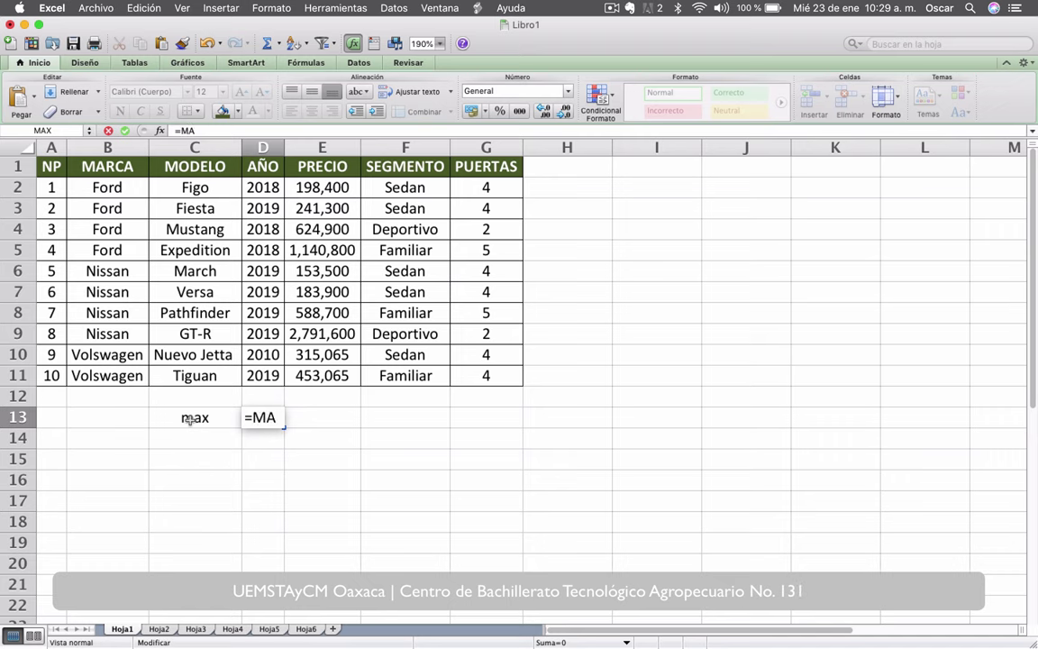
pyautogui.write('X(')
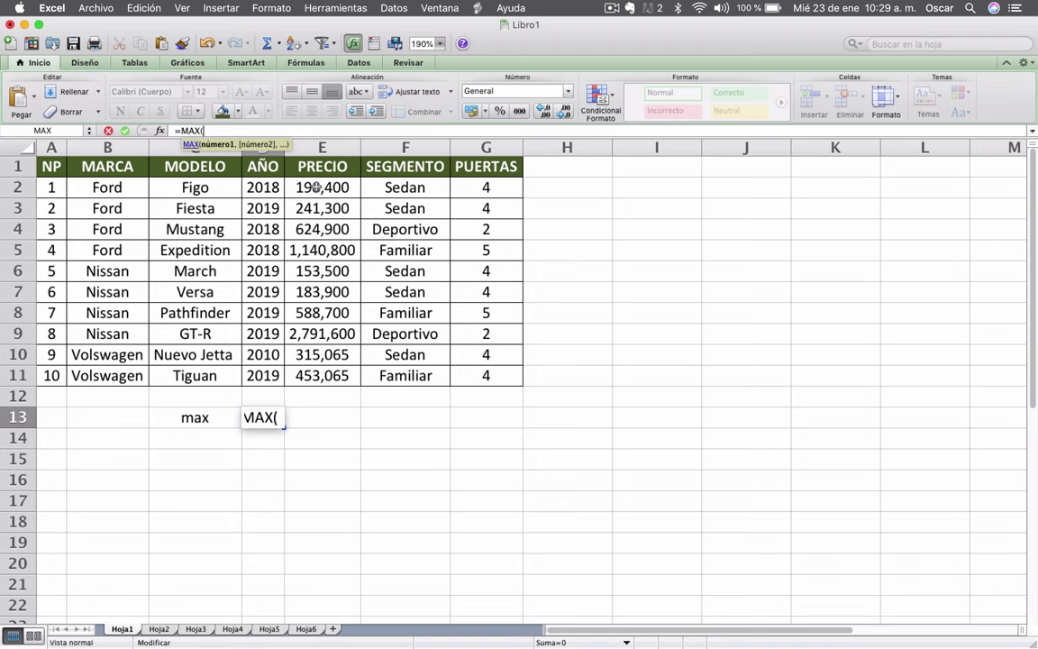
pyautogui.click(316, 188)
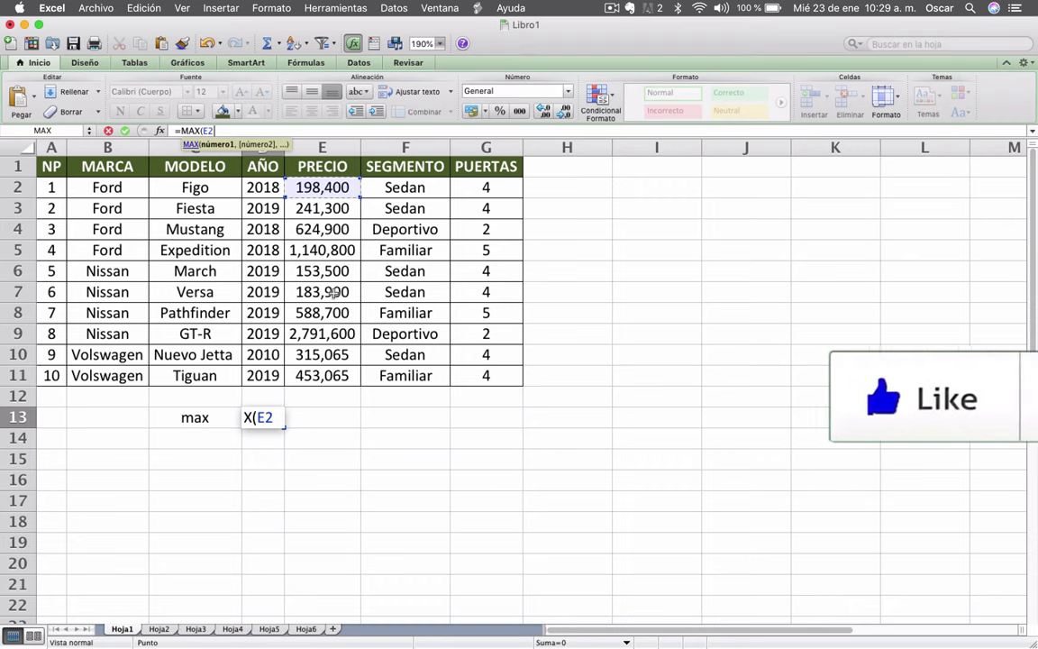
pyautogui.press('F8')
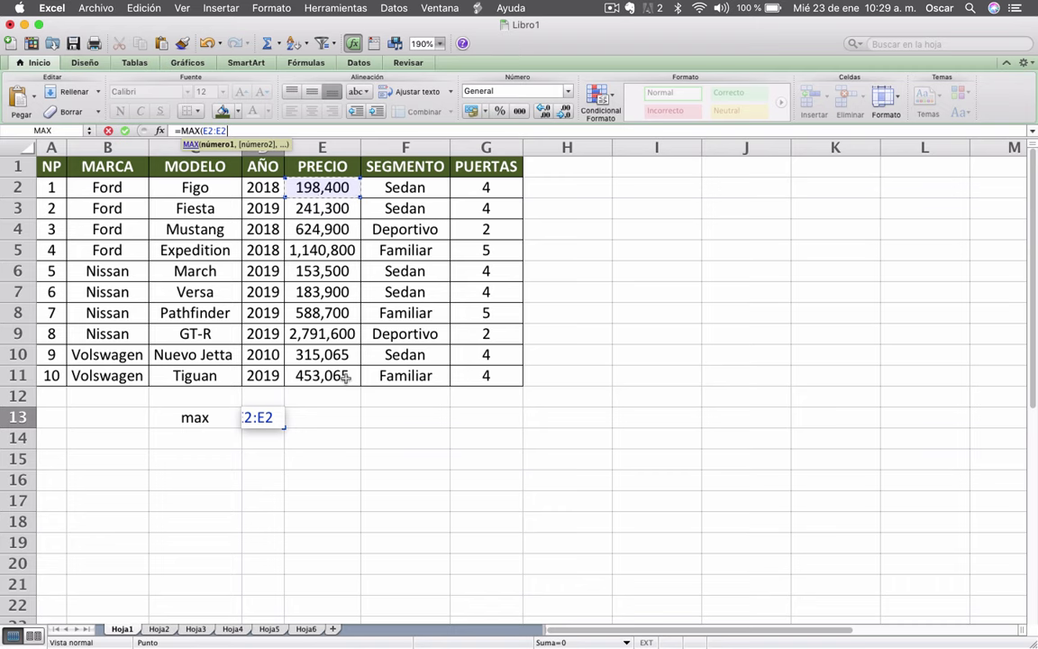
pyautogui.click(345, 378)
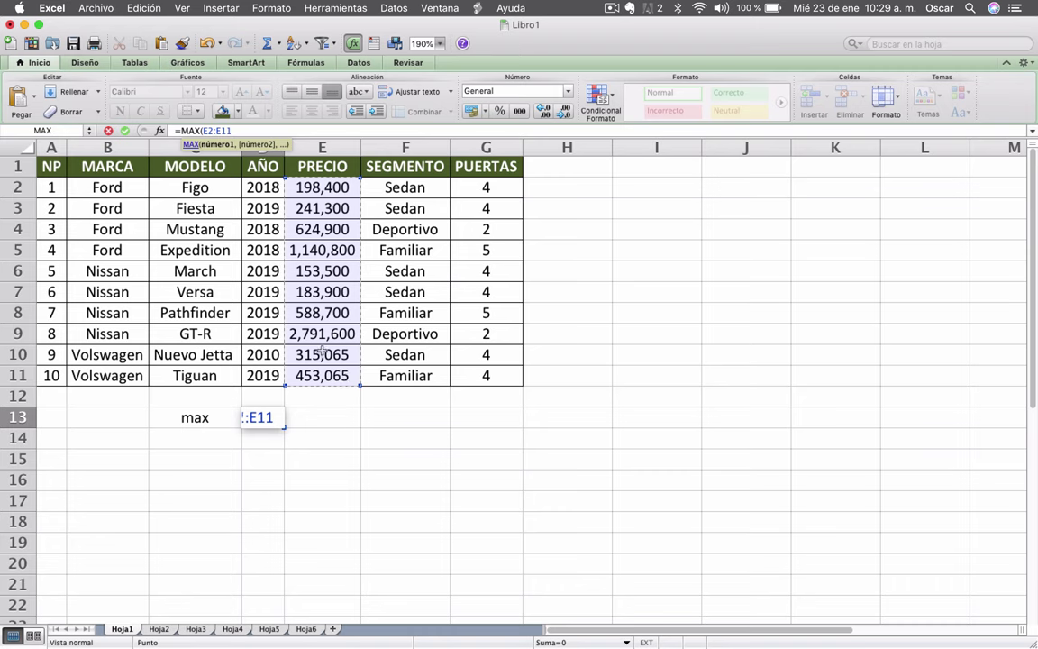
pyautogui.write(')')
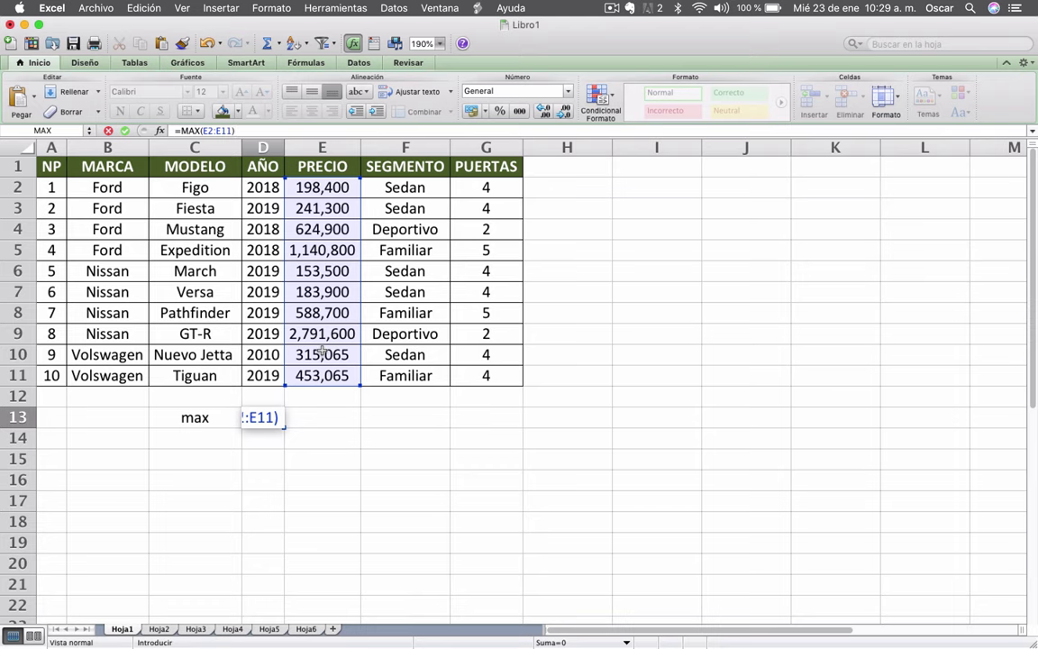
pyautogui.press('Return')
pyautogui.click(388, 417)
# Enter 'El precio más caro' in E13, check the prices E2:E11, and bold the C13 label.
pyautogui.write('El precio m')
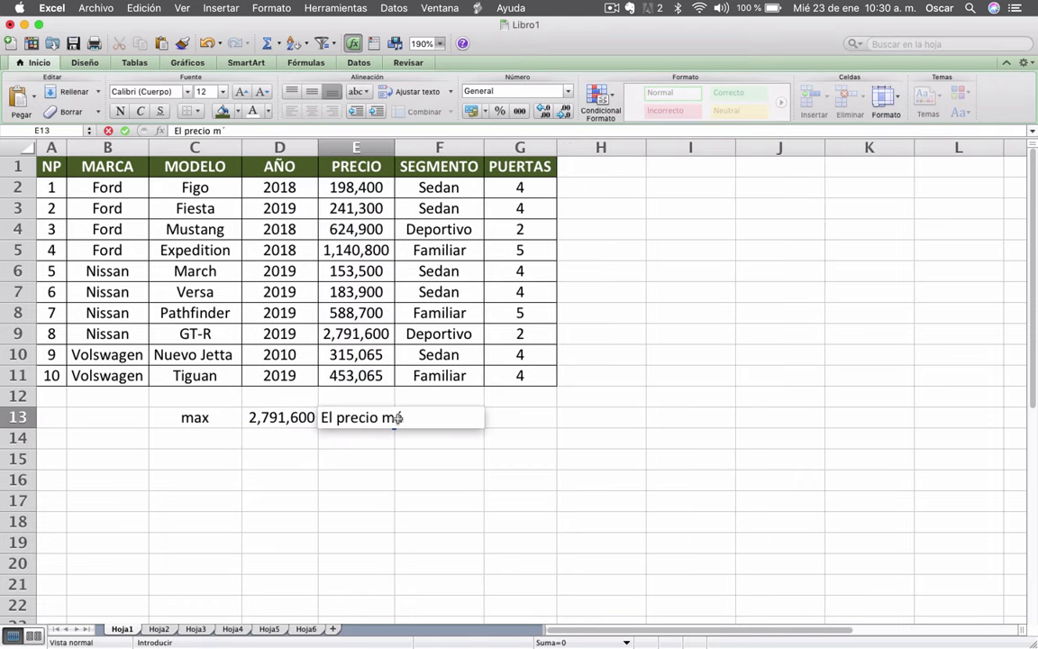
pyautogui.write('ás caro')
pyautogui.press('Return')
pyautogui.click(396, 417)
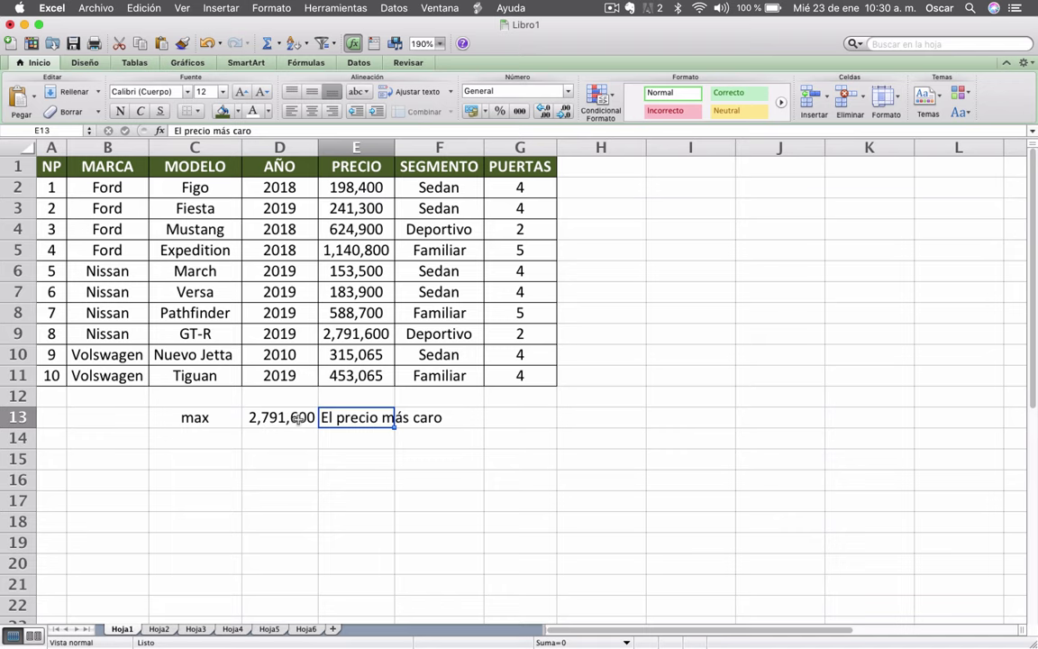
pyautogui.click(356, 194)
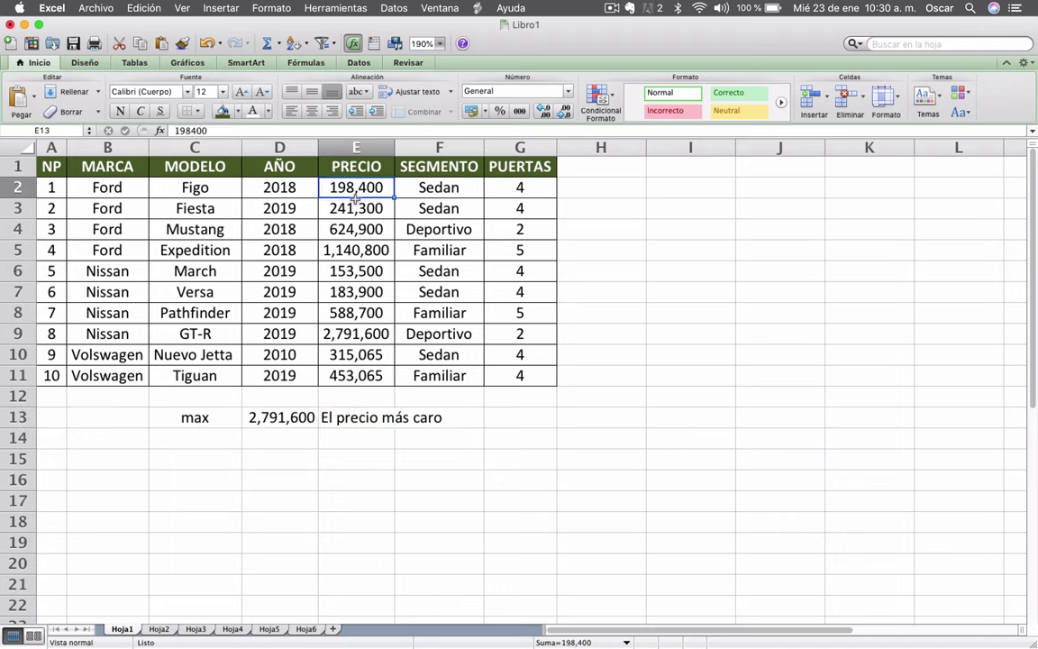
pyautogui.moveTo(356, 196); pyautogui.dragTo(356, 376)
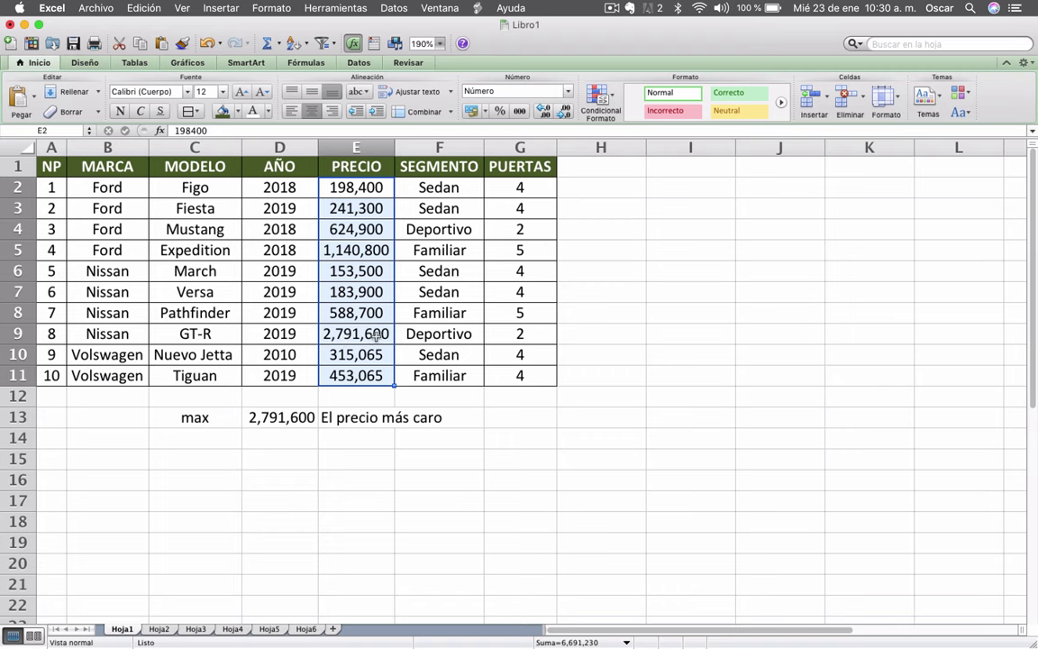
pyautogui.click(188, 412)
pyautogui.press('super+b')
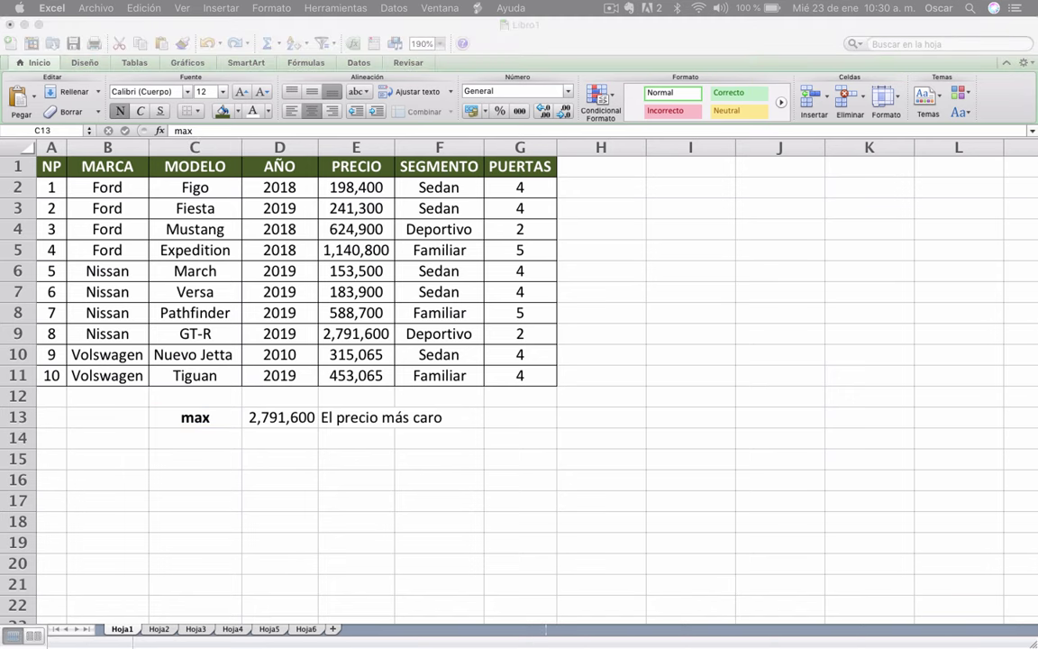
pyautogui.click(225, 446)
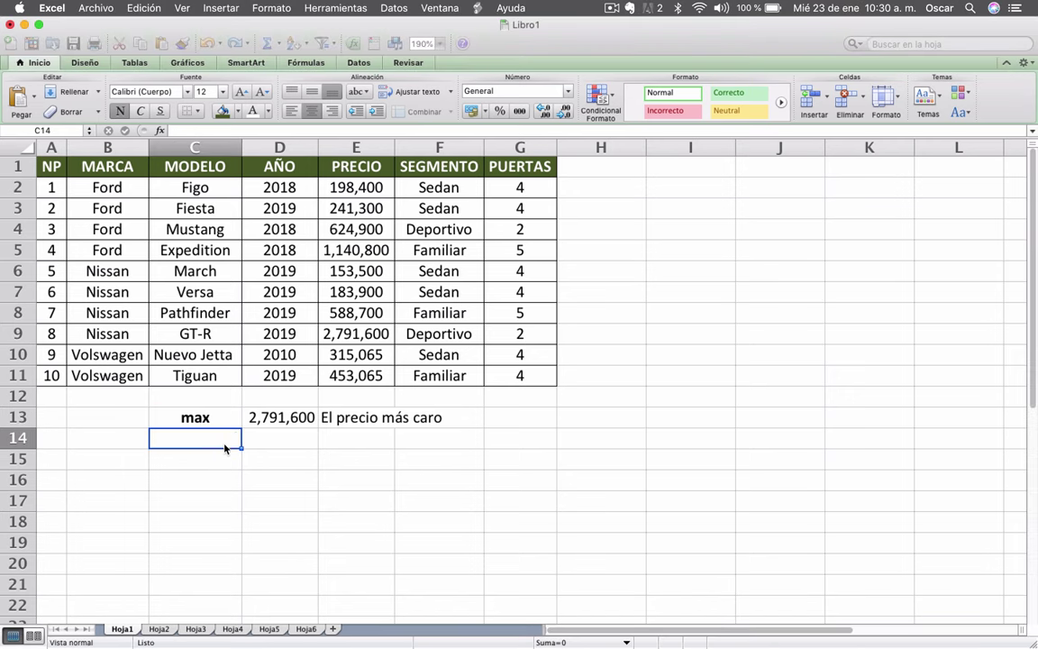
pyautogui.click(280, 43)
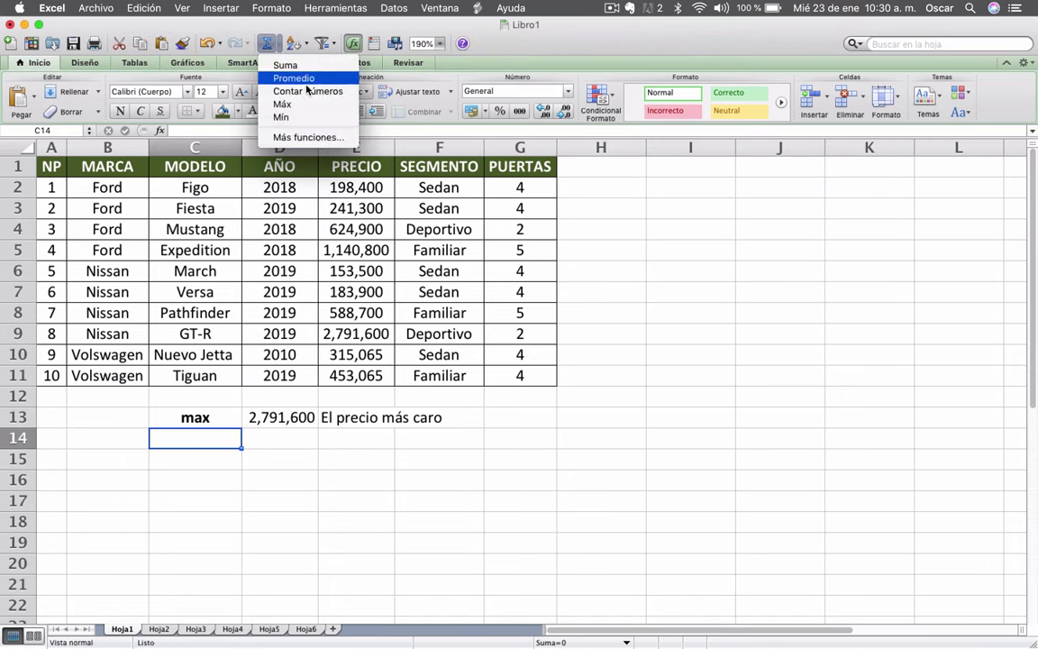
pyautogui.click(286, 137)
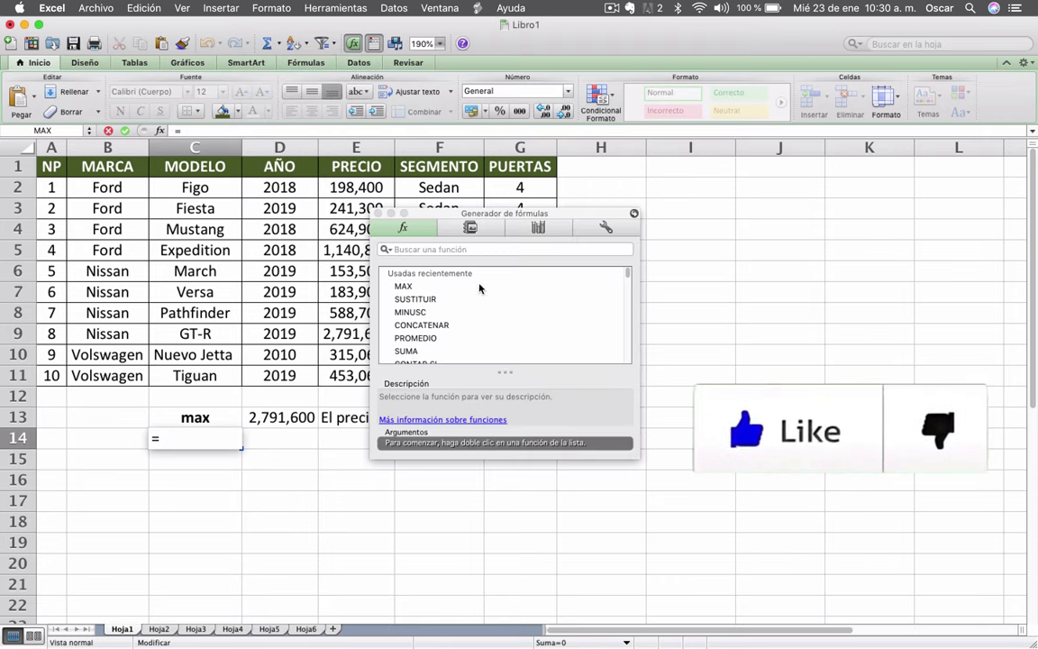
pyautogui.click(442, 250)
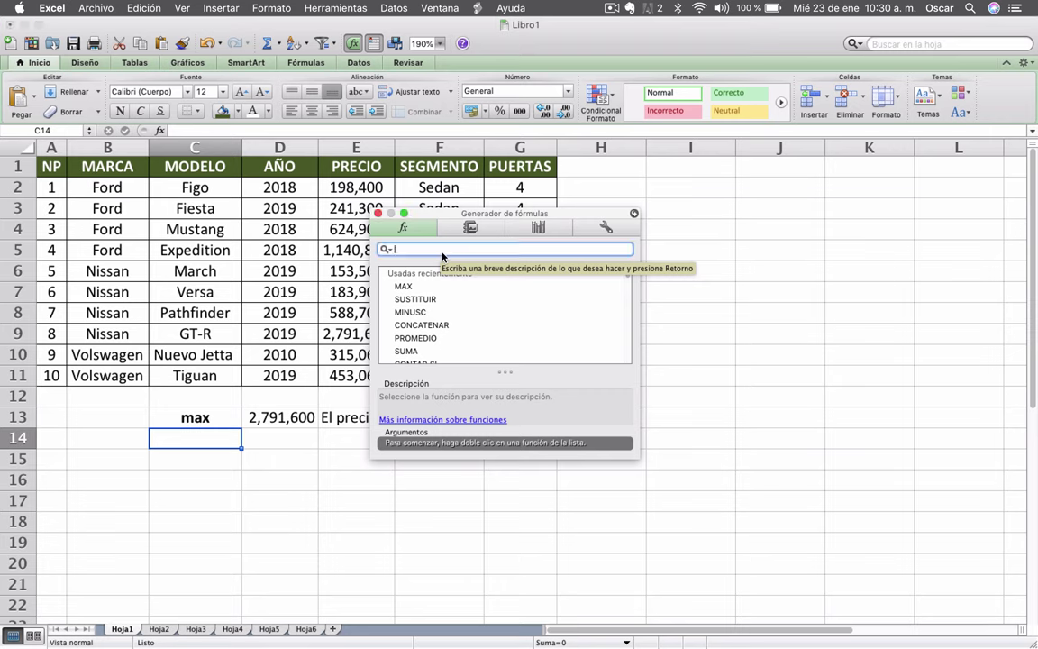
pyautogui.write('min')
pyautogui.click(405, 298)
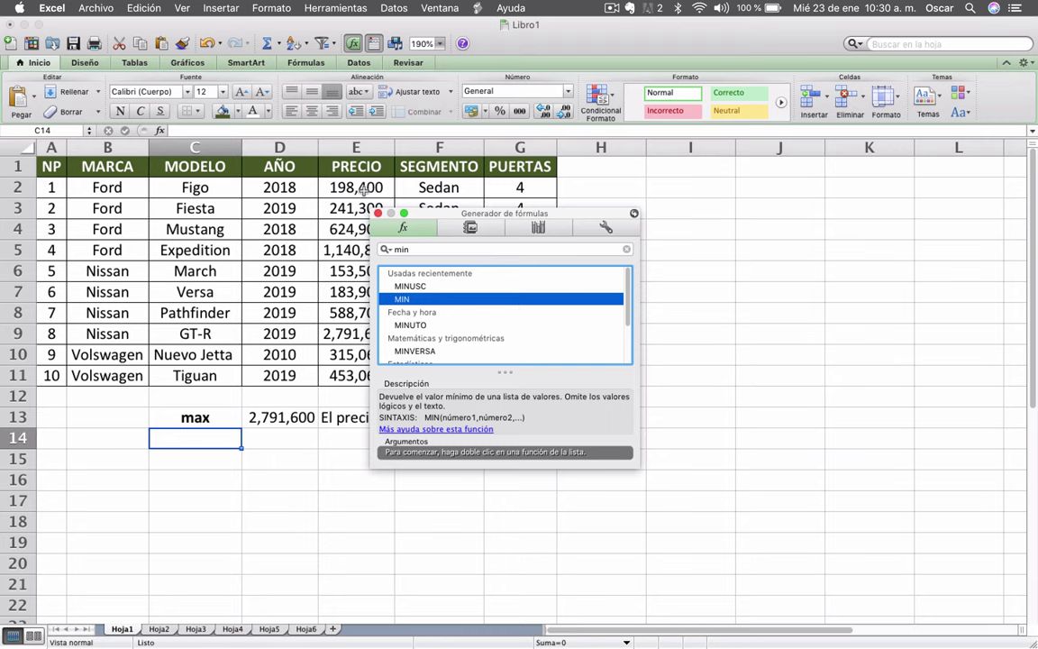
# Enter a bold 'min' label in cell C14.
pyautogui.click(380, 215)
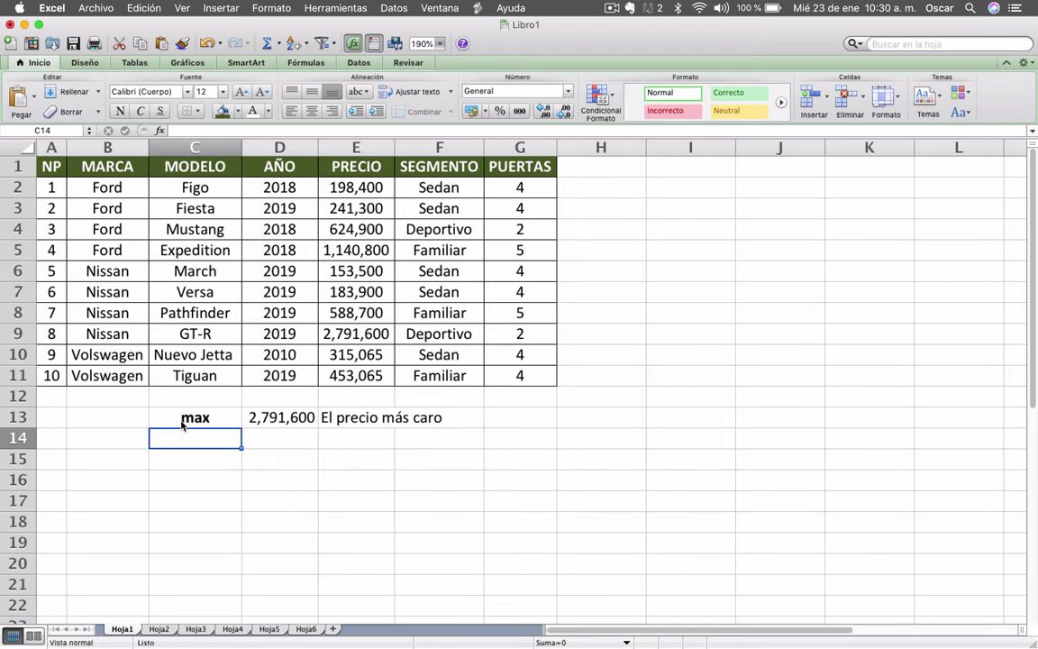
pyautogui.write('min')
pyautogui.press('Return')
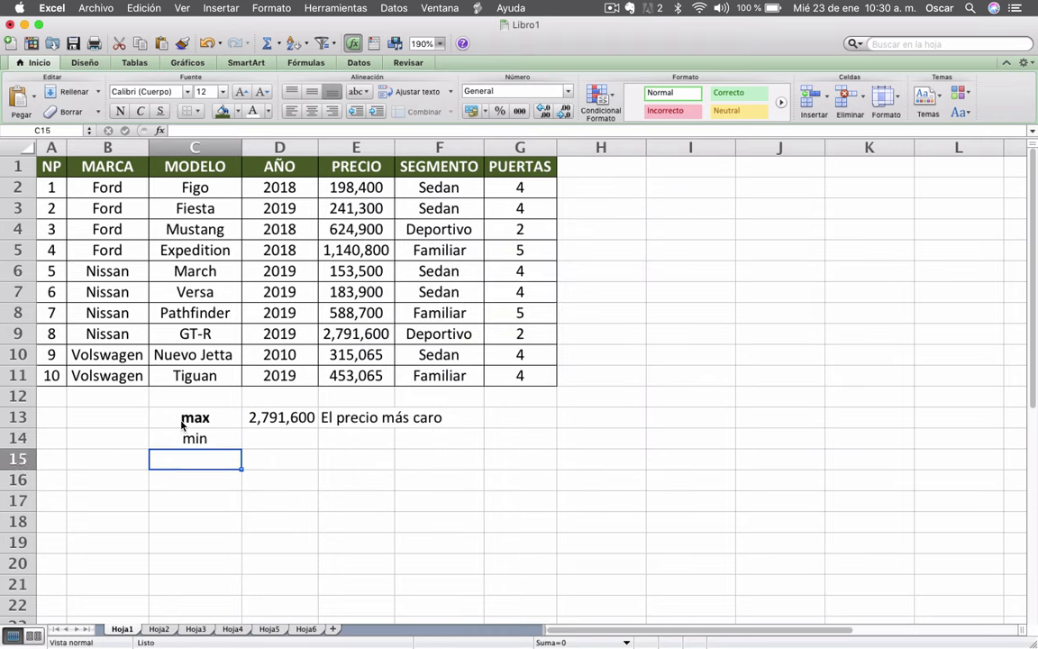
pyautogui.press('Up')
pyautogui.press('super+b')
# Type 'El precio más barato' in E14 and start a =MIN( formula in D14.
pyautogui.press('Right')
pyautogui.press('Right')
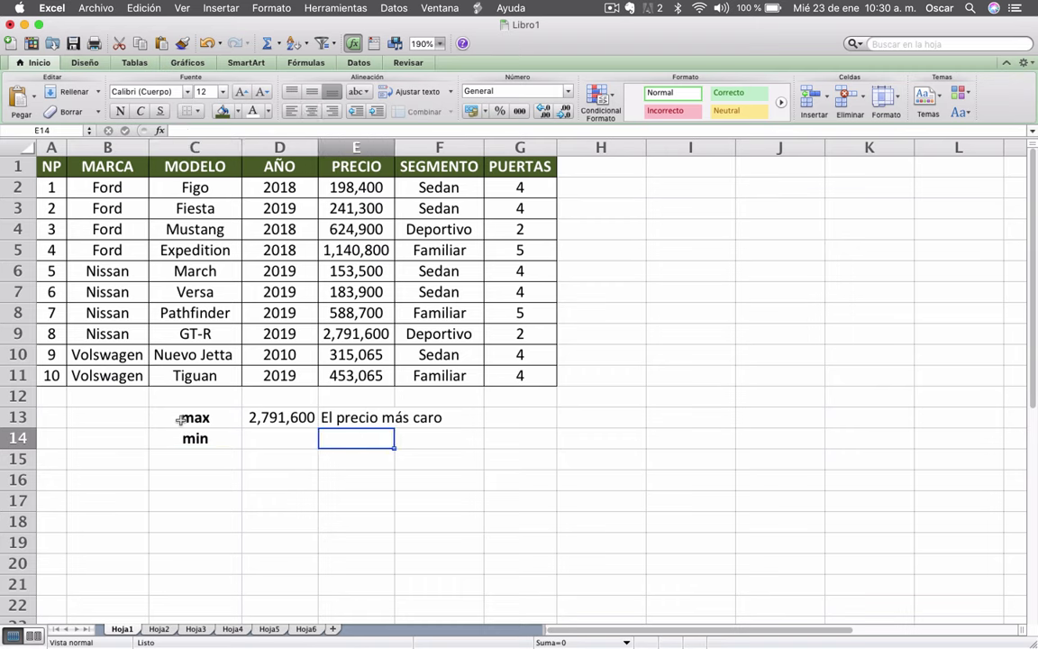
pyautogui.write('E')
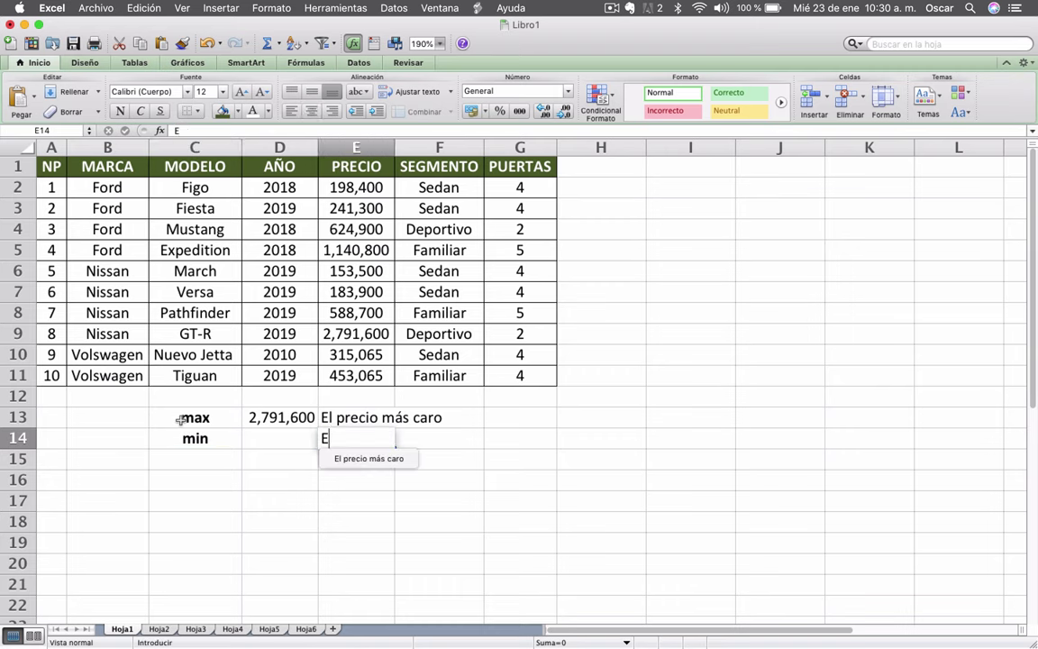
pyautogui.write('l precio m´ás b')
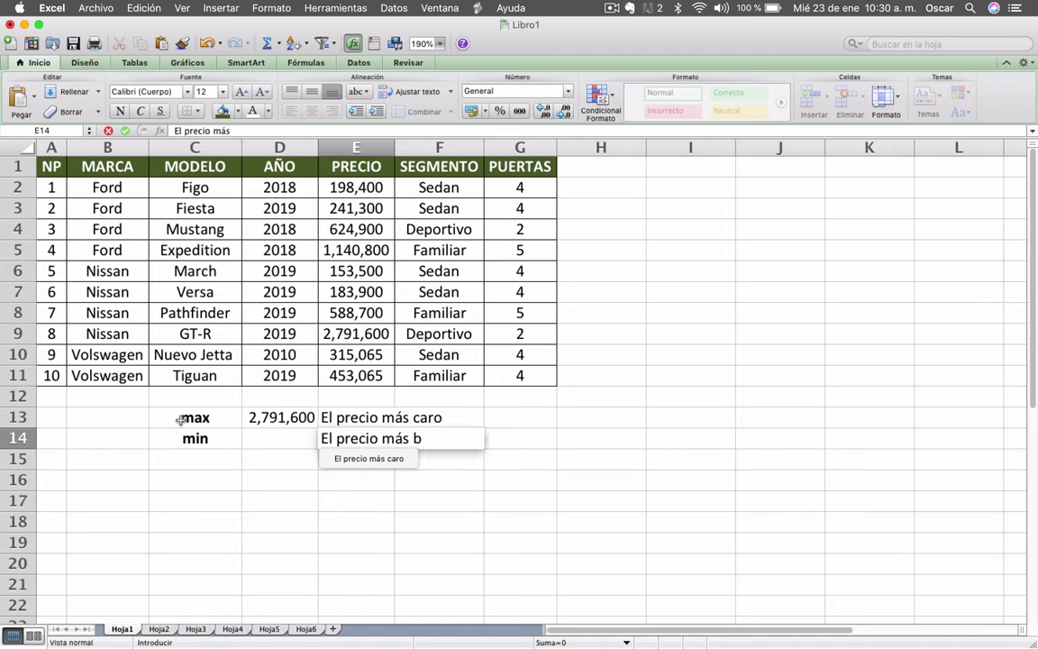
pyautogui.write('arato')
pyautogui.press('Return')
pyautogui.press('Up')
pyautogui.press('Left')
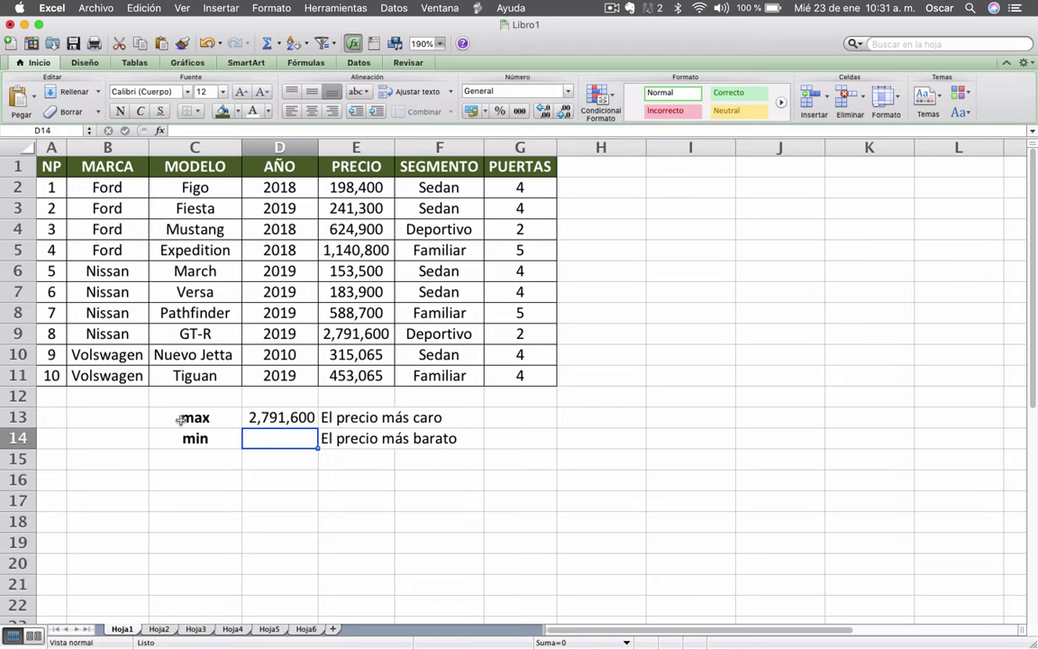
pyautogui.write('=M')
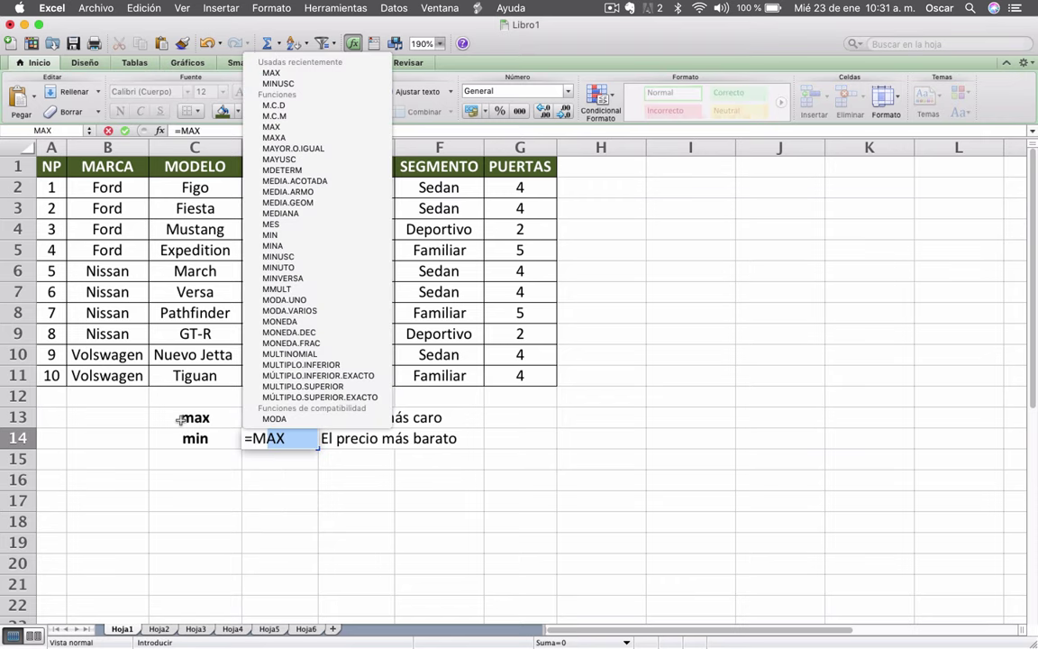
pyautogui.write('IN(')
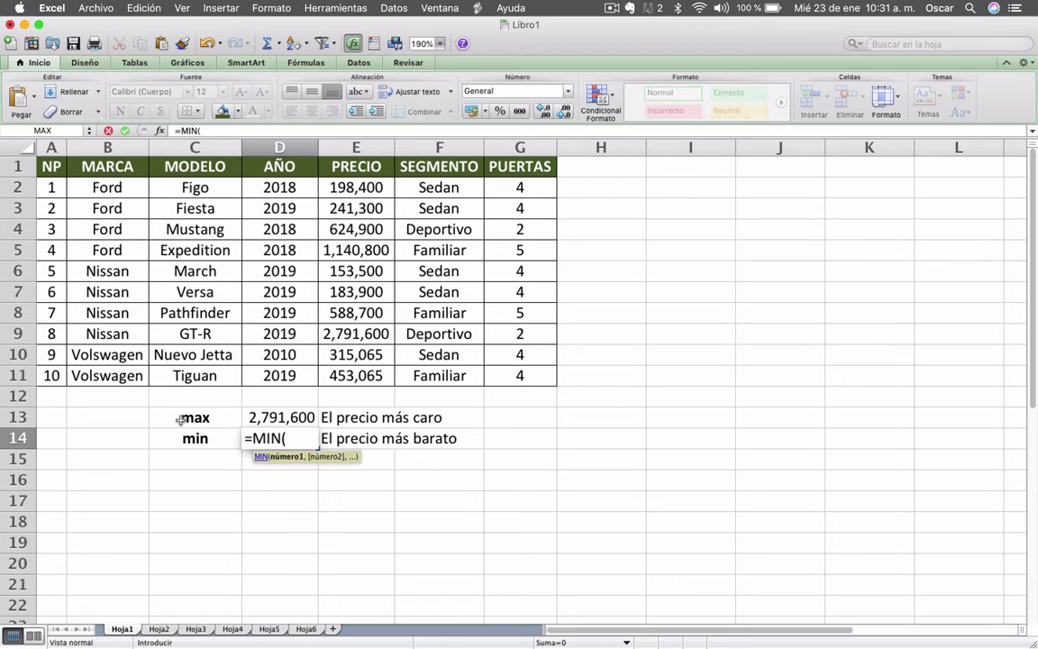
# Complete =MIN(E2:E11) in D14 so it returns 153,500.
pyautogui.click(367, 189)
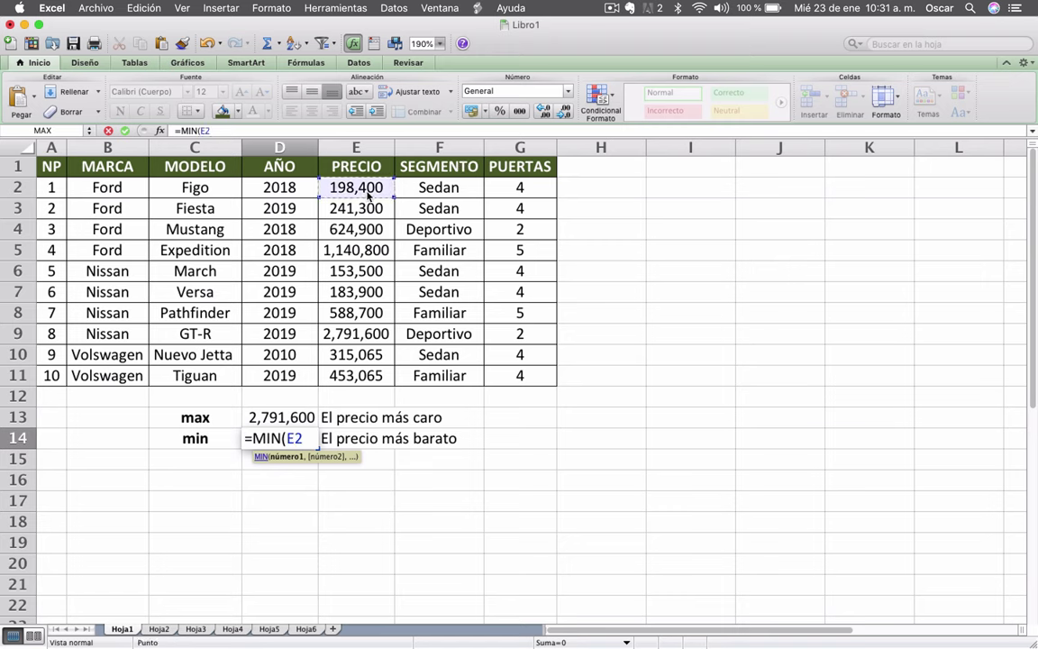
pyautogui.press('F8')
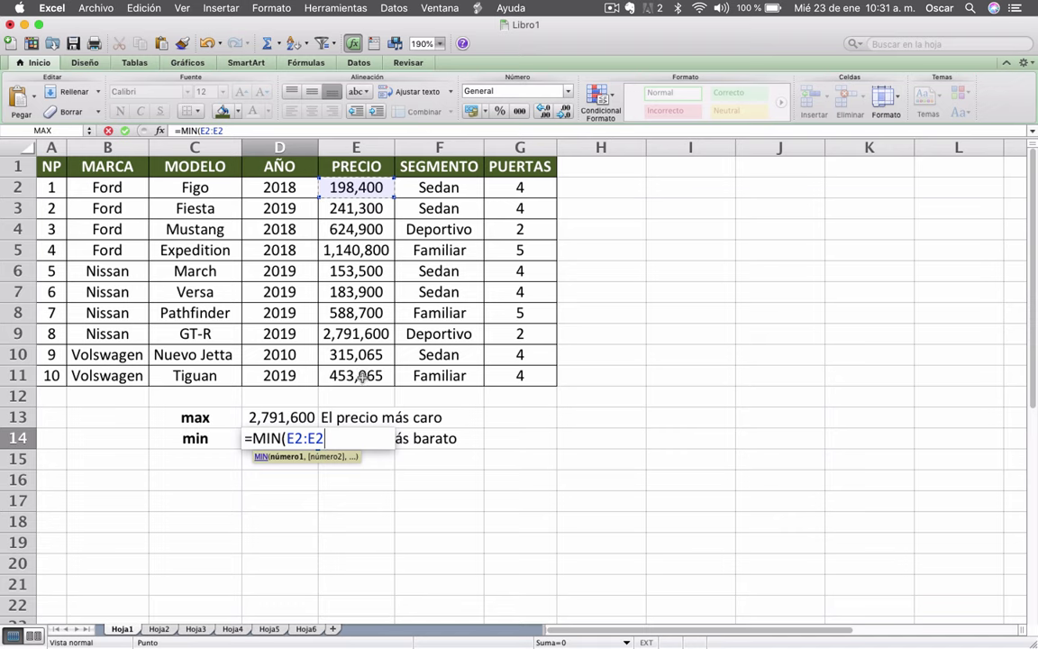
pyautogui.click(359, 376)
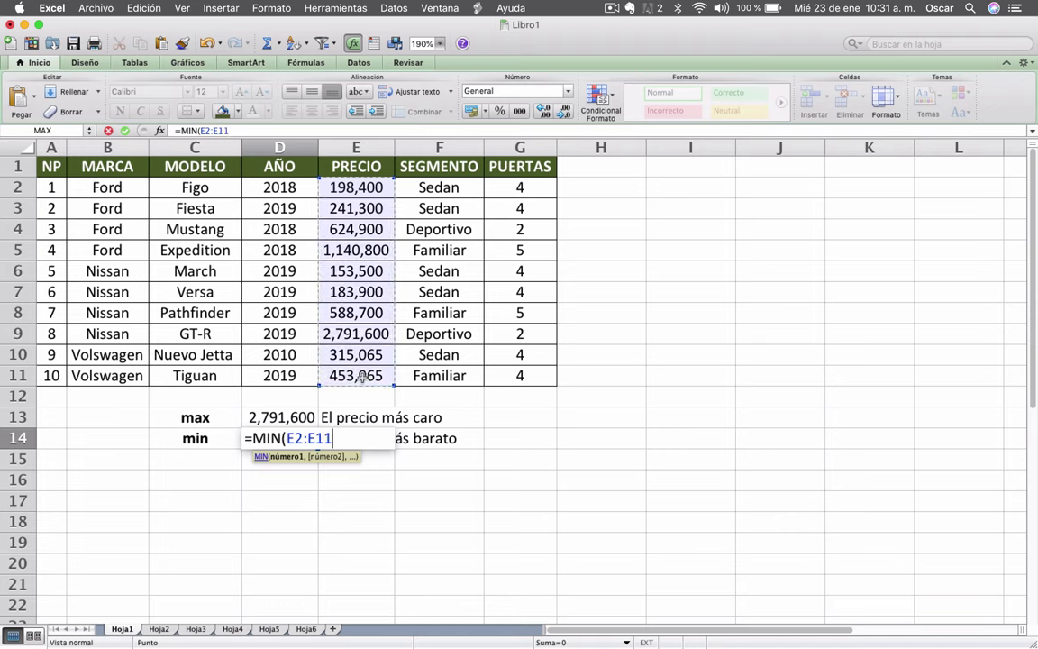
pyautogui.write(')')
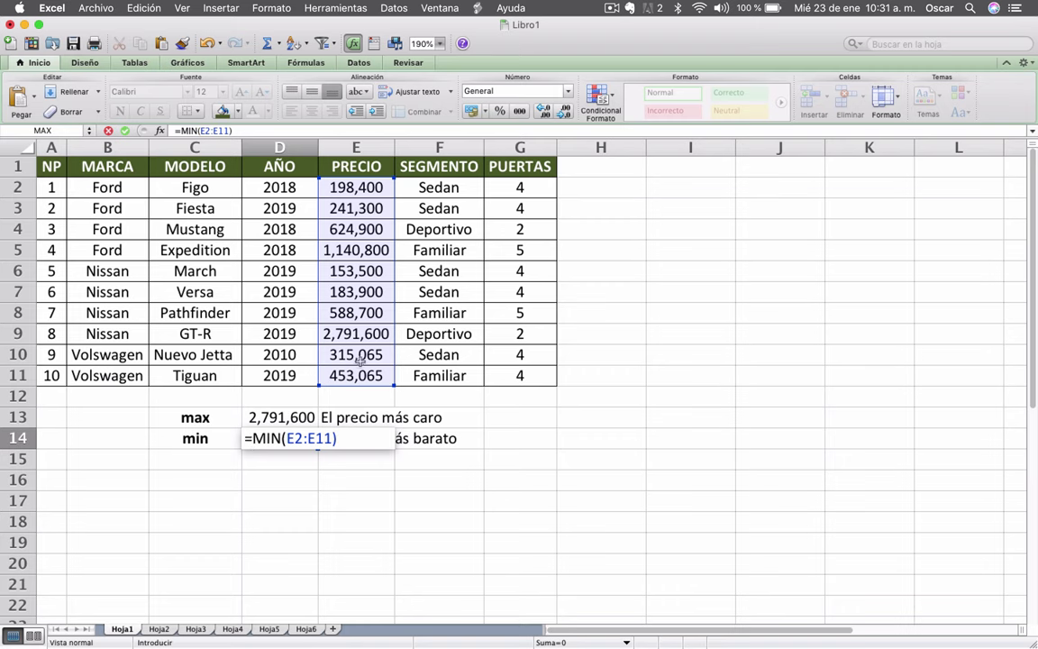
pyautogui.press('Return')
pyautogui.press('Up')
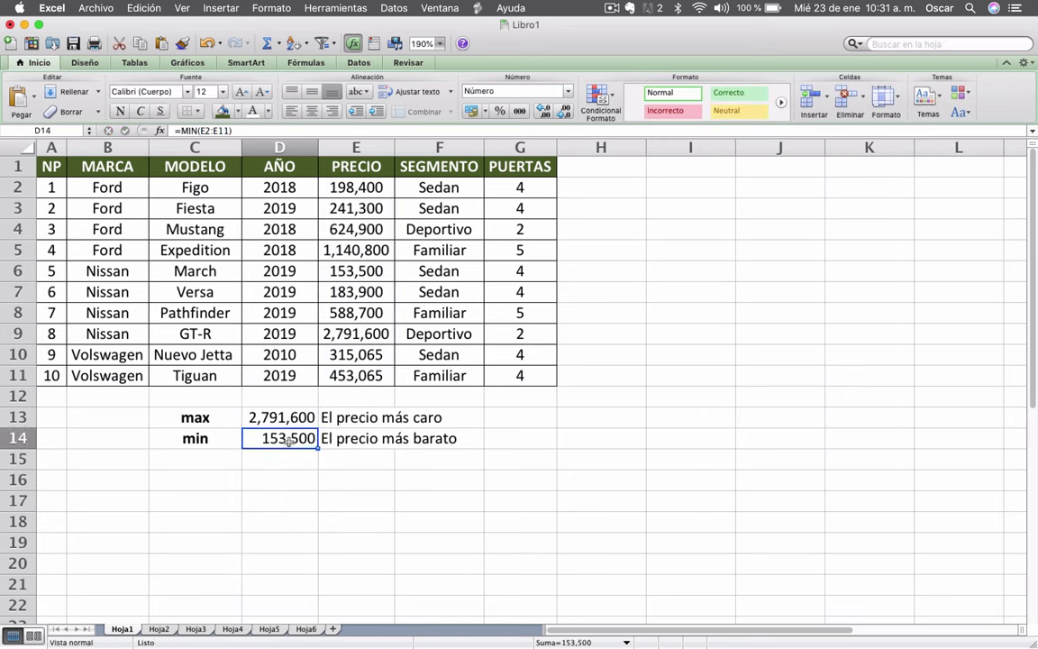
# Check the cheapest car's price, model and year, then bring the Keynote presentation forward.
pyautogui.click(326, 268)
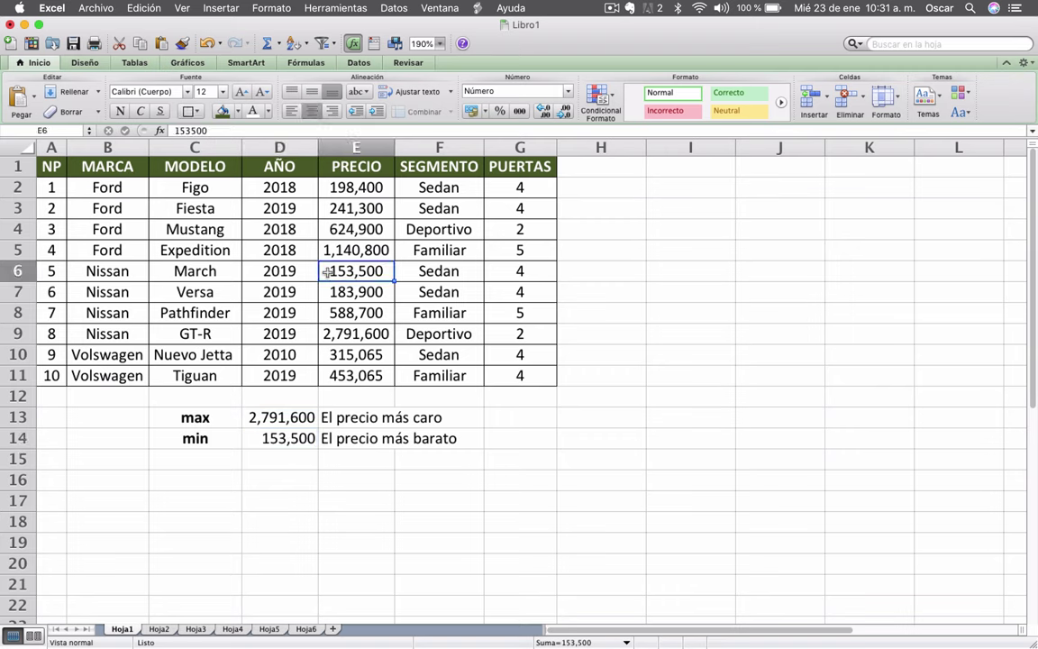
pyautogui.click(189, 271)
pyautogui.click(309, 271)
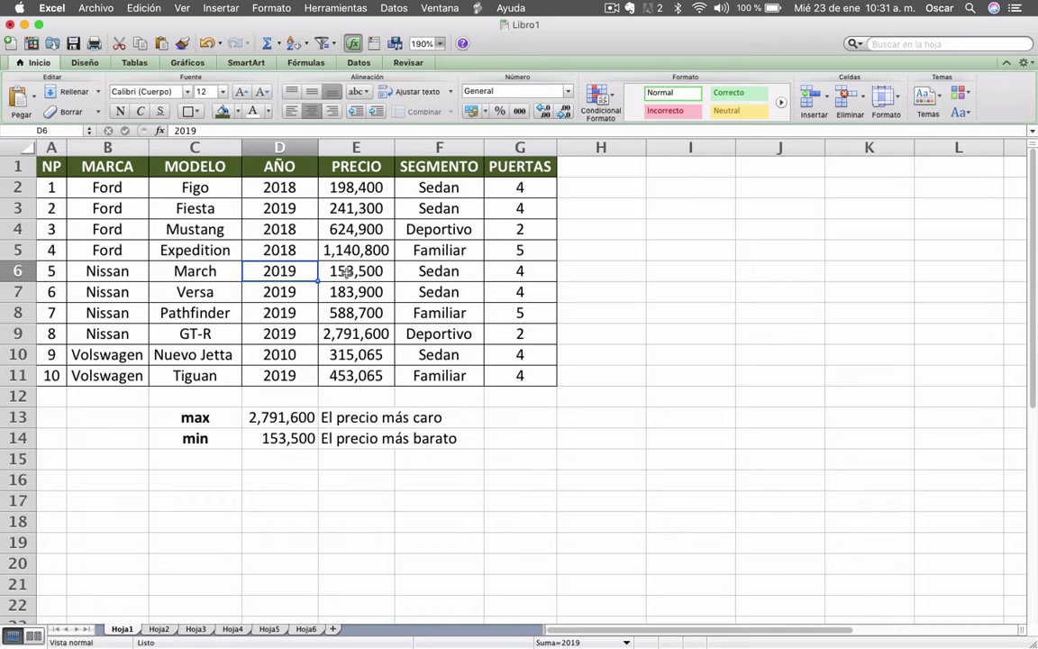
pyautogui.click(341, 271)
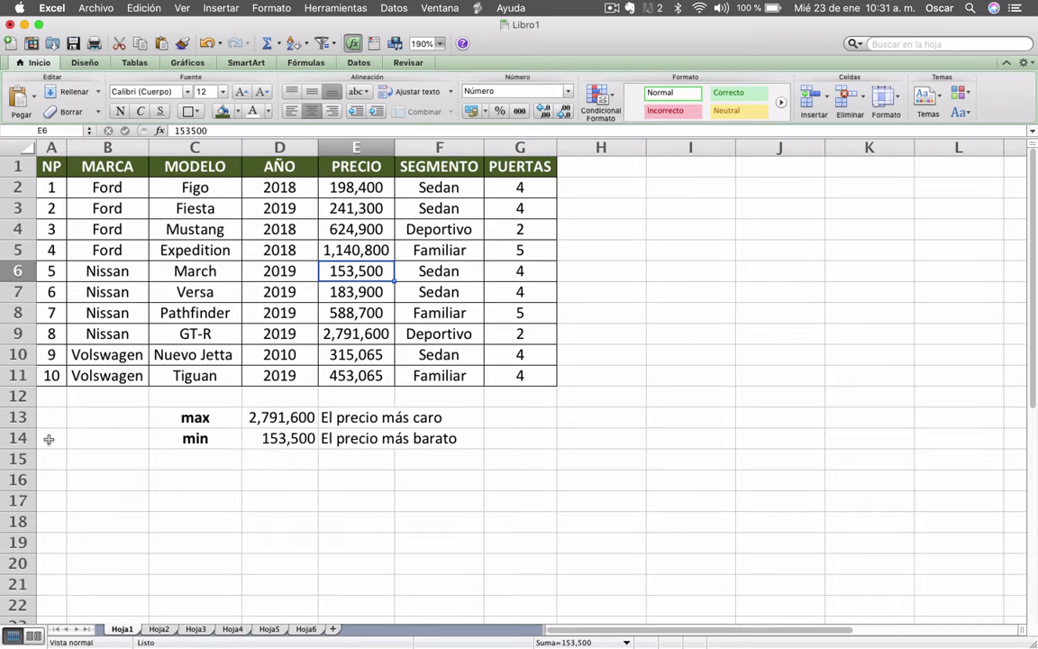
pyautogui.hotkey('ctrl', 'Up')
pyautogui.press('Escape')
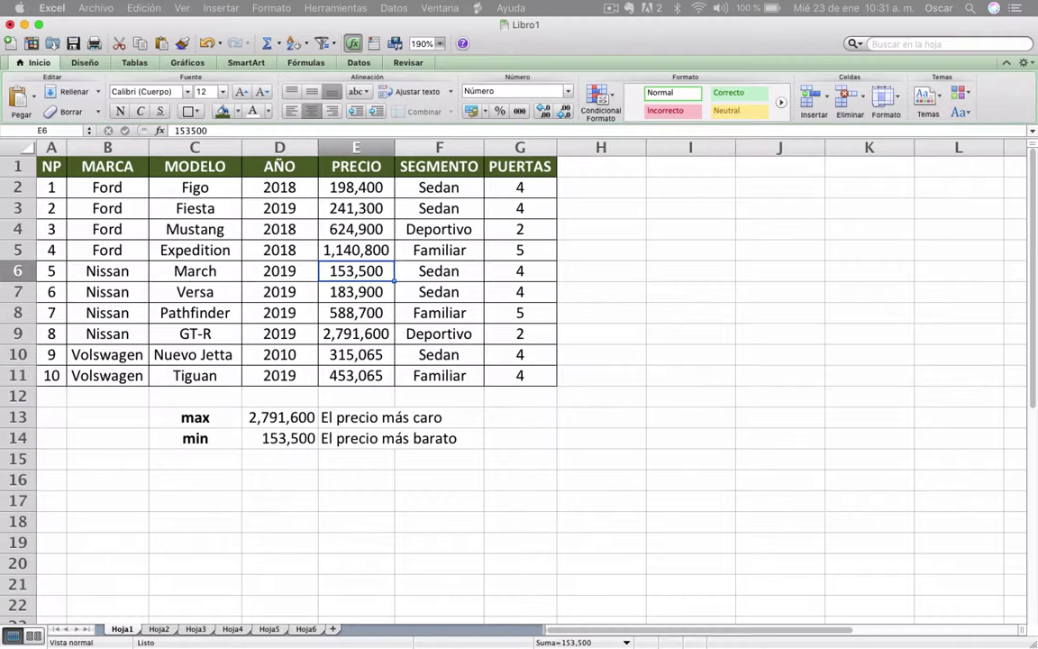
pyautogui.press('super+Tab')
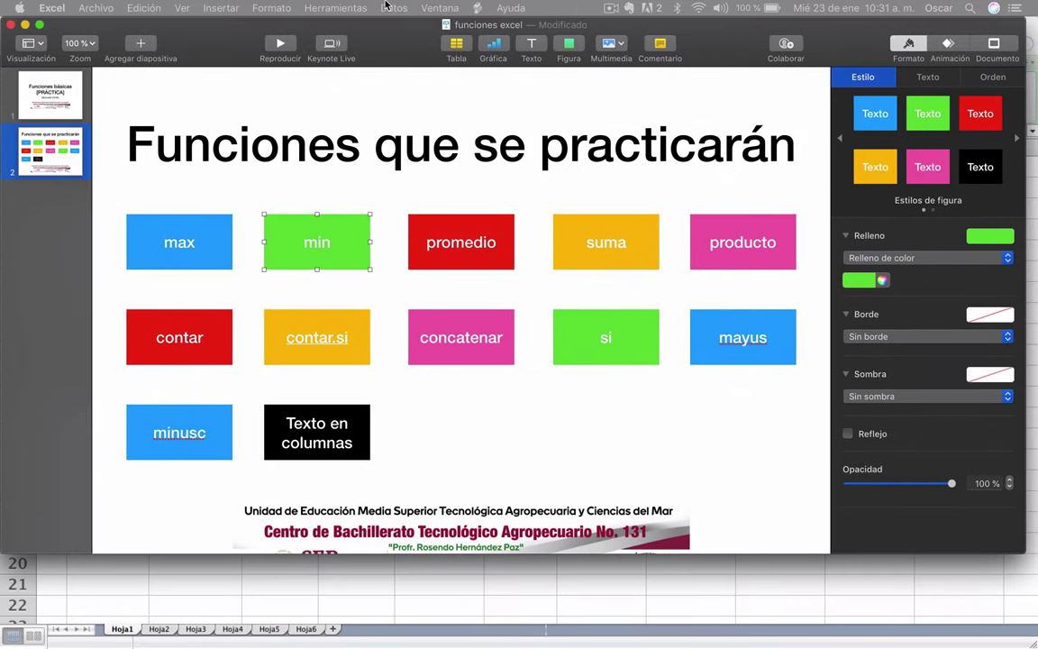
# Give the max and min boxes a mid-grey fill on the functions slide, then minimise Keynote.
pyautogui.click(165, 226)
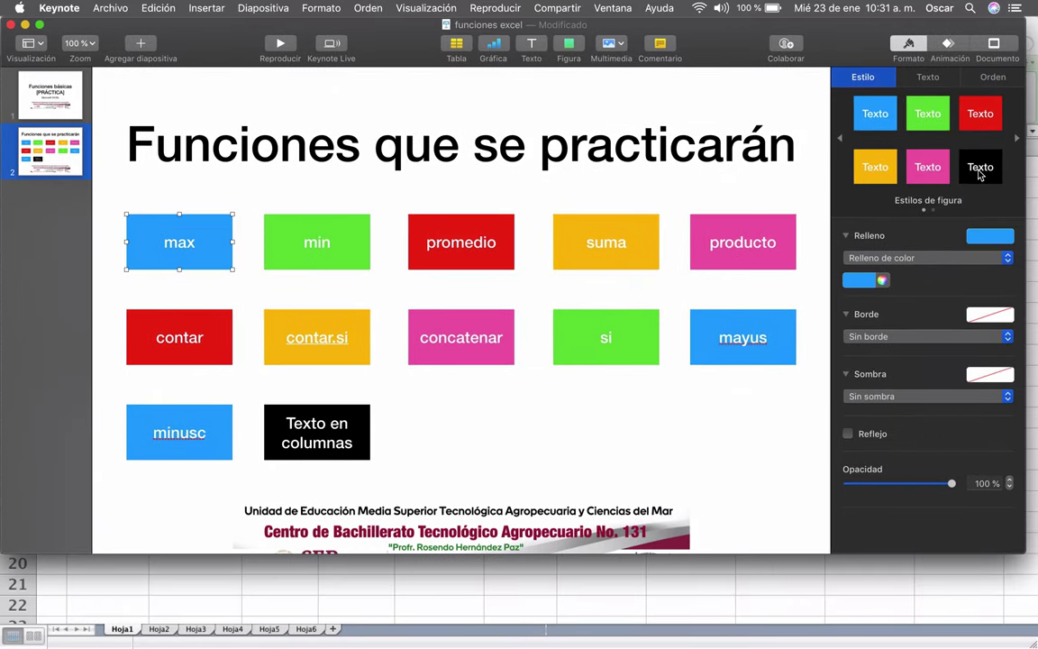
pyautogui.click(979, 167)
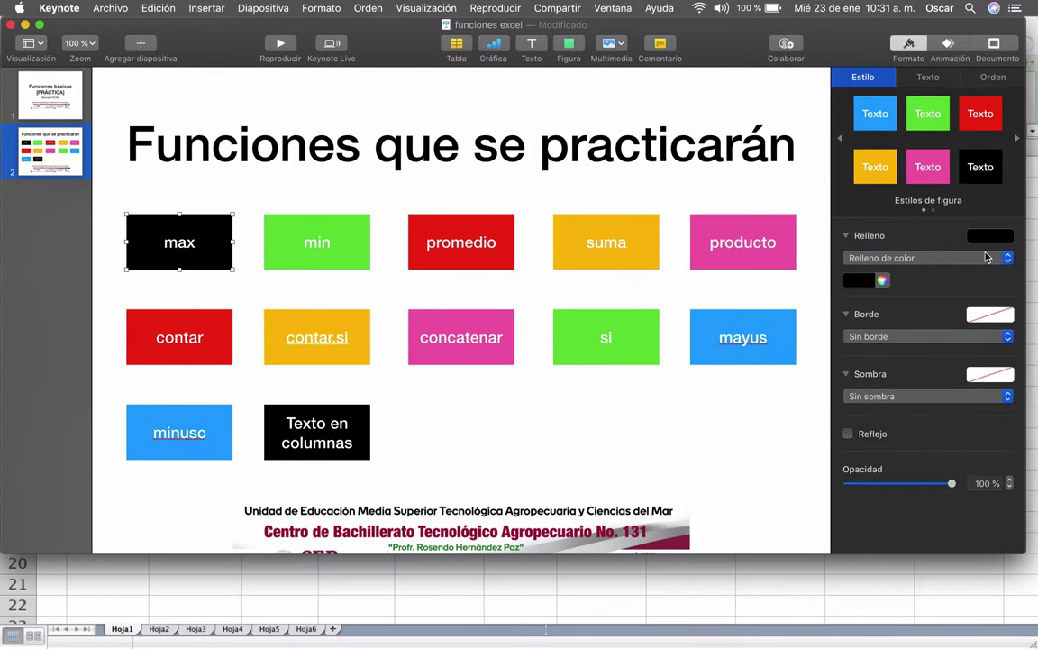
pyautogui.click(1006, 238)
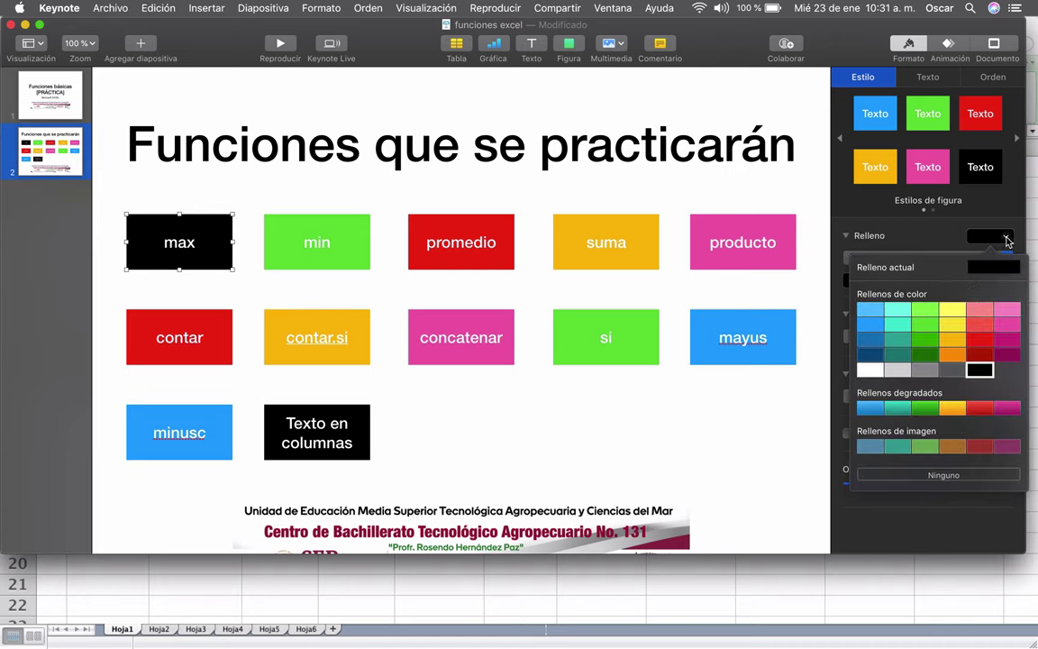
pyautogui.click(924, 369)
pyautogui.click(330, 240)
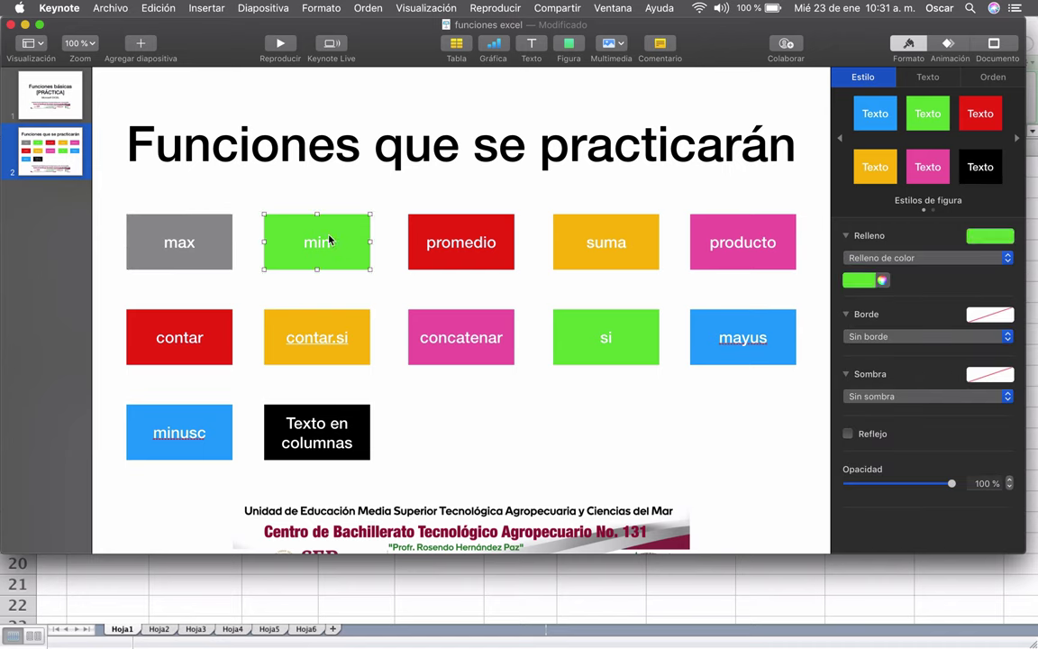
pyautogui.click(1006, 236)
pyautogui.click(921, 371)
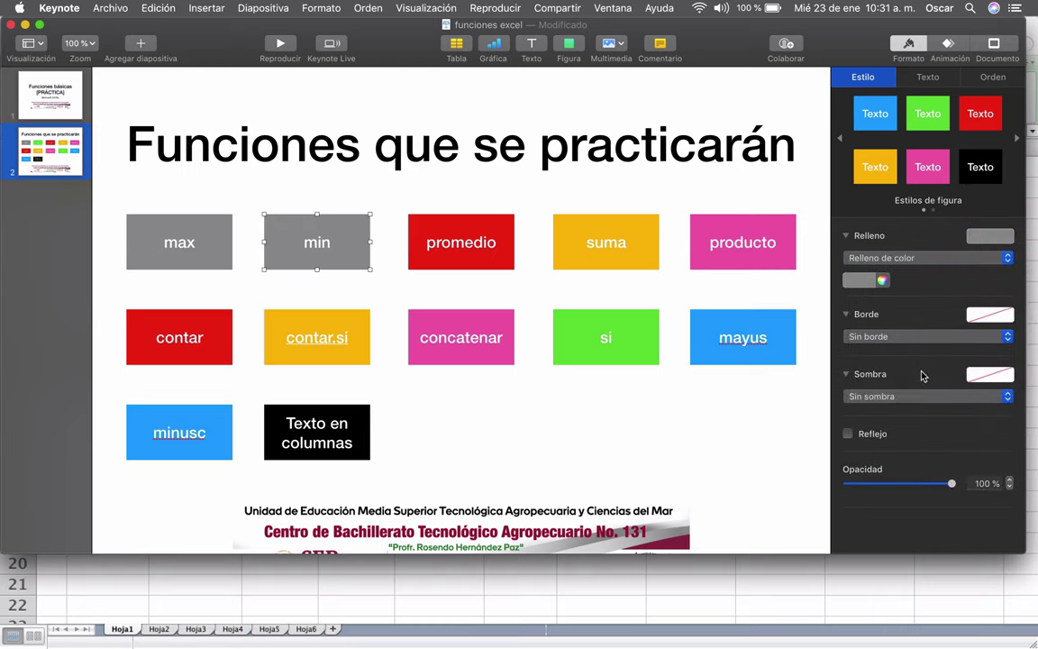
pyautogui.click(421, 218)
pyautogui.press('super+m')
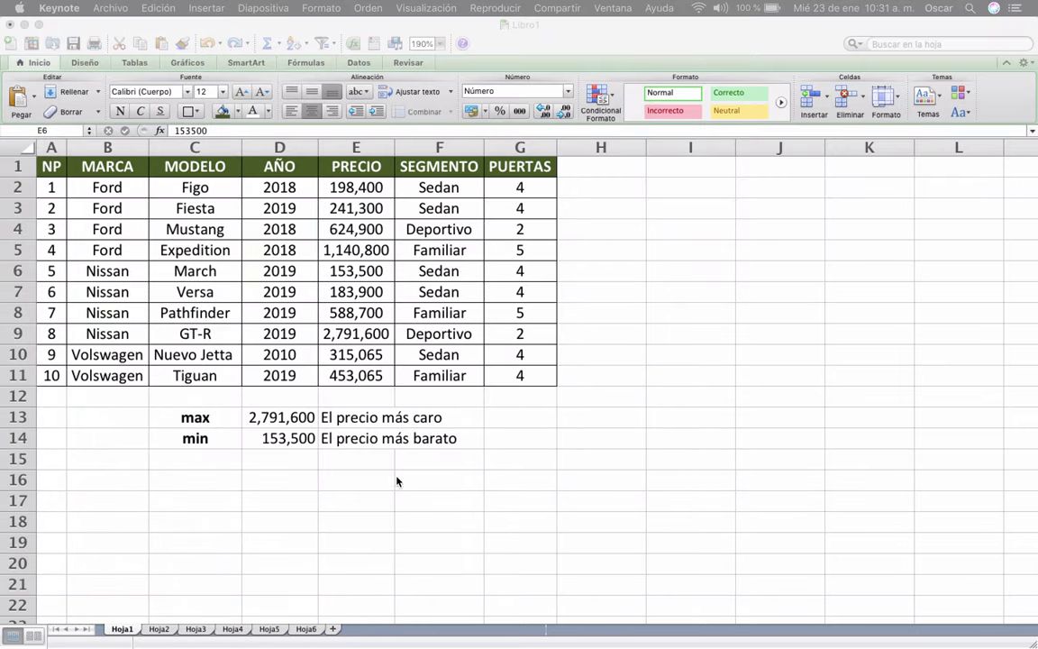
# Add a bold, centred 'promedio' label in C15.
pyautogui.click(388, 485)
pyautogui.click(216, 455)
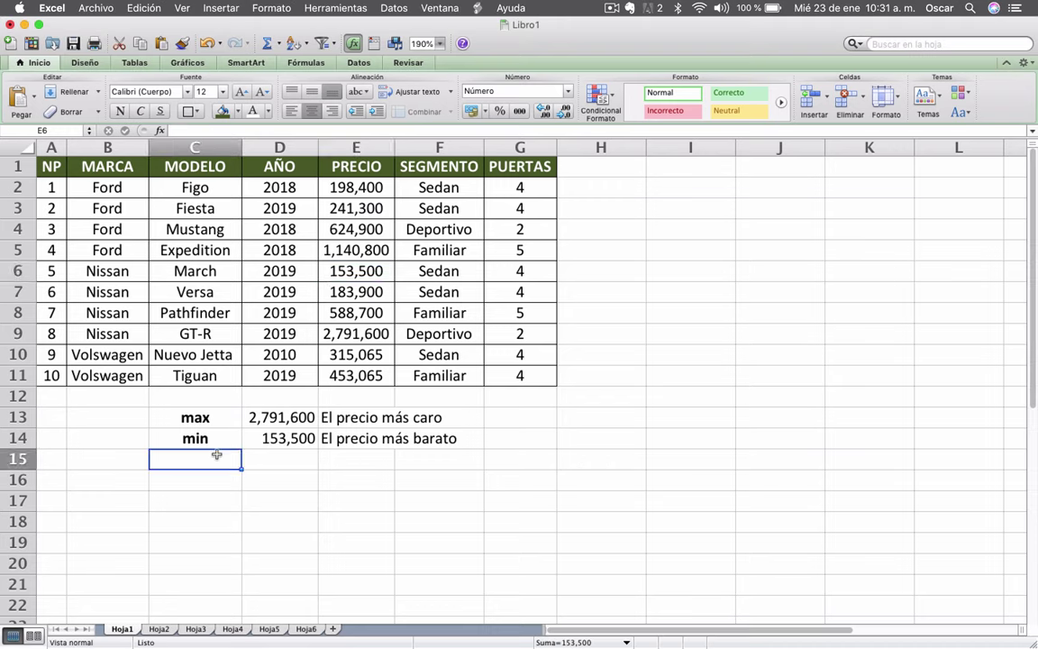
pyautogui.write('promedi')
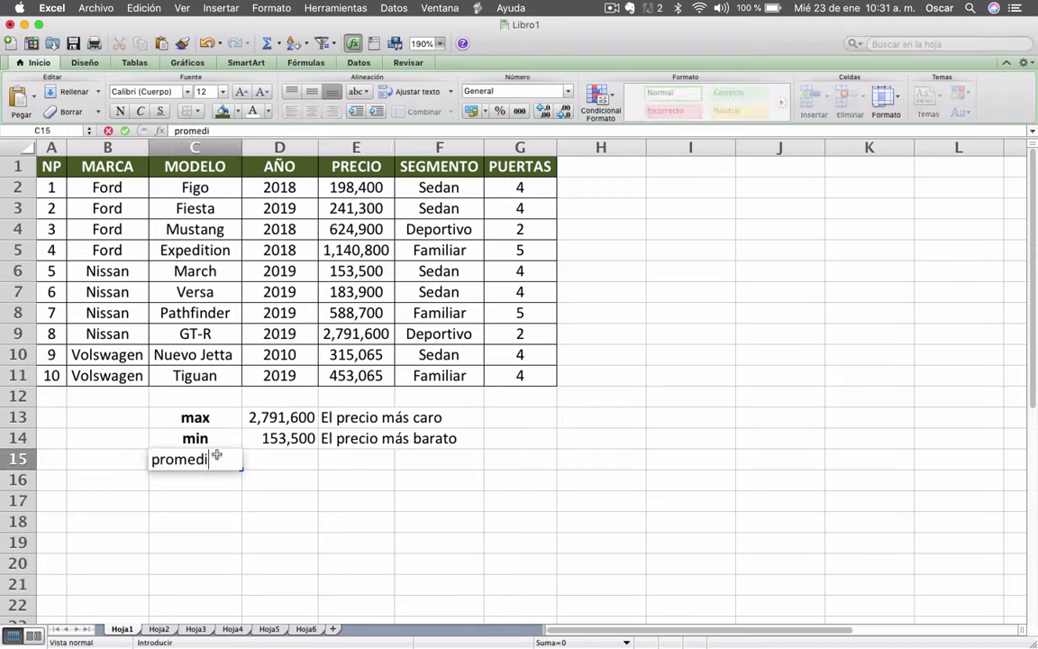
pyautogui.write('o')
pyautogui.press('super+b')
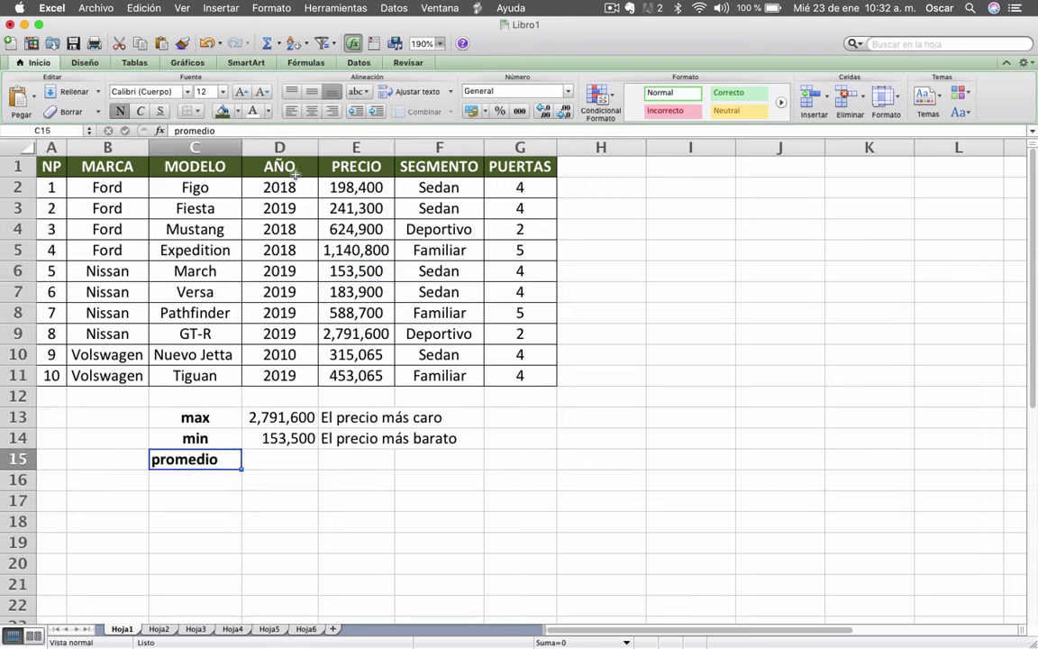
pyautogui.click(311, 111)
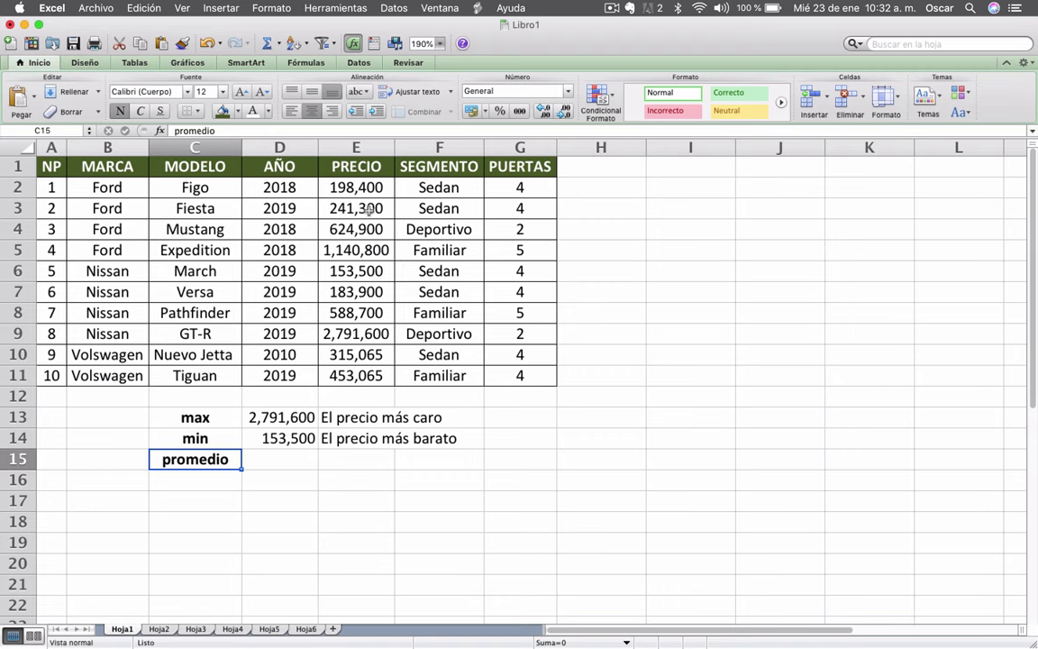
# Enter 'El promedio de los precios' in E15 and select the empty D15.
pyautogui.click(335, 458)
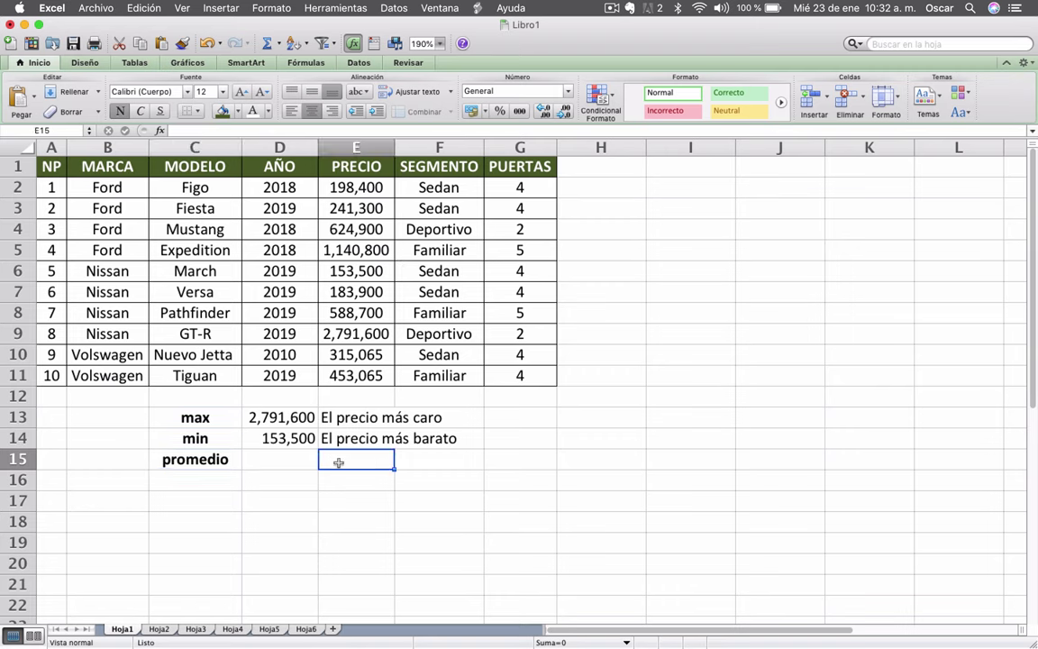
pyautogui.click(259, 459)
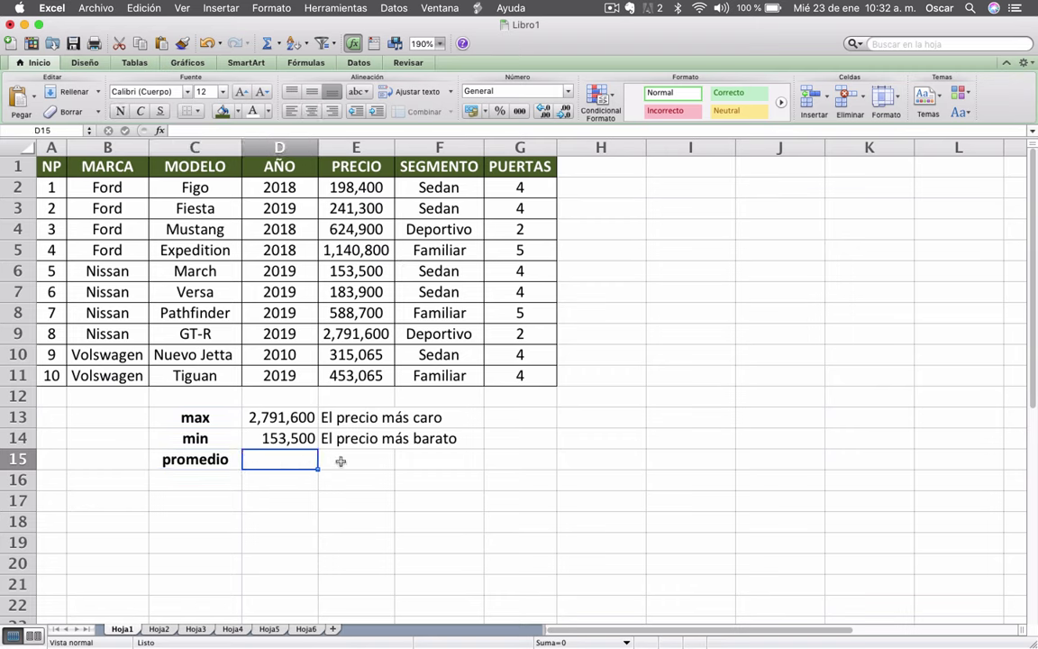
pyautogui.click(375, 458)
pyautogui.write('El prome')
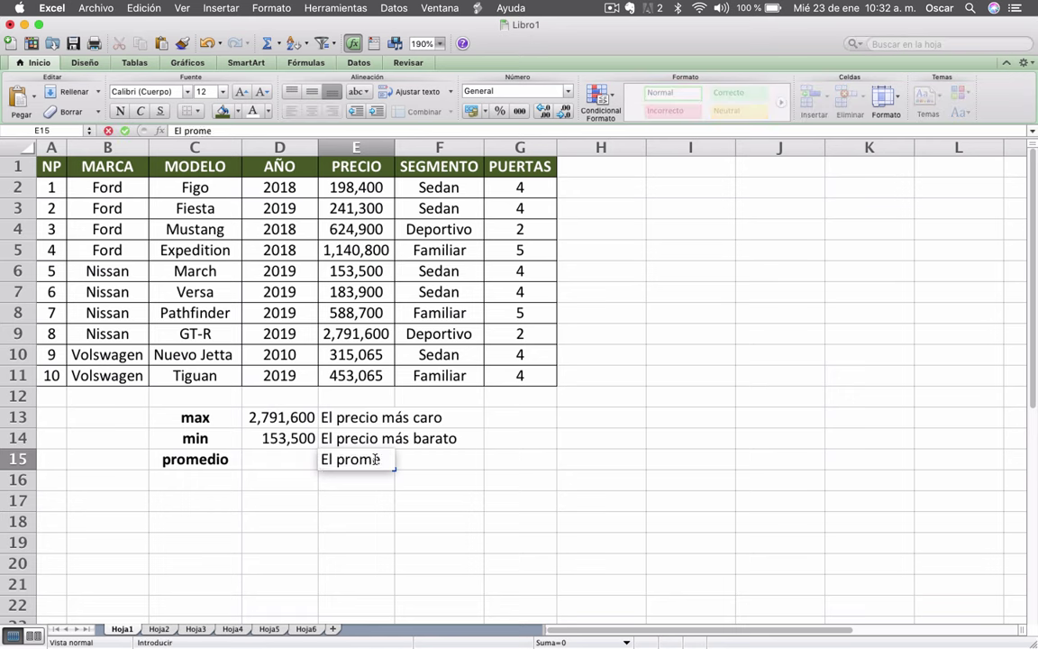
pyautogui.write('dio de los precio')
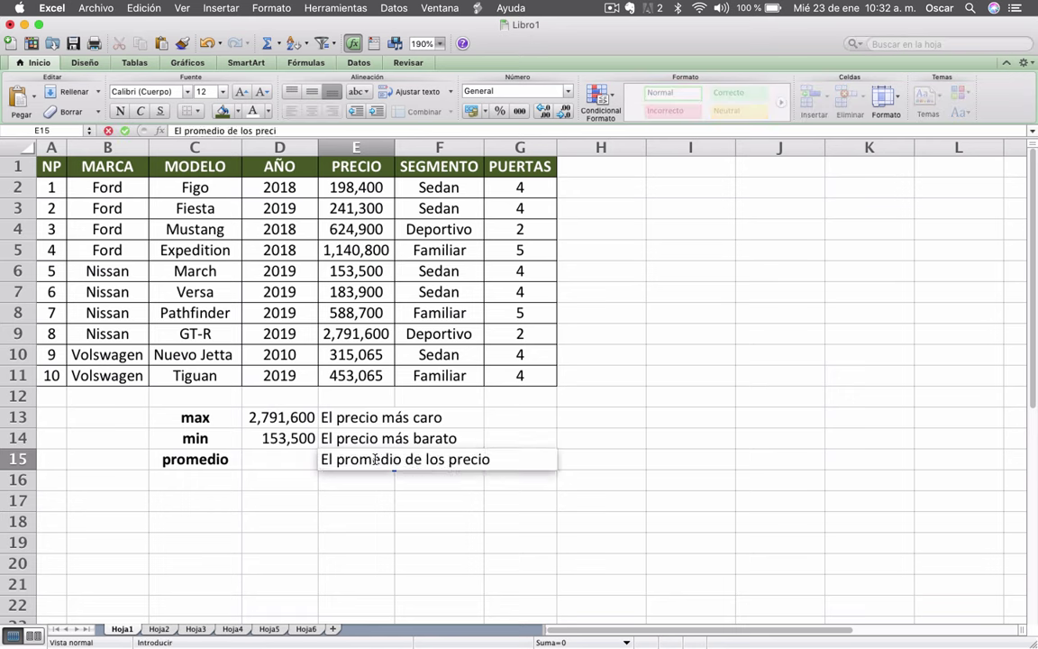
pyautogui.write('s')
pyautogui.press('Return')
pyautogui.click(293, 459)
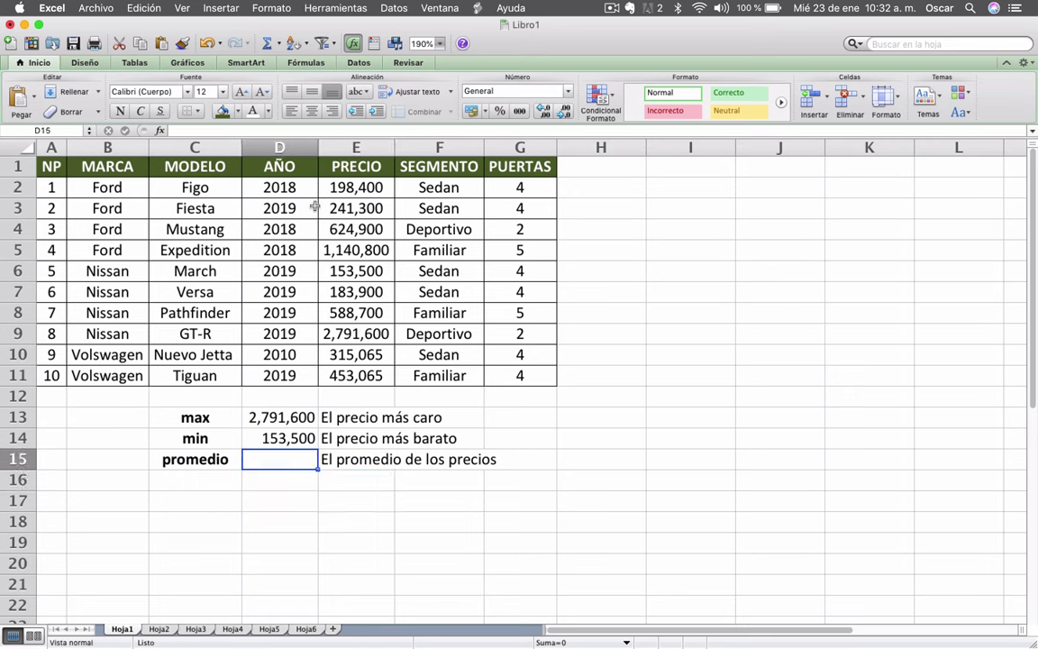
# Look up the PROMEDIO function's description in the function finder for D15.
pyautogui.click(281, 47)
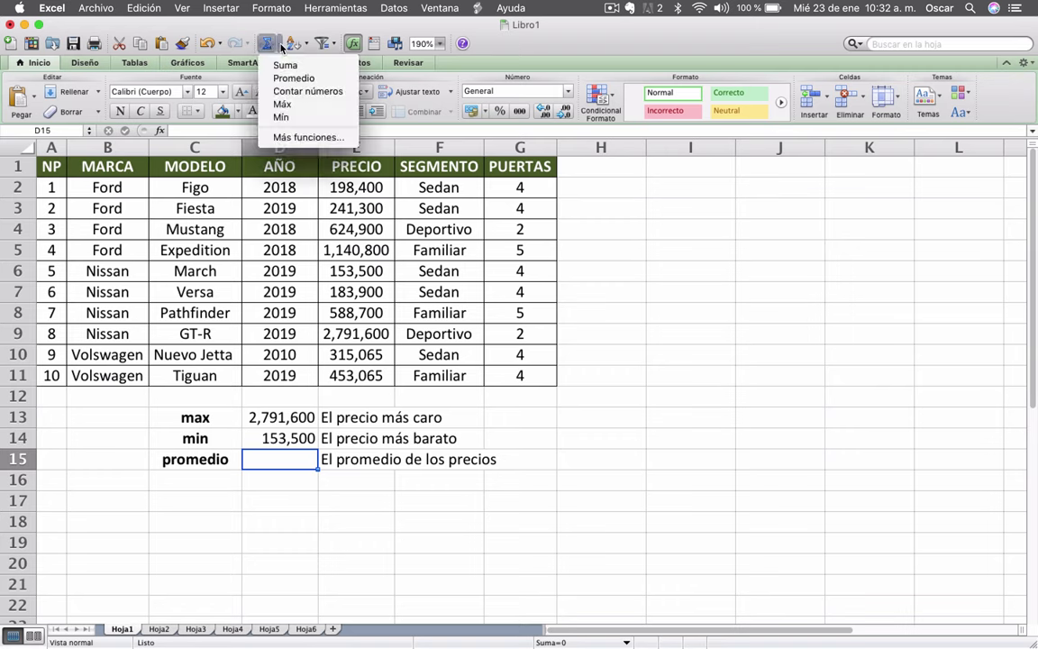
pyautogui.click(309, 136)
pyautogui.click(455, 247)
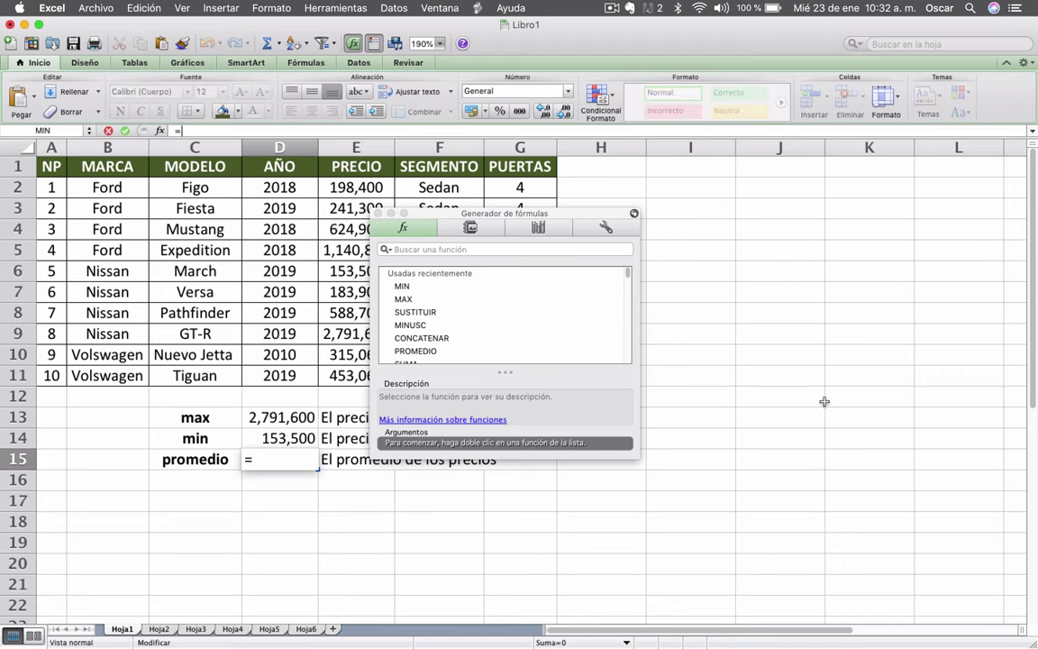
pyautogui.write('pro')
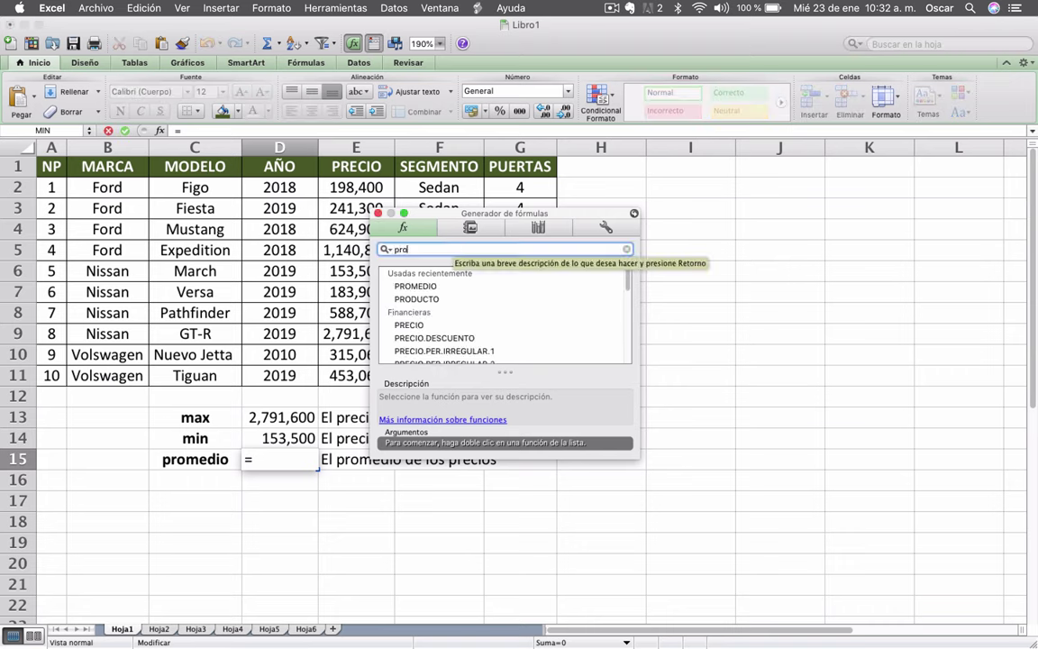
pyautogui.write('medio')
pyautogui.click(380, 285)
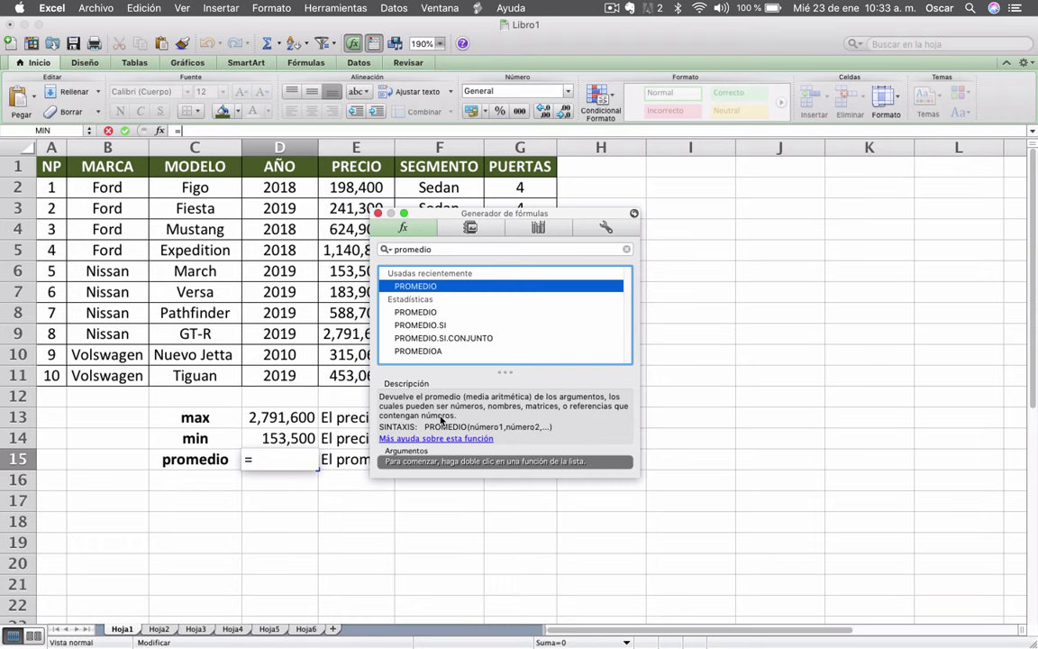
pyautogui.click(379, 213)
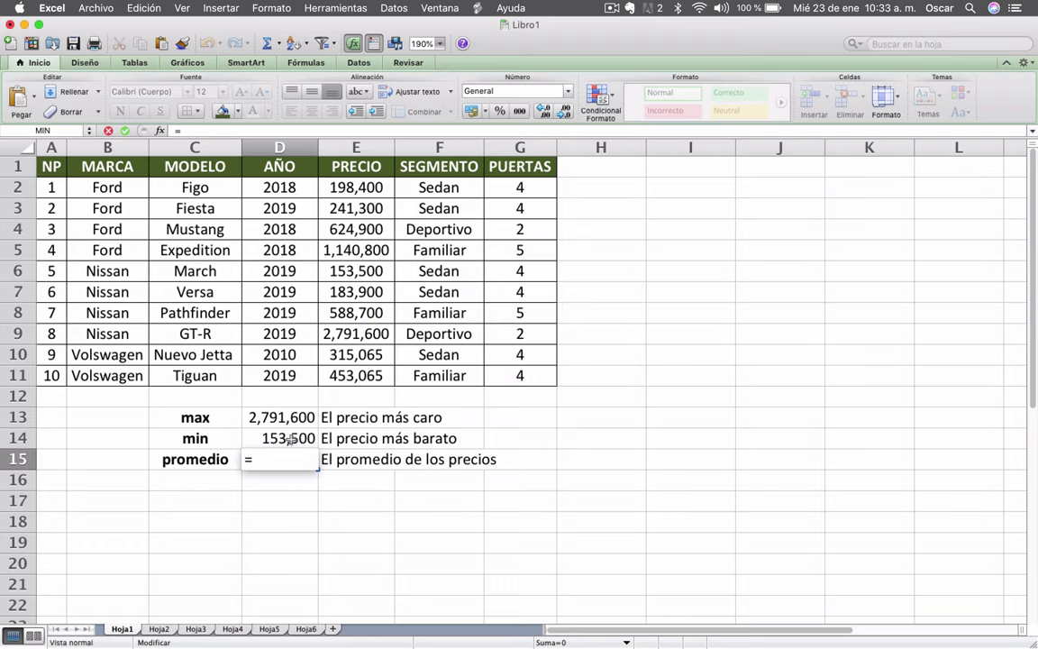
# Enter =PROMEDIO(E2:E11) in D15 to average the prices, giving 669,123.
pyautogui.write('PR')
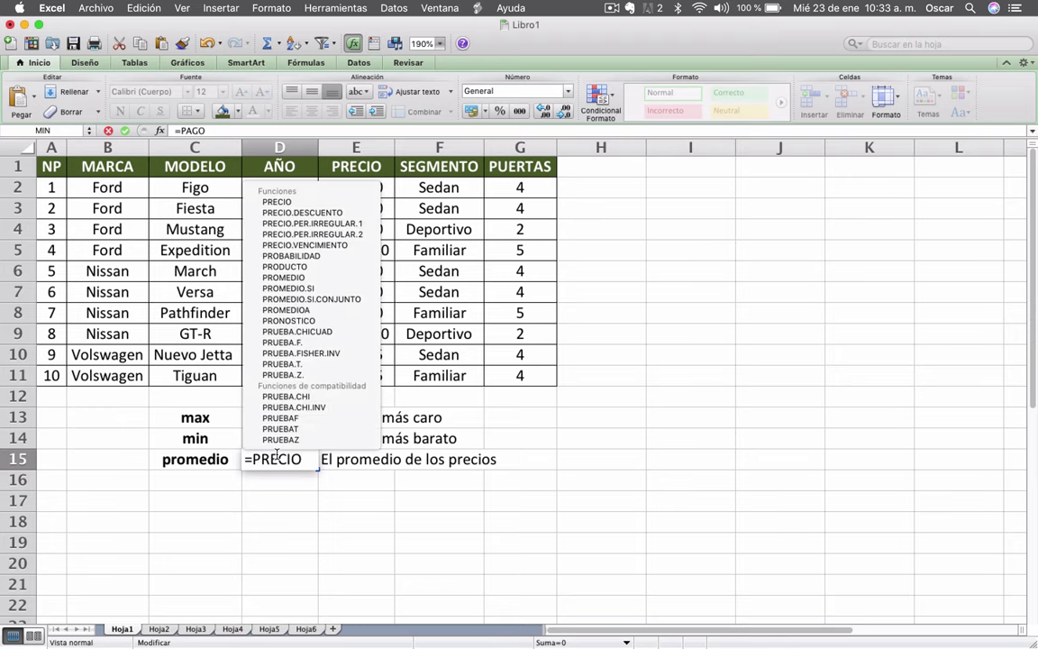
pyautogui.write('OMEDIO')
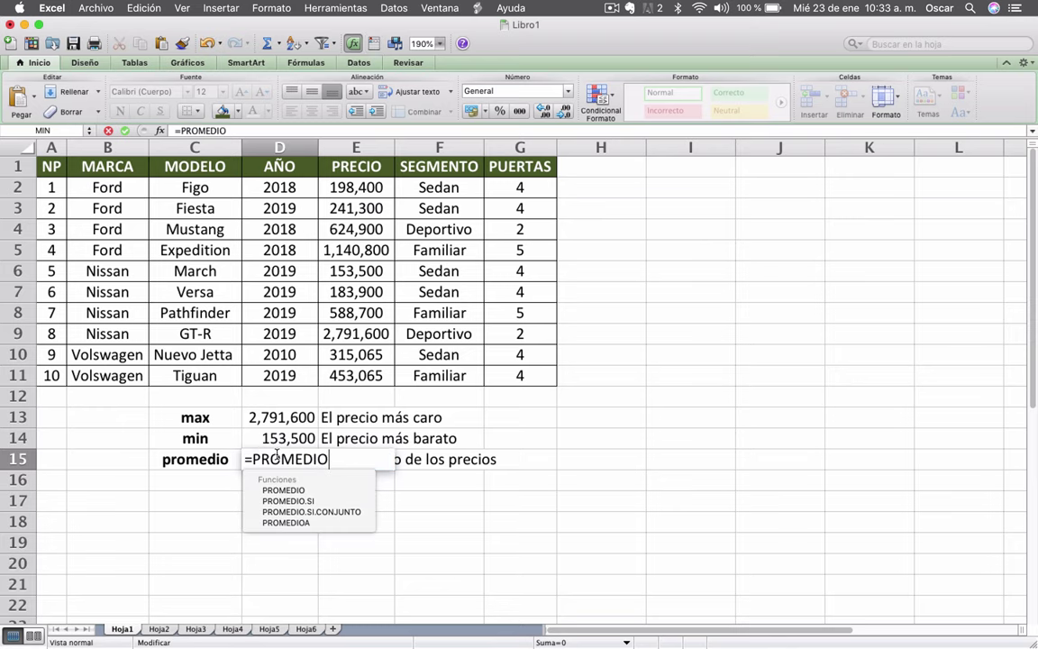
pyautogui.write('(')
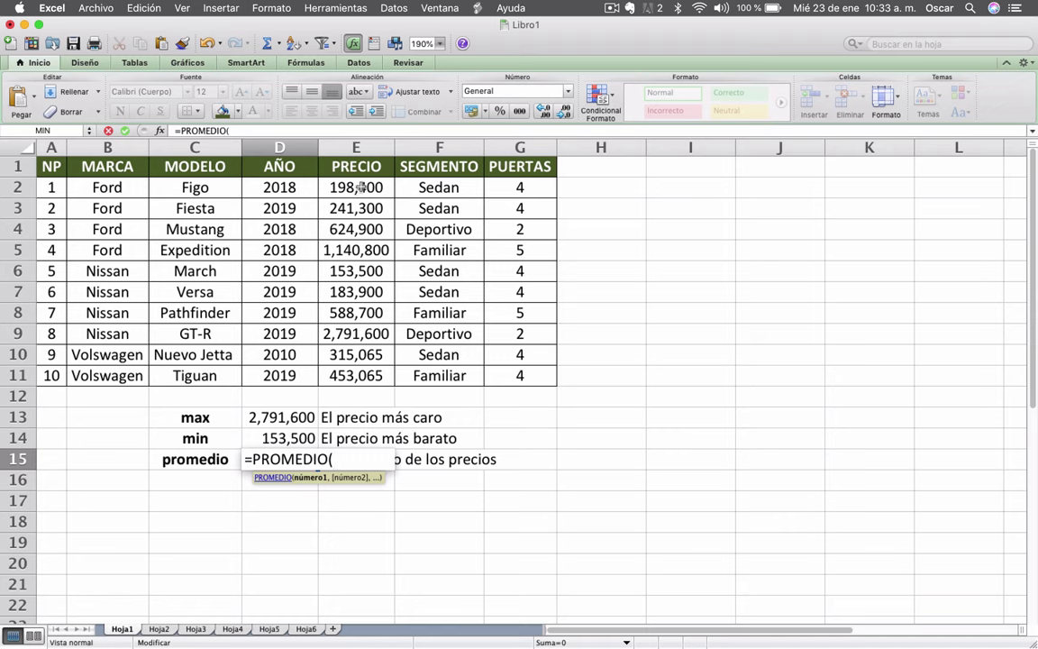
pyautogui.moveTo(334, 188); pyautogui.dragTo(402, 236)
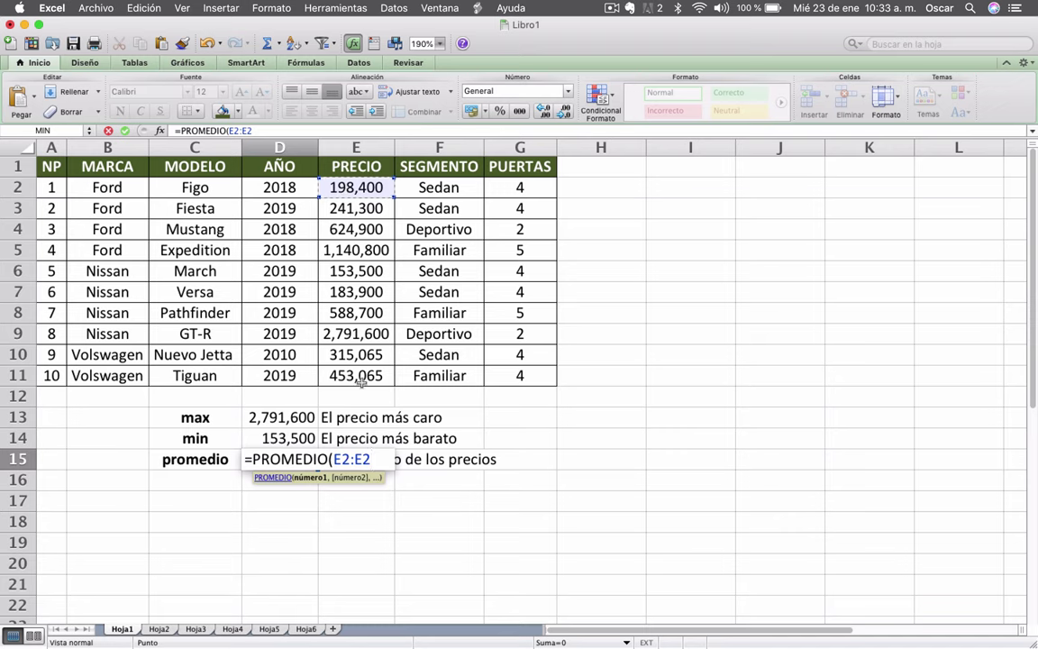
pyautogui.click(367, 376)
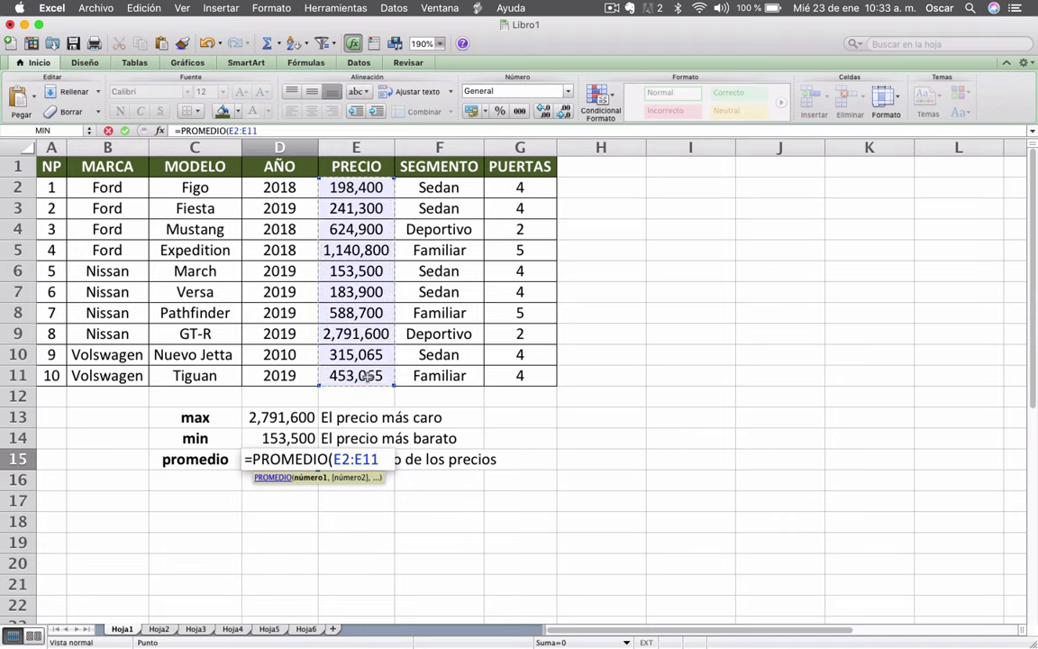
pyautogui.write(')')
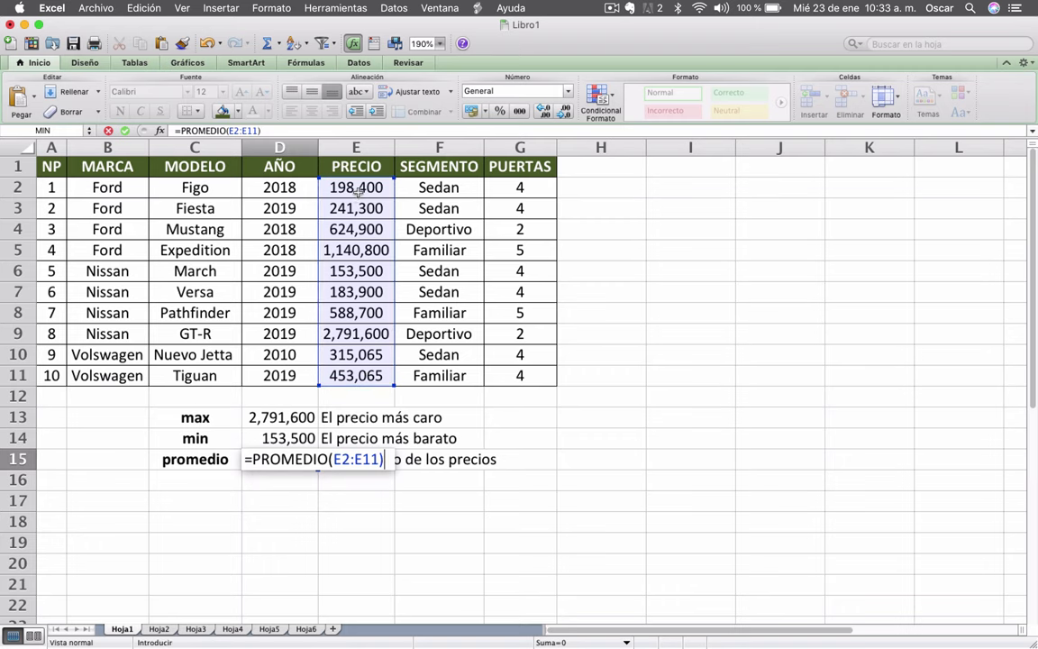
pyautogui.press('Return')
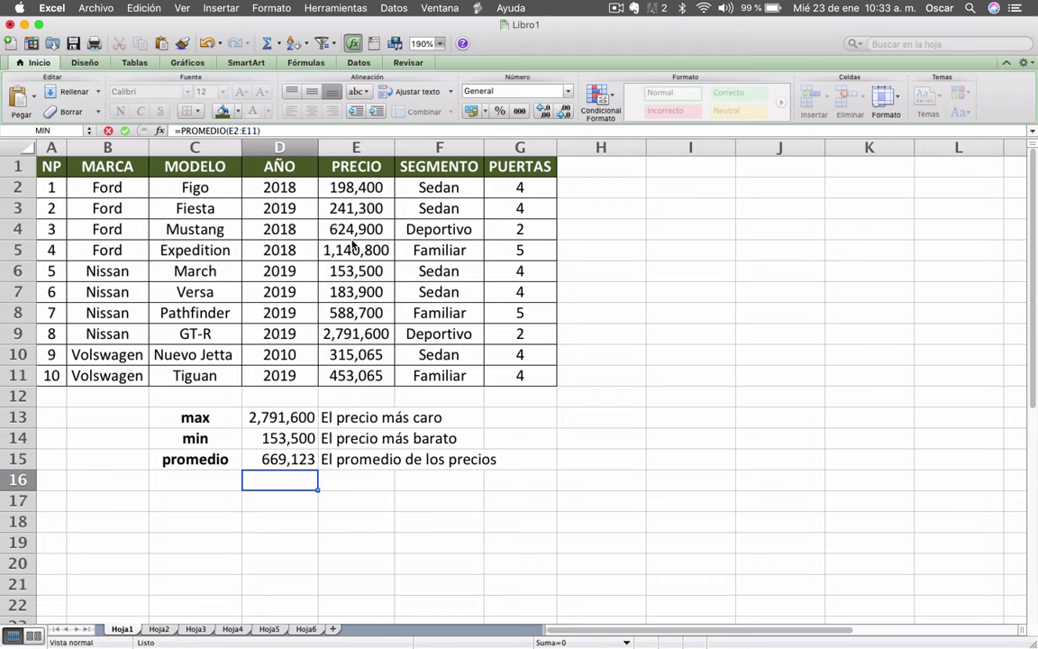
pyautogui.press('Up')
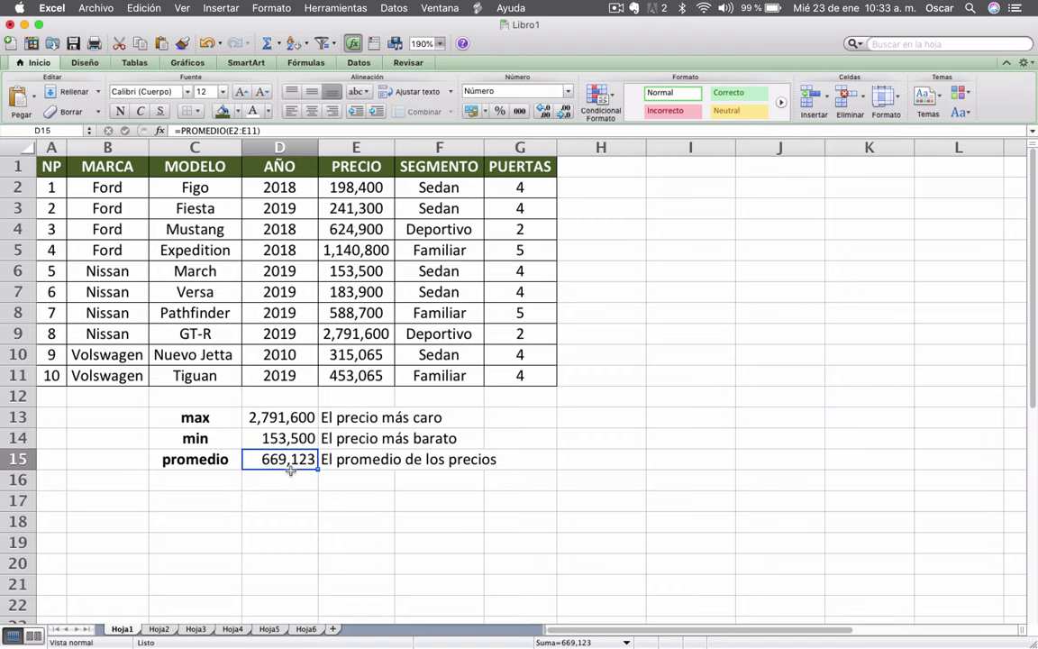
# Pick suma as the next function in the presentation, then select cell C16.
pyautogui.click(198, 480)
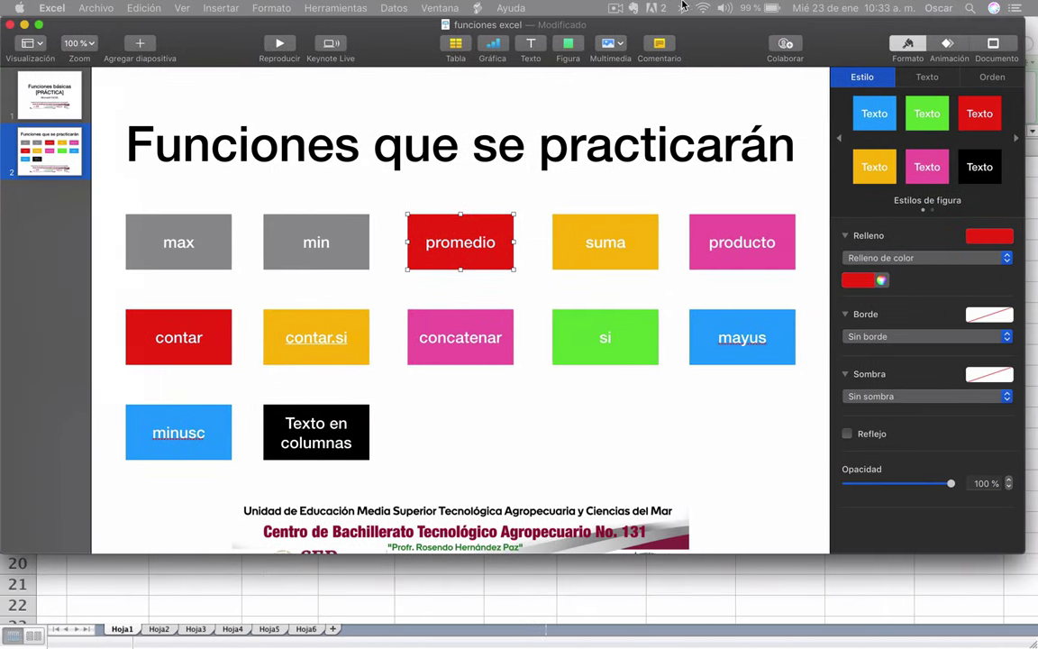
pyautogui.click(614, 264)
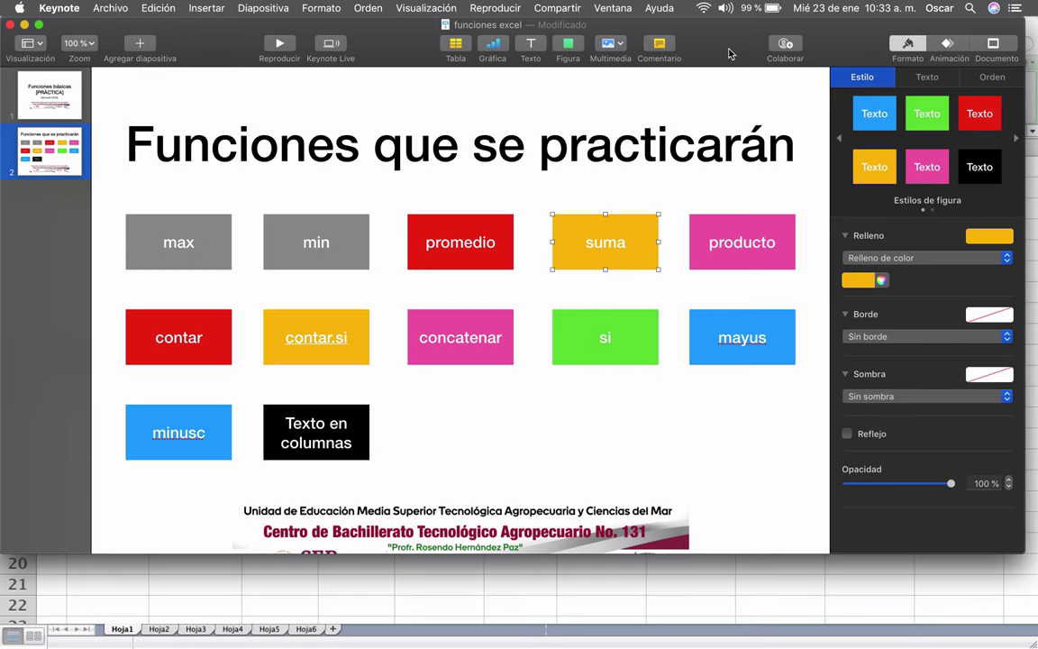
pyautogui.press('super+Tab')
pyautogui.click(215, 487)
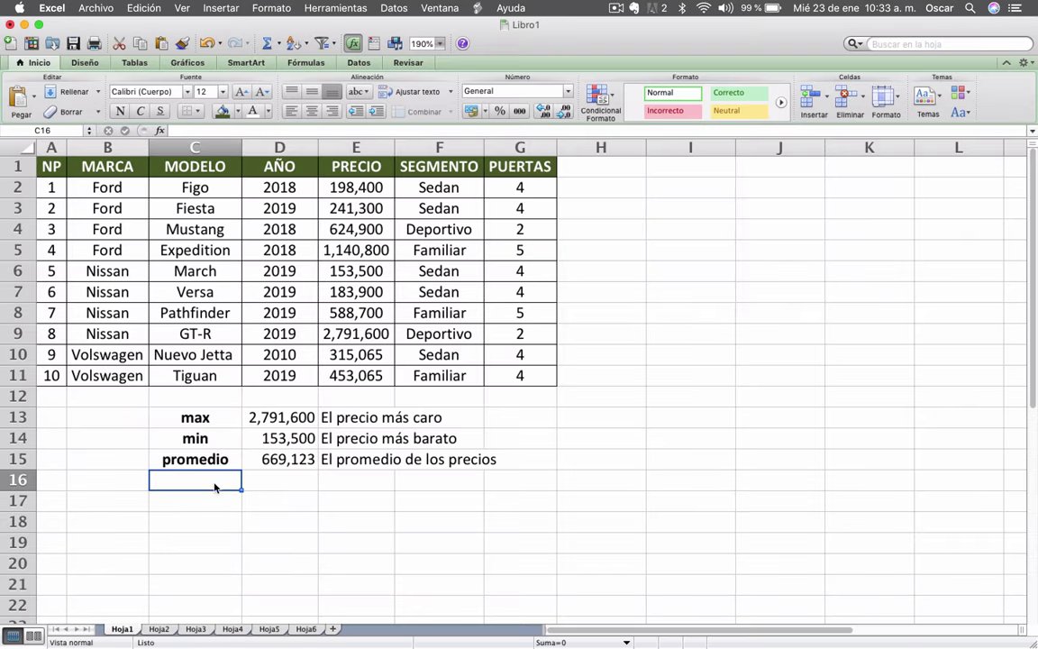
# Enter the label 'suma' in C16 and clear stray characters from E16.
pyautogui.write('sum')
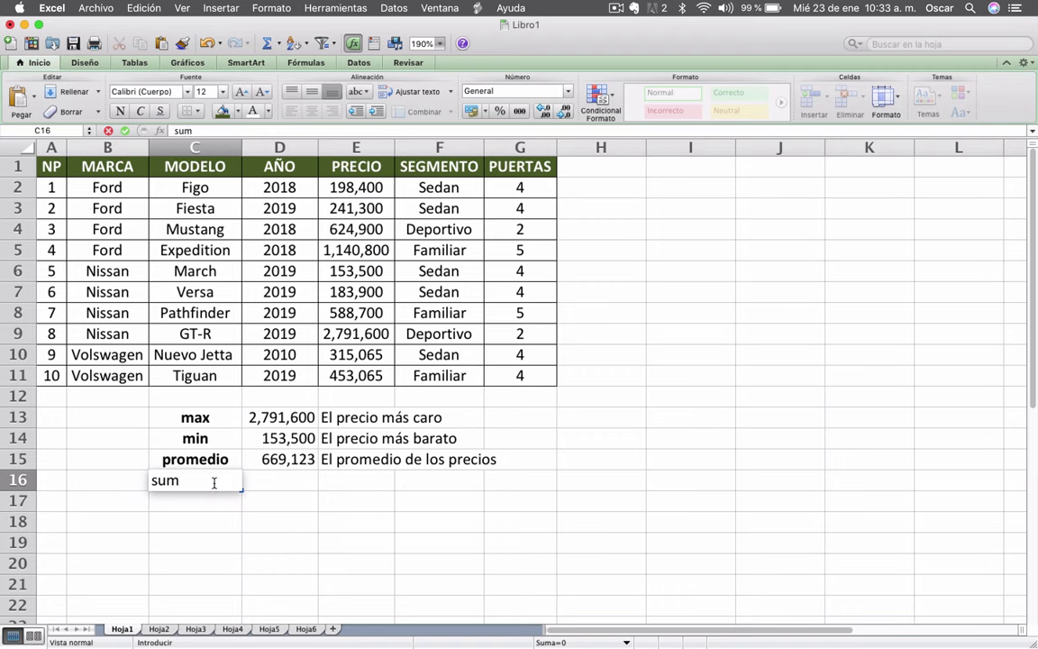
pyautogui.write('a')
pyautogui.press('Tab')
pyautogui.press('Tab')
pyautogui.press('Left')
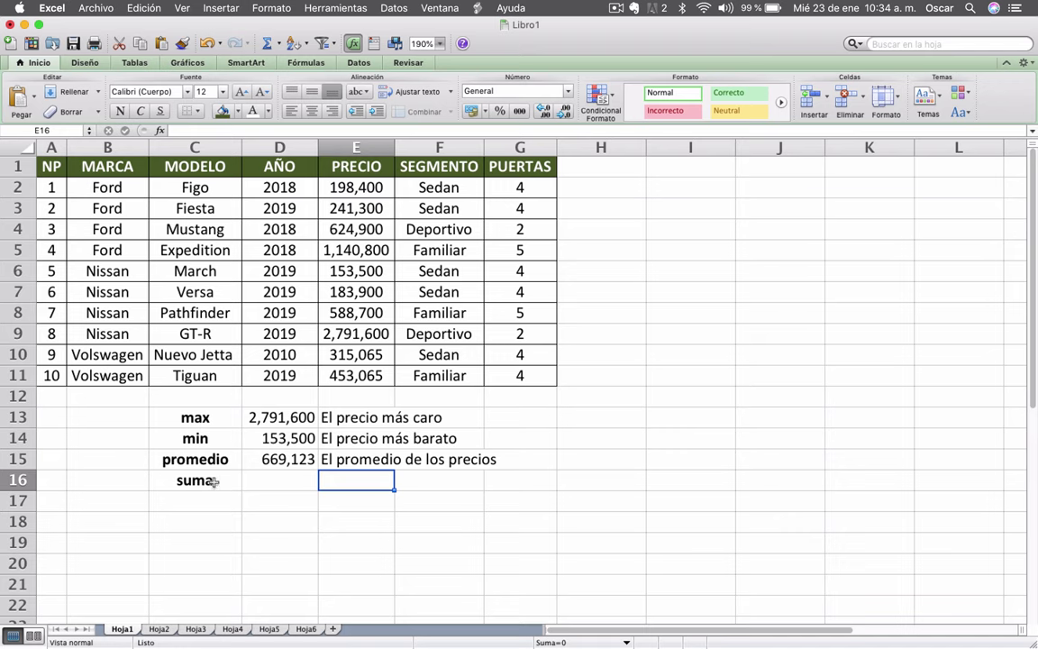
pyautogui.hotkey('alt', 'Down')
pyautogui.press('Escape')
pyautogui.write('¿?')
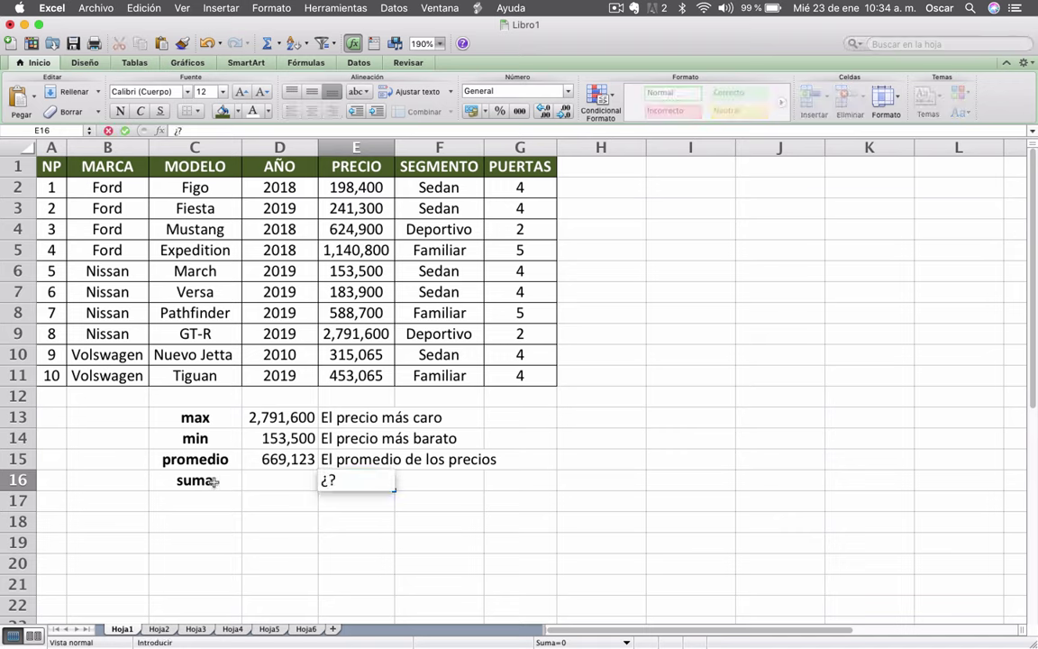
pyautogui.press('BackSpace')
pyautogui.press('BackSpace')
# Type the description 'La suma de los autos de Ford' into E16.
pyautogui.write('La ')
pyautogui.write('suma de lo')
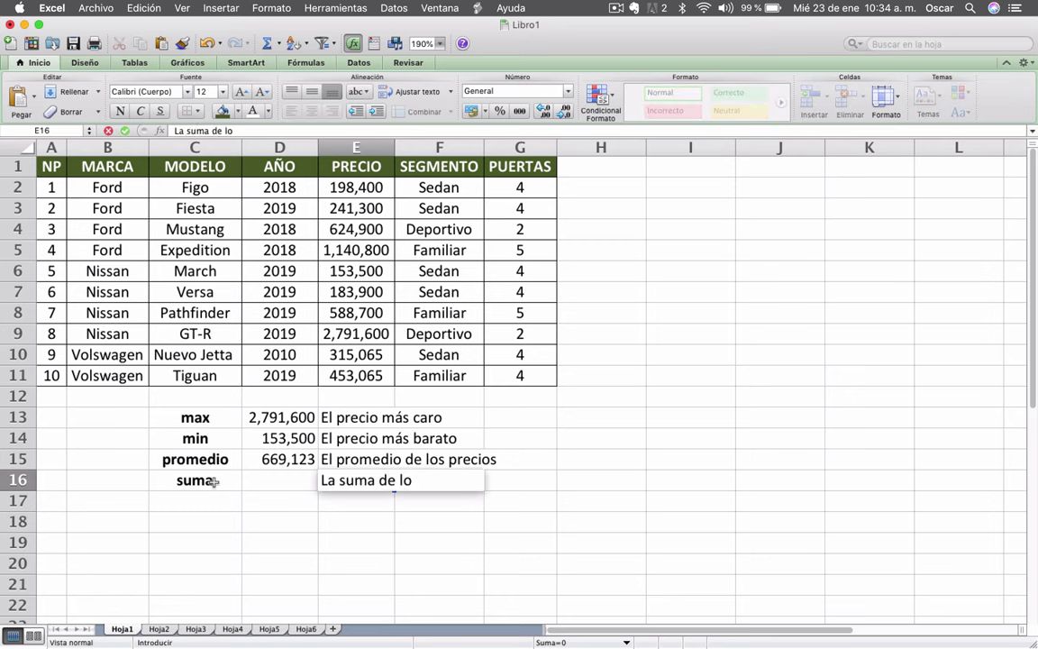
pyautogui.write('s autos d')
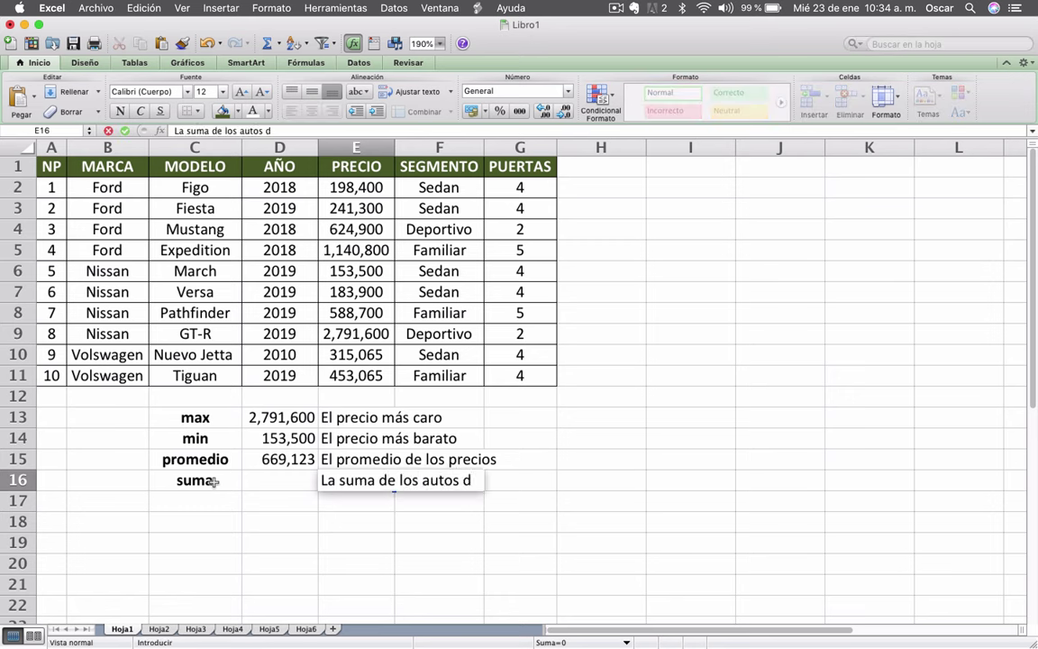
pyautogui.write('e Ford')
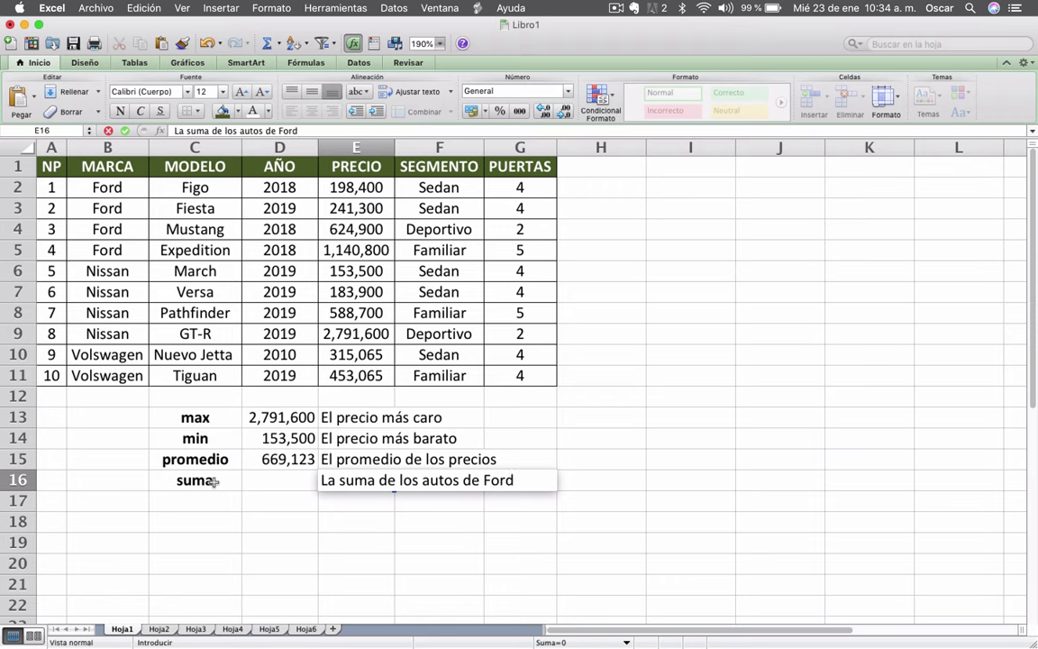
pyautogui.press('Return')
pyautogui.press('Up')
pyautogui.press('Left')
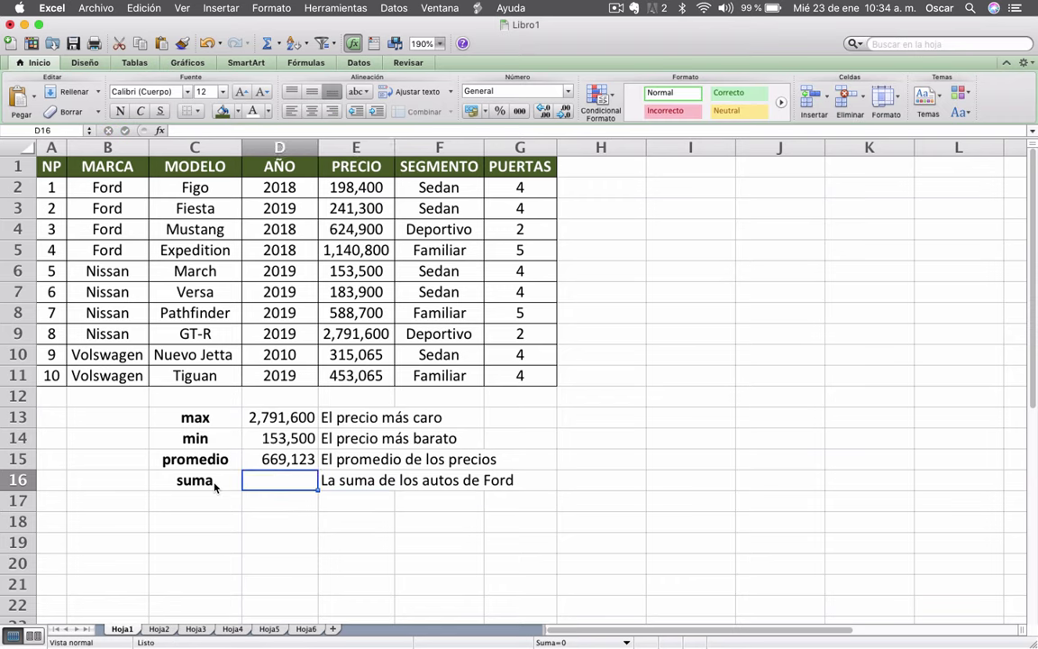
pyautogui.click(280, 50)
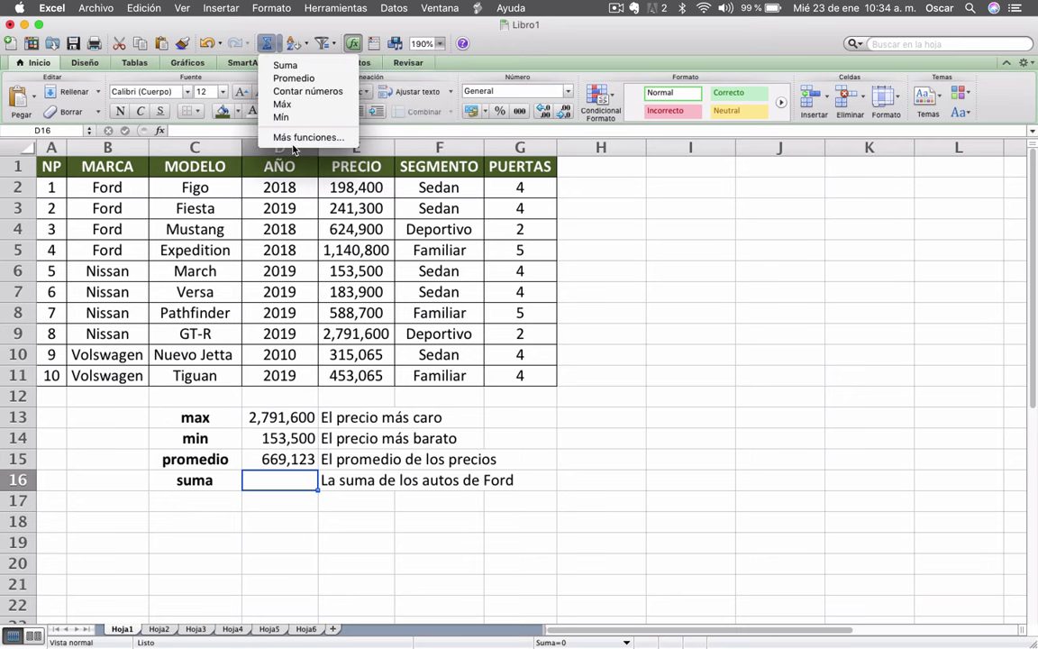
# Search for SUMA in the function finder and read its description.
pyautogui.click(307, 137)
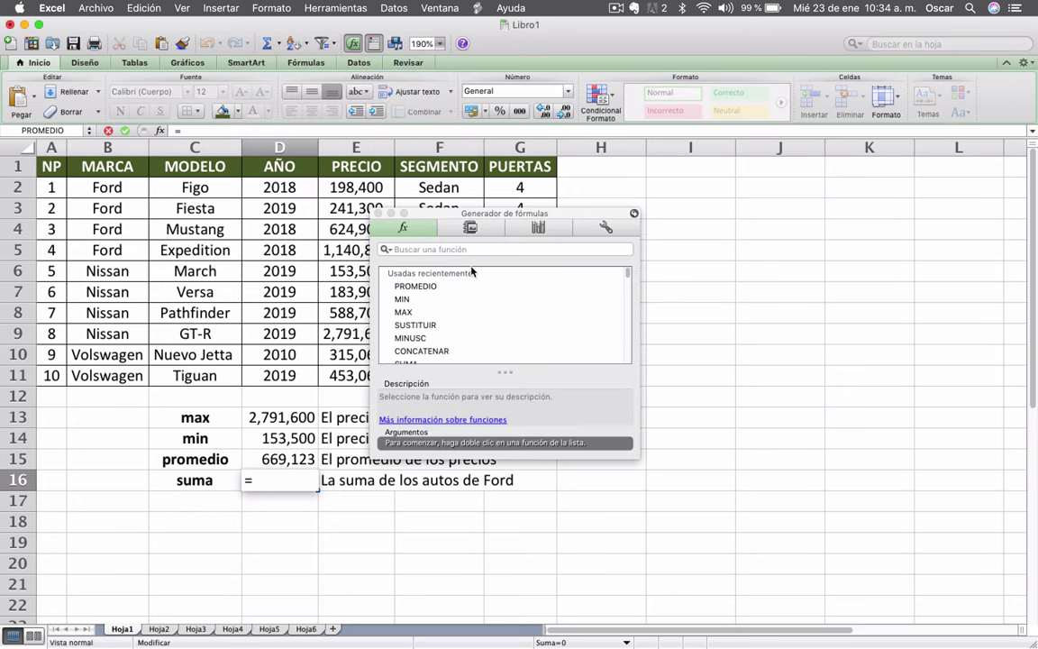
pyautogui.click(470, 249)
pyautogui.write('suma')
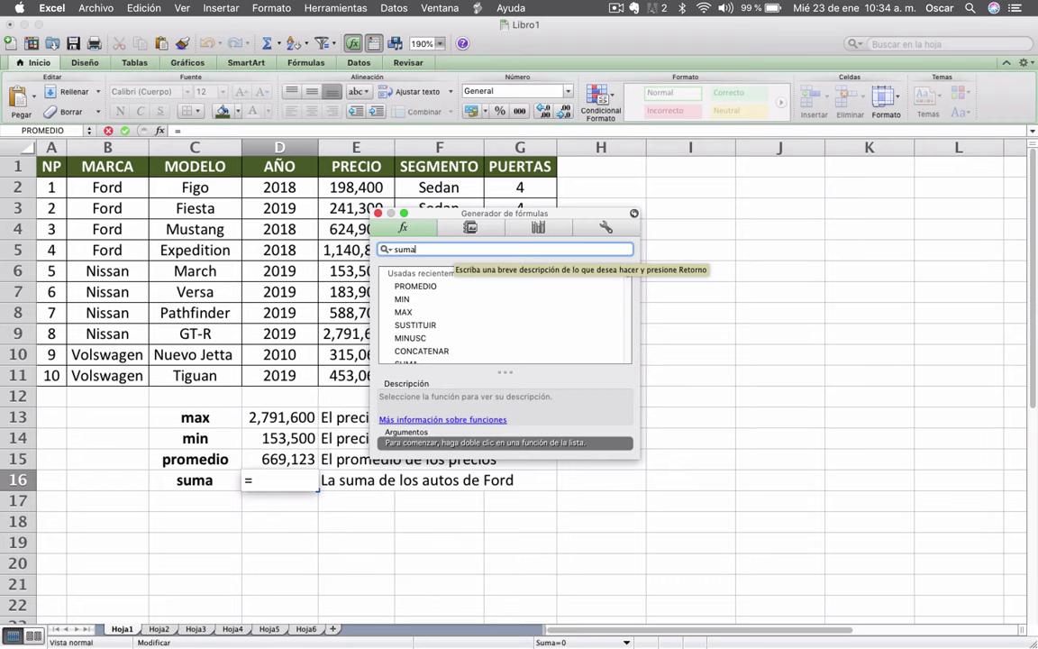
pyautogui.click(494, 287)
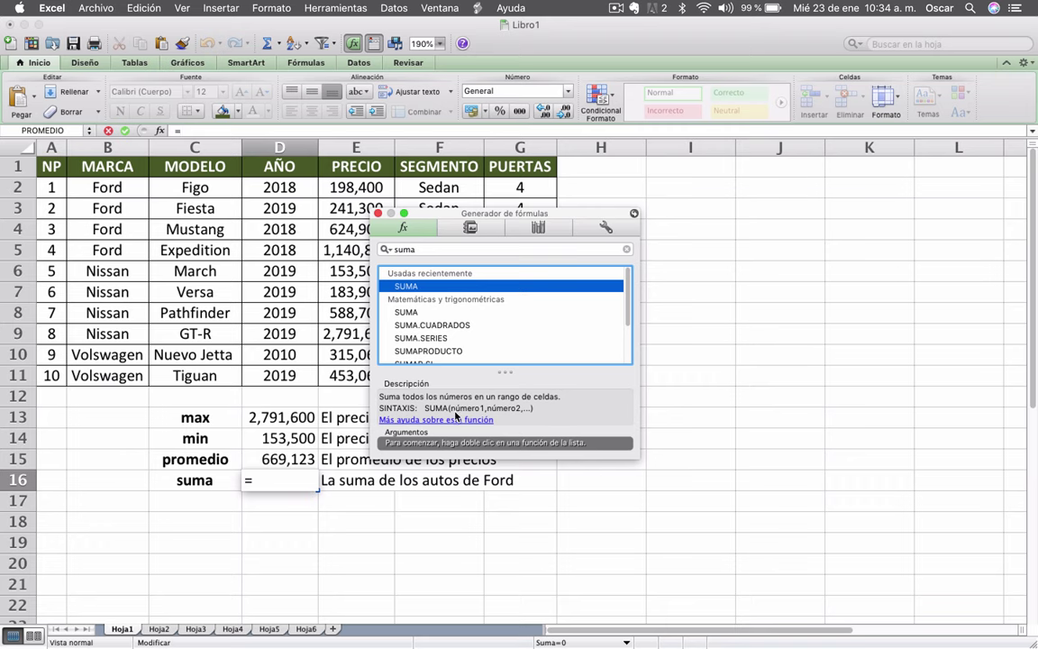
pyautogui.click(378, 214)
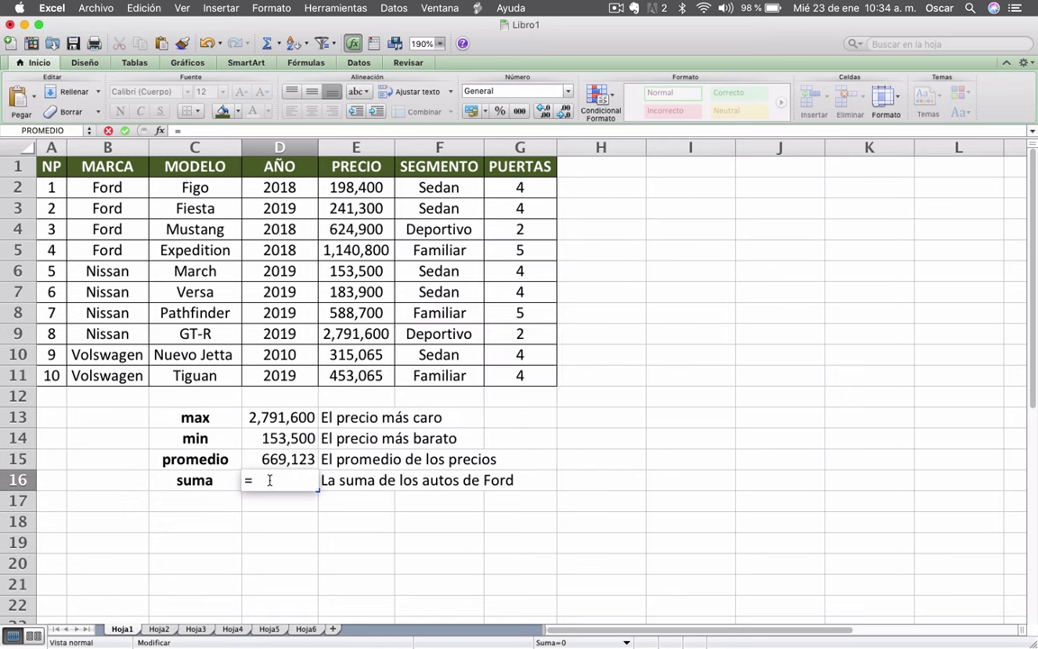
# Enter =SUMA(E2:E5) in D16 to total the Ford prices, giving 2,205,400.
pyautogui.write('SUMA(')
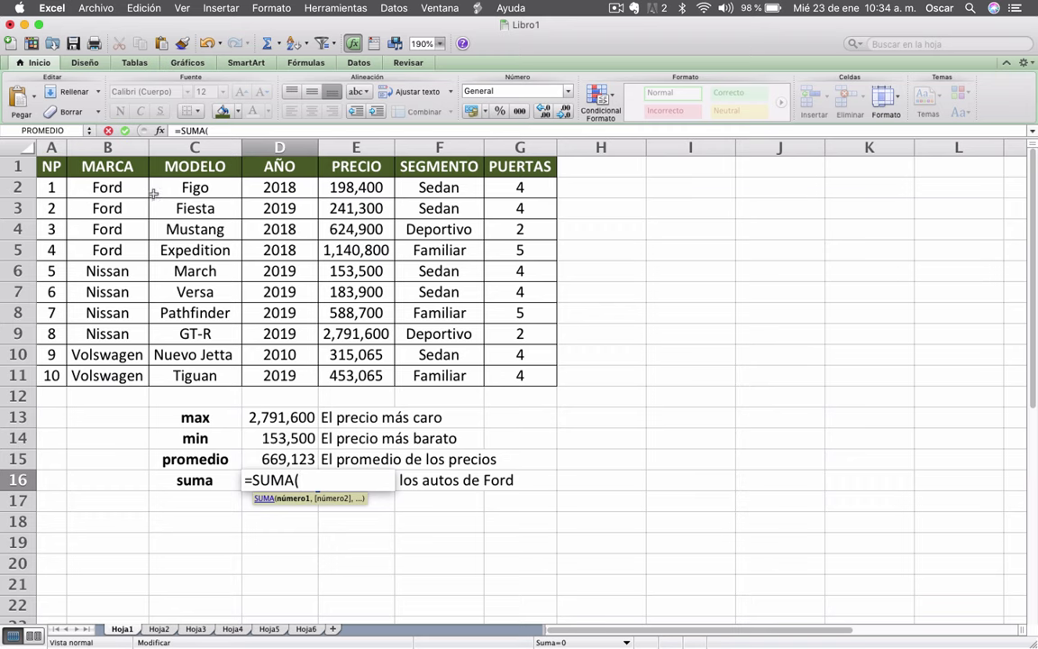
pyautogui.click(362, 188)
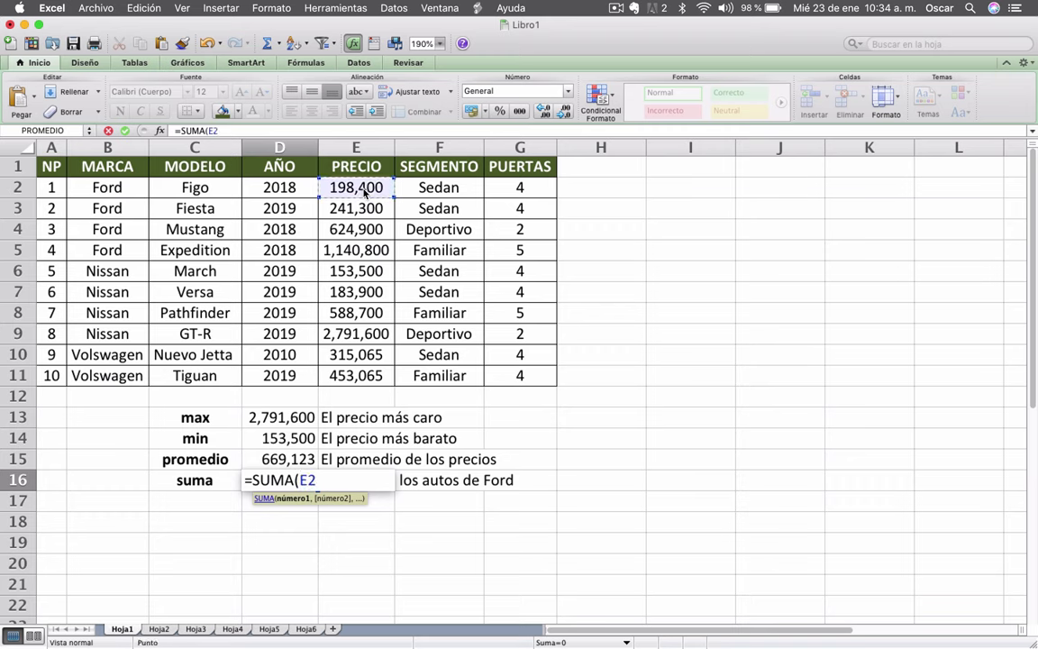
pyautogui.moveTo(363, 189); pyautogui.dragTo(362, 187)
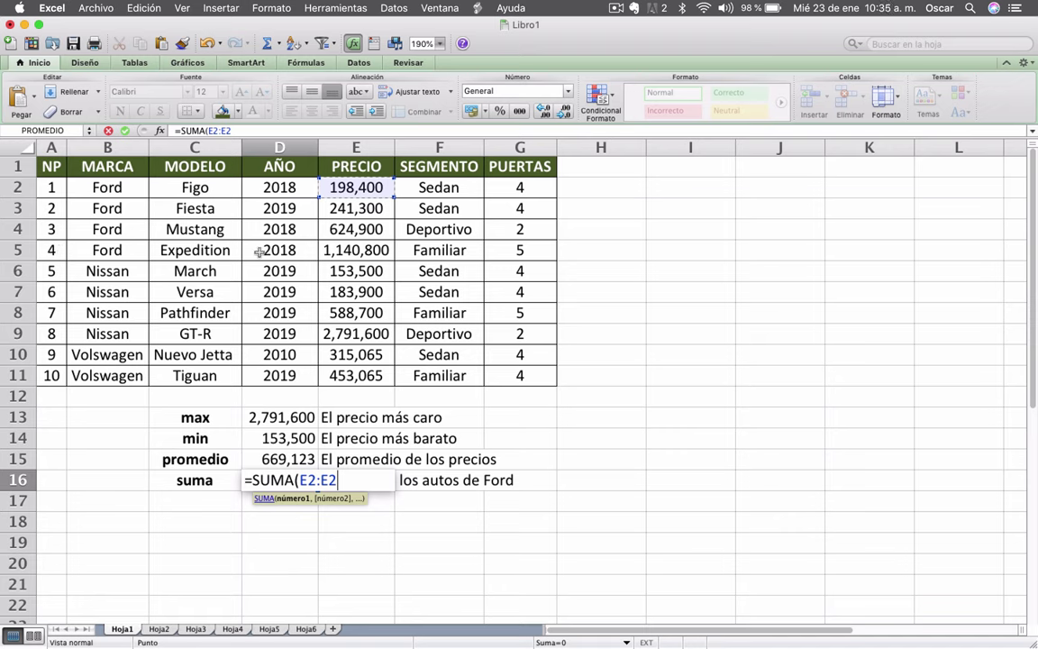
pyautogui.click(354, 250)
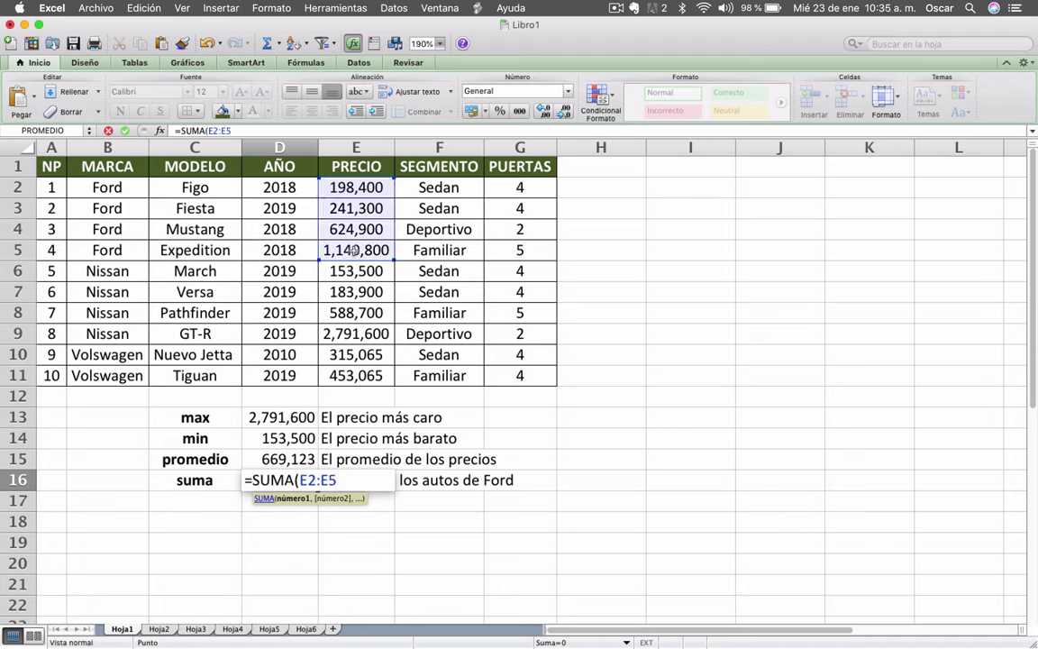
pyautogui.write(')')
pyautogui.press('Return')
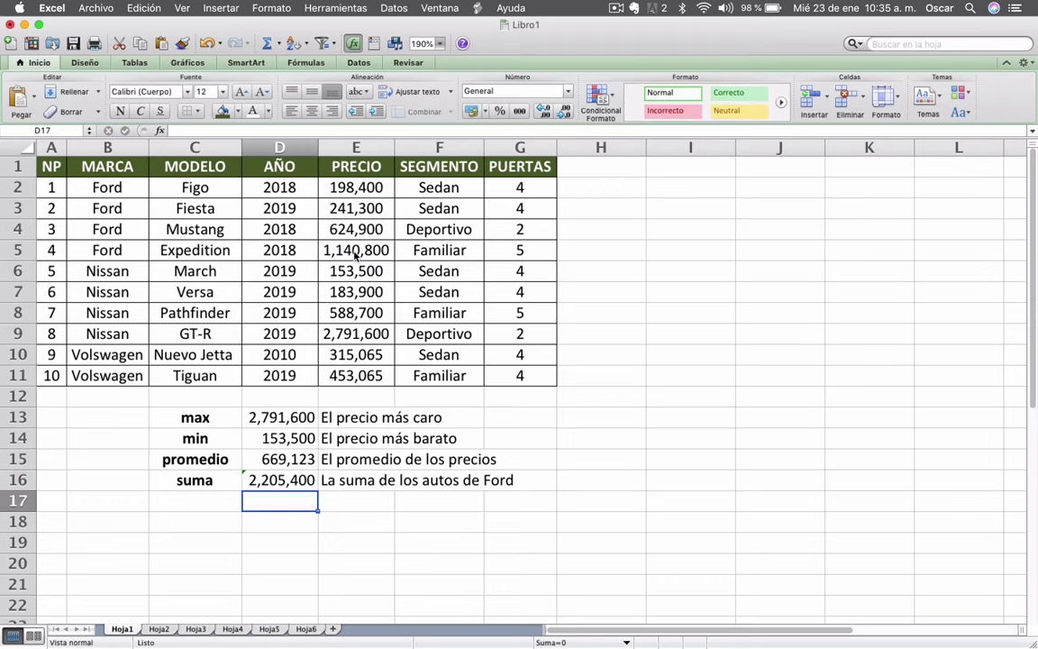
pyautogui.click(360, 482)
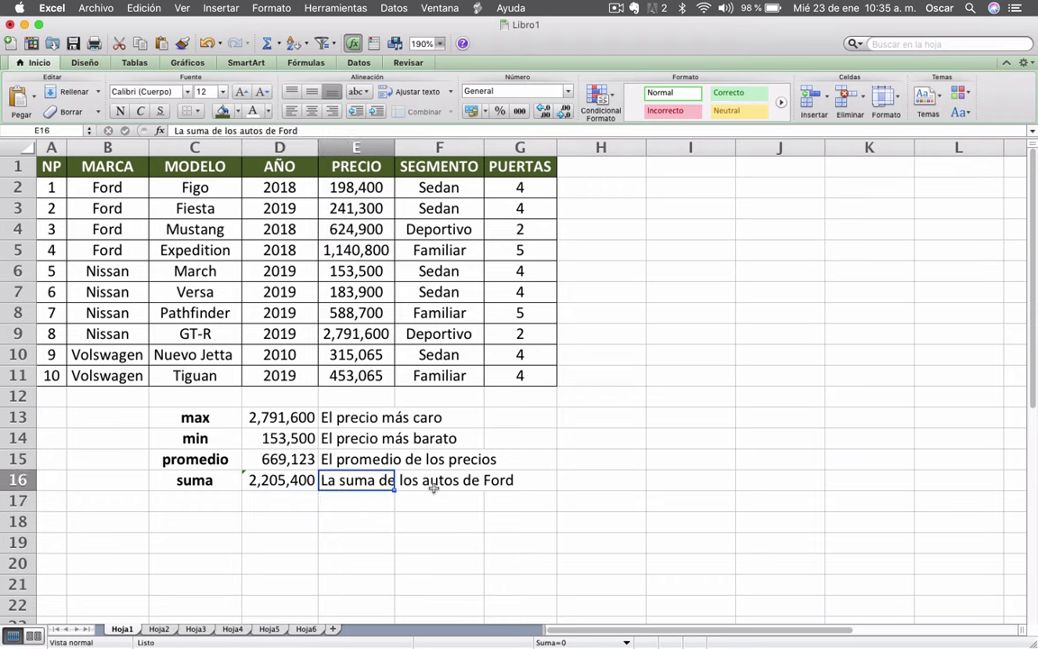
pyautogui.click(277, 480)
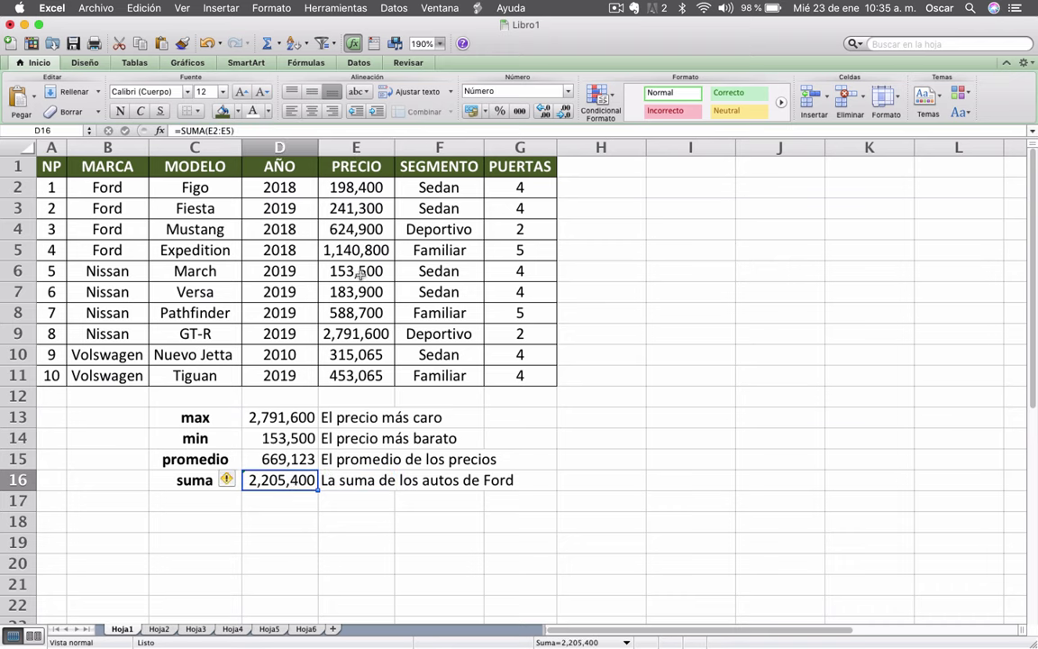
pyautogui.moveTo(345, 188); pyautogui.dragTo(344, 255)
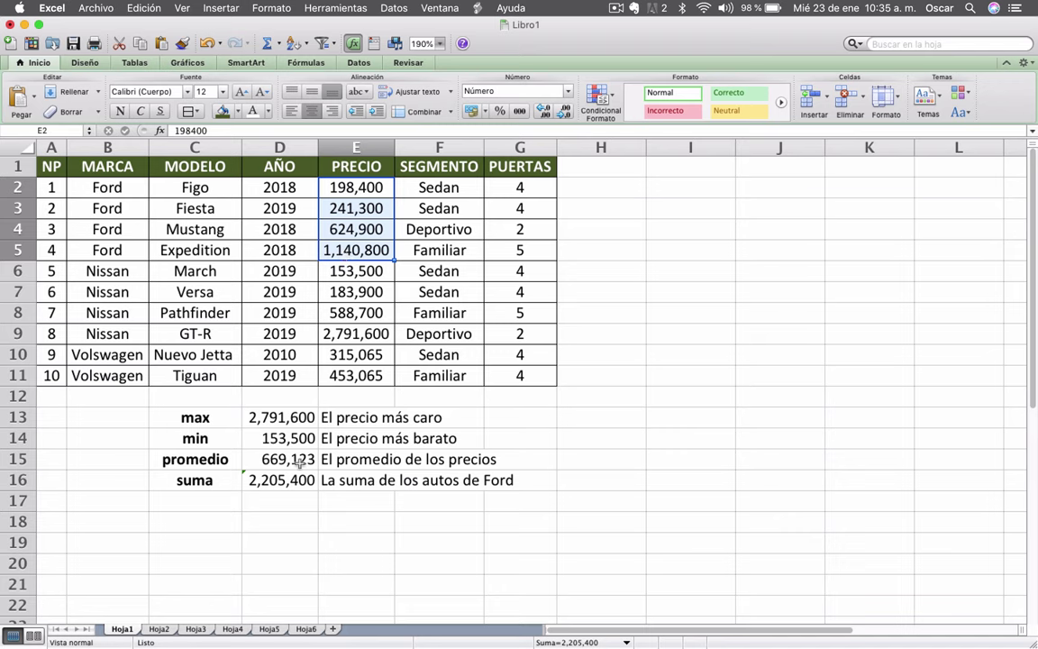
pyautogui.click(347, 292)
pyautogui.moveTo(347, 186); pyautogui.dragTo(347, 251)
pyautogui.click(628, 642)
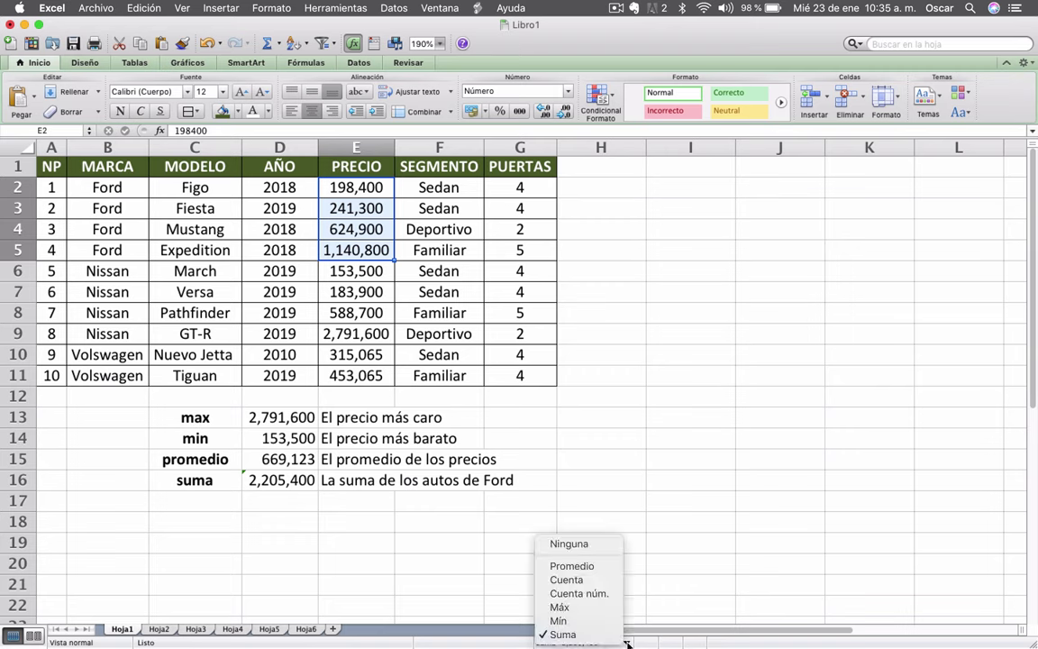
pyautogui.click(582, 621)
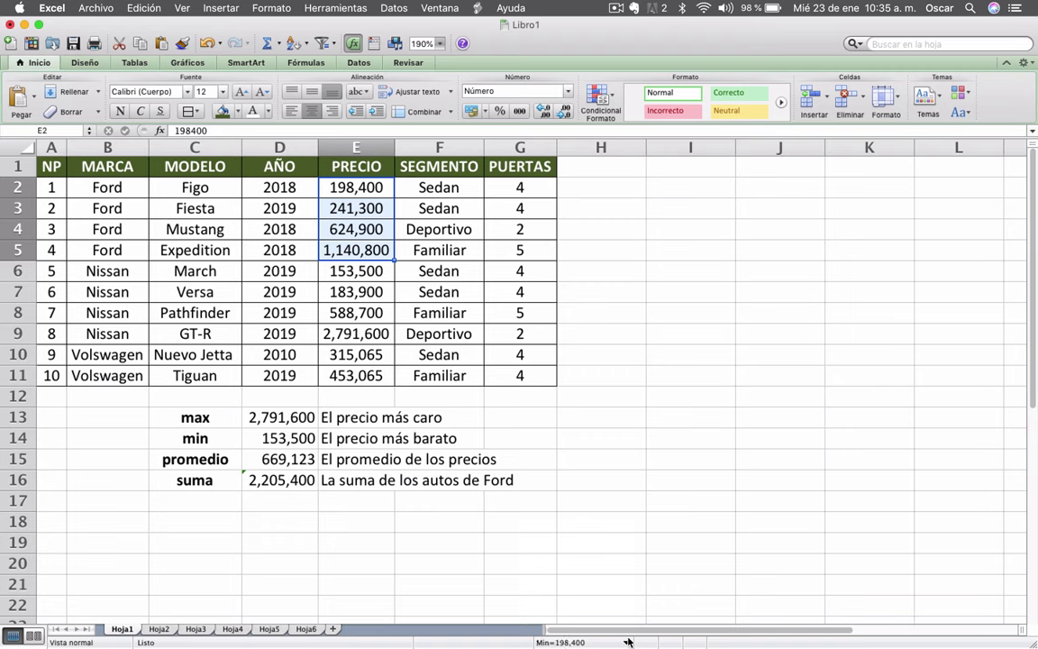
pyautogui.click(599, 641)
pyautogui.click(586, 610)
pyautogui.click(626, 643)
pyautogui.click(590, 591)
pyautogui.click(628, 642)
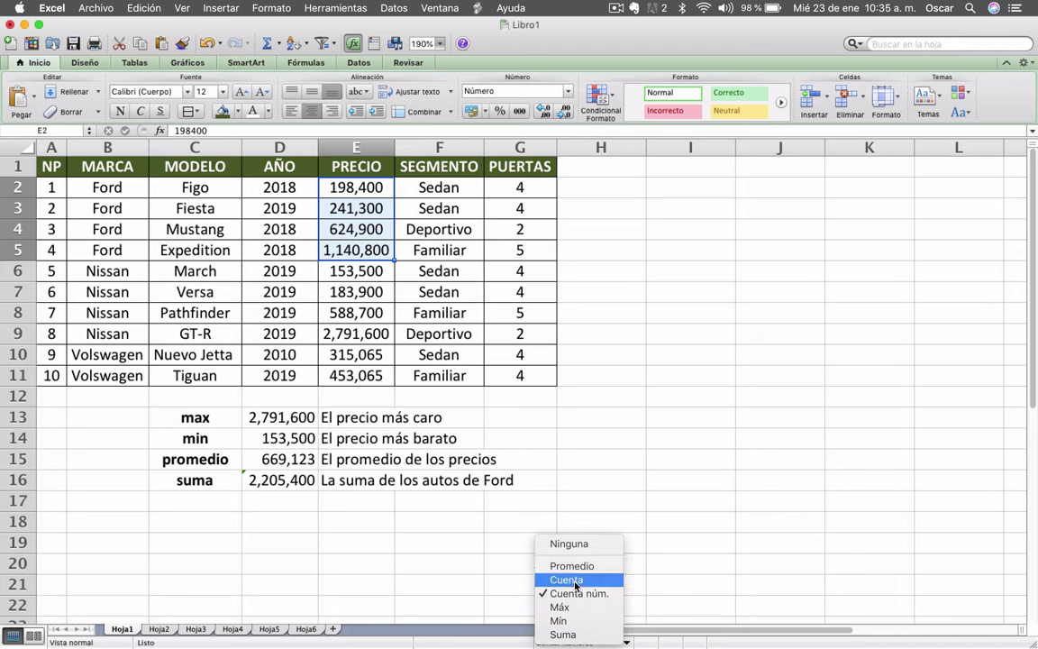
pyautogui.click(575, 582)
pyautogui.click(625, 642)
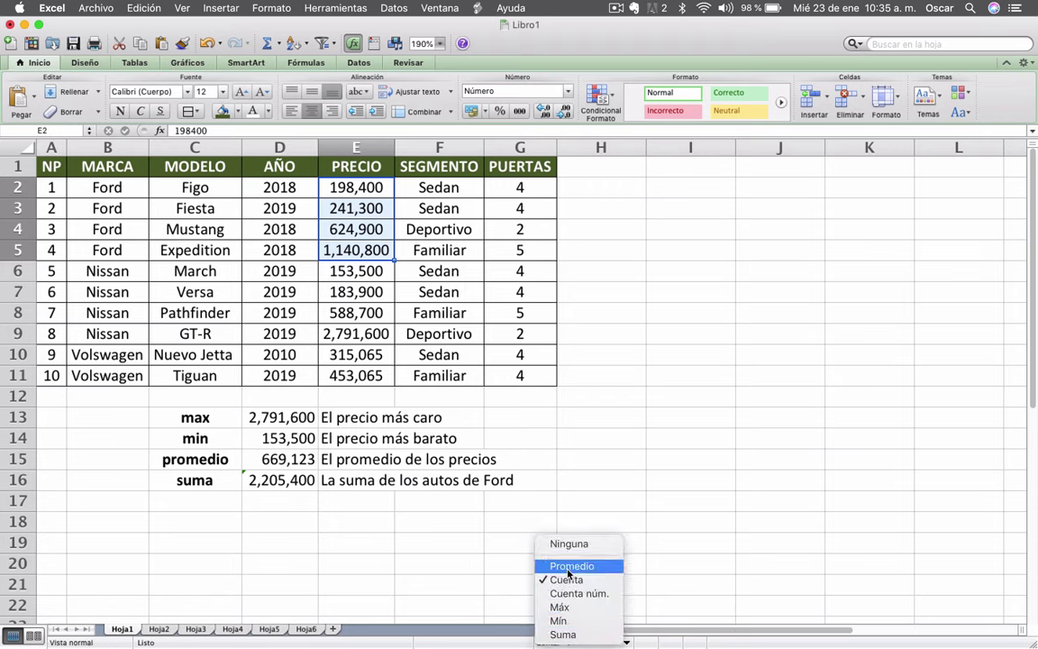
pyautogui.click(581, 566)
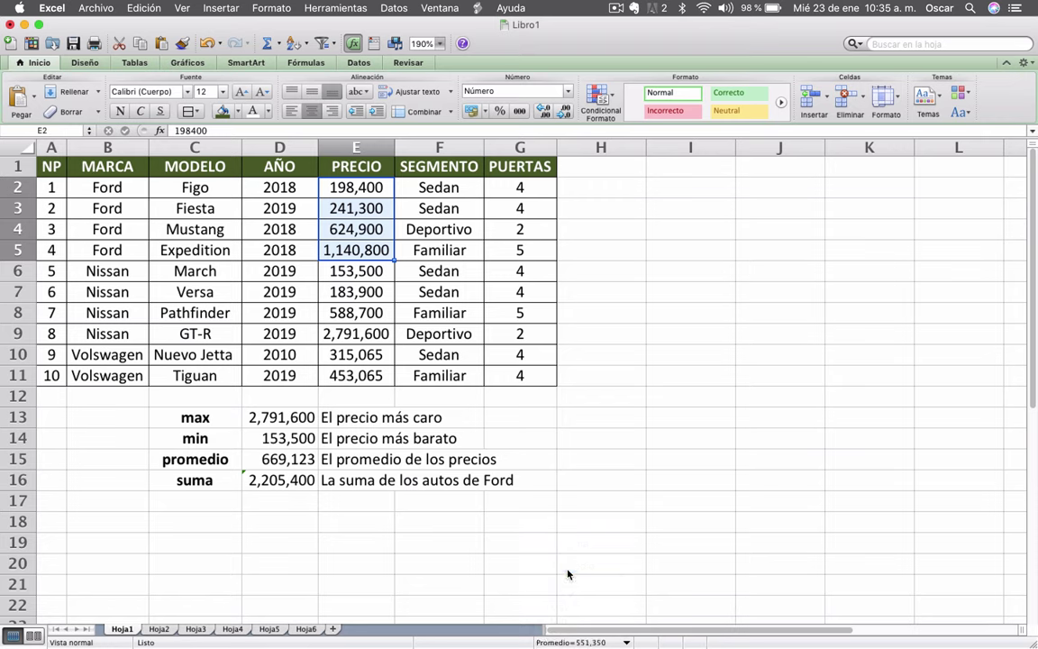
pyautogui.click(625, 643)
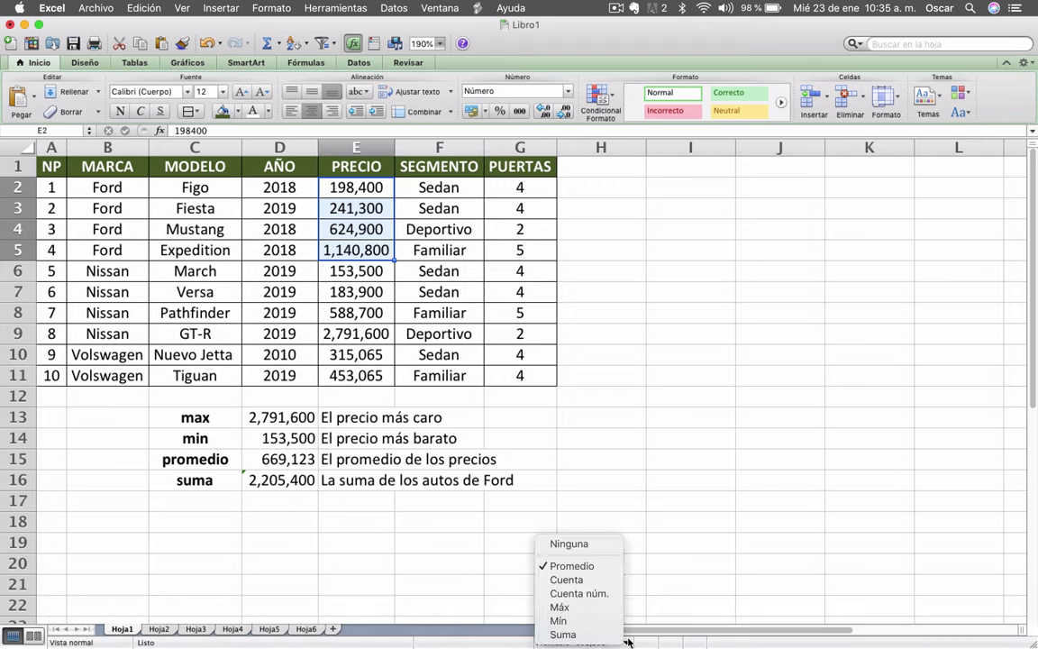
pyautogui.click(564, 635)
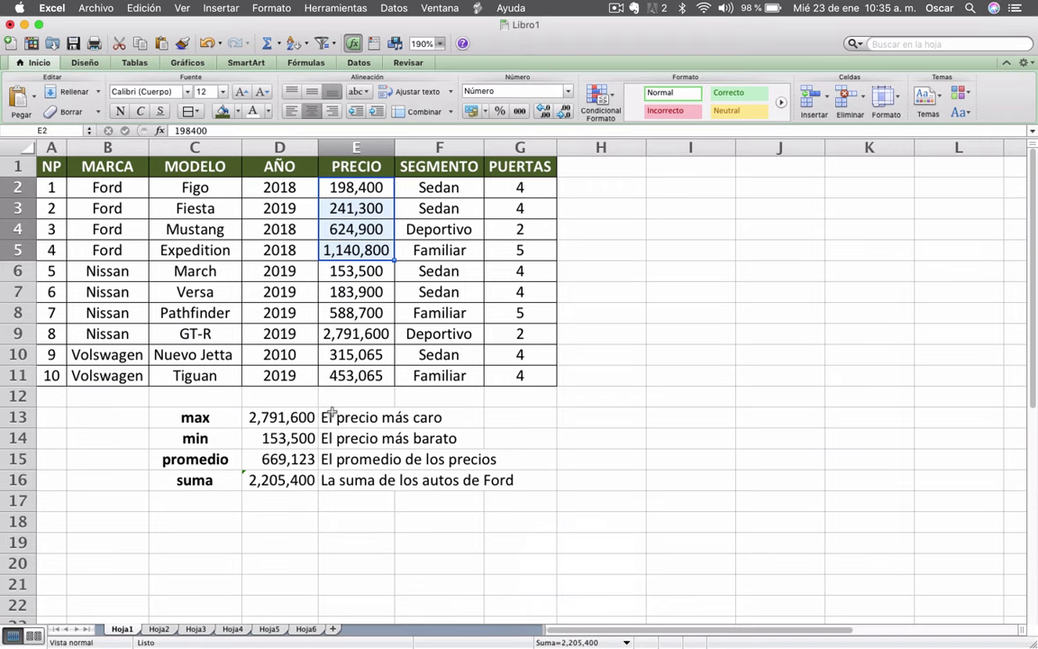
pyautogui.click(217, 497)
pyautogui.scroll(-2, 216, 498)
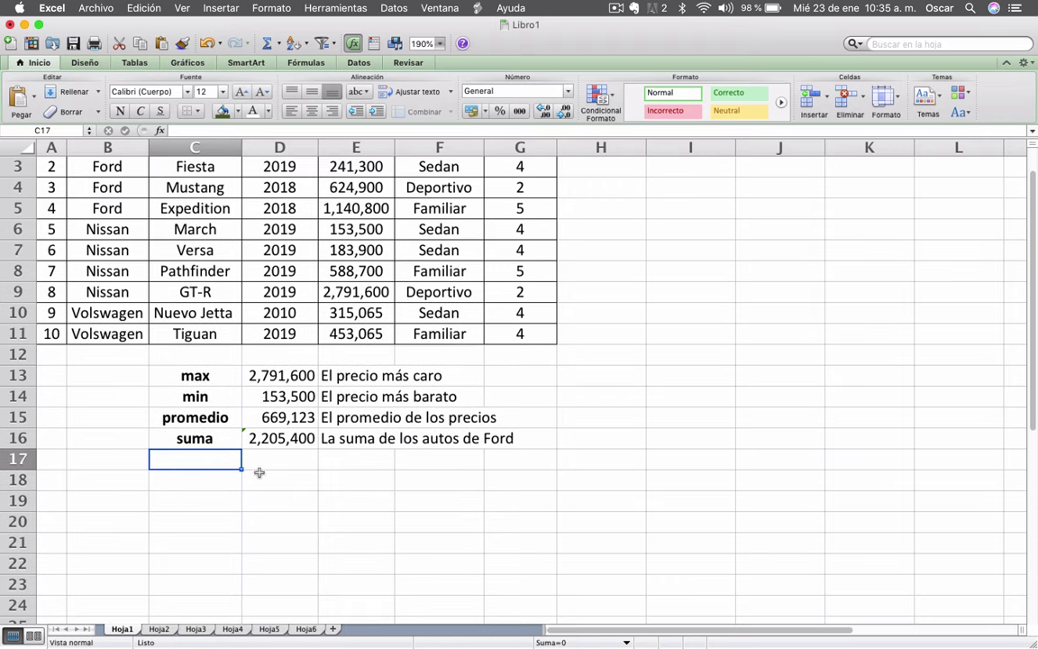
pyautogui.scroll(2, 278, 484)
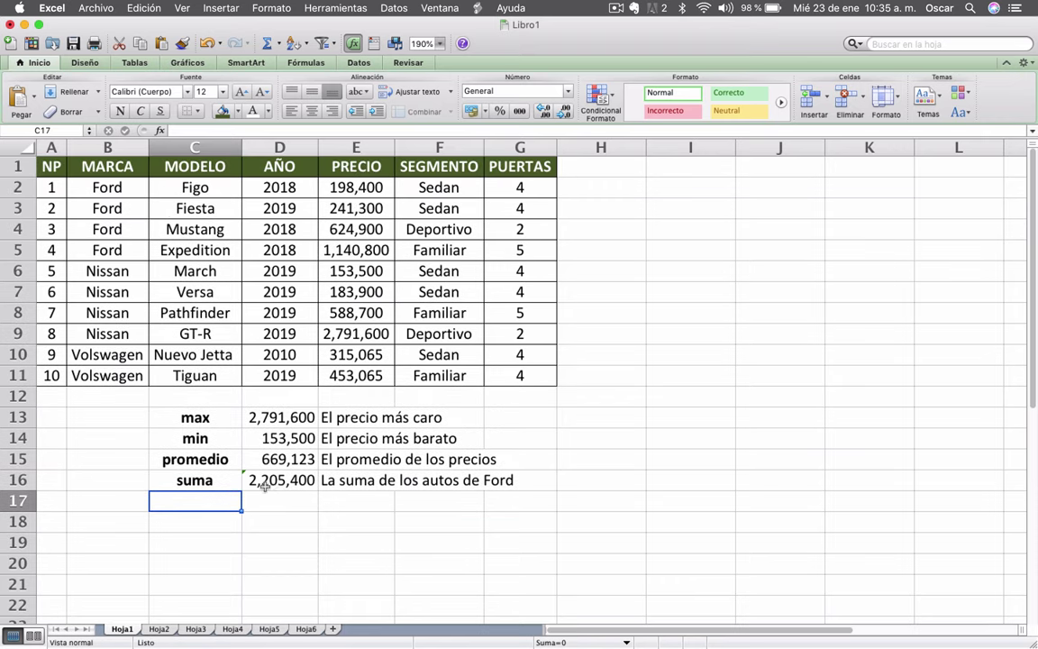
pyautogui.hotkey('ctrl', 'Up')
pyautogui.click(202, 466)
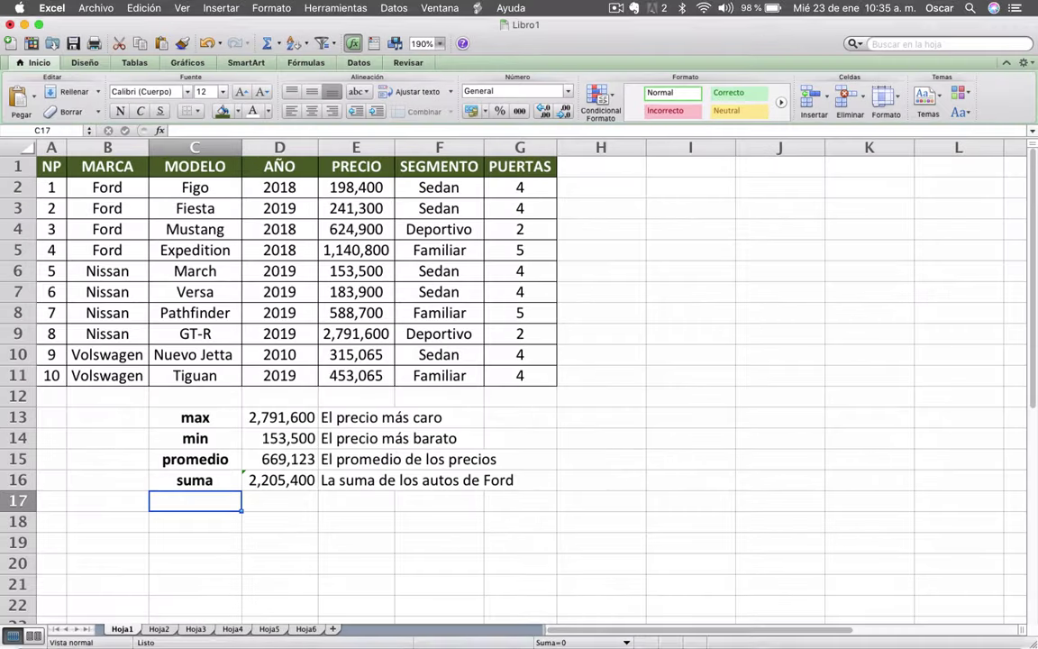
pyautogui.press('super+Tab')
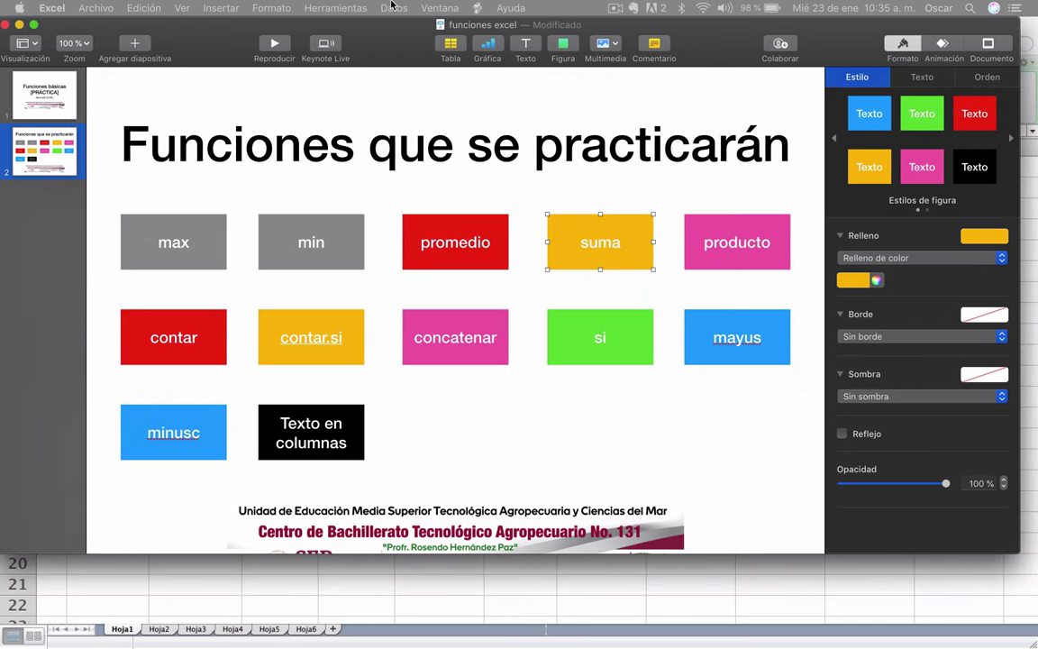
pyautogui.click(782, 231)
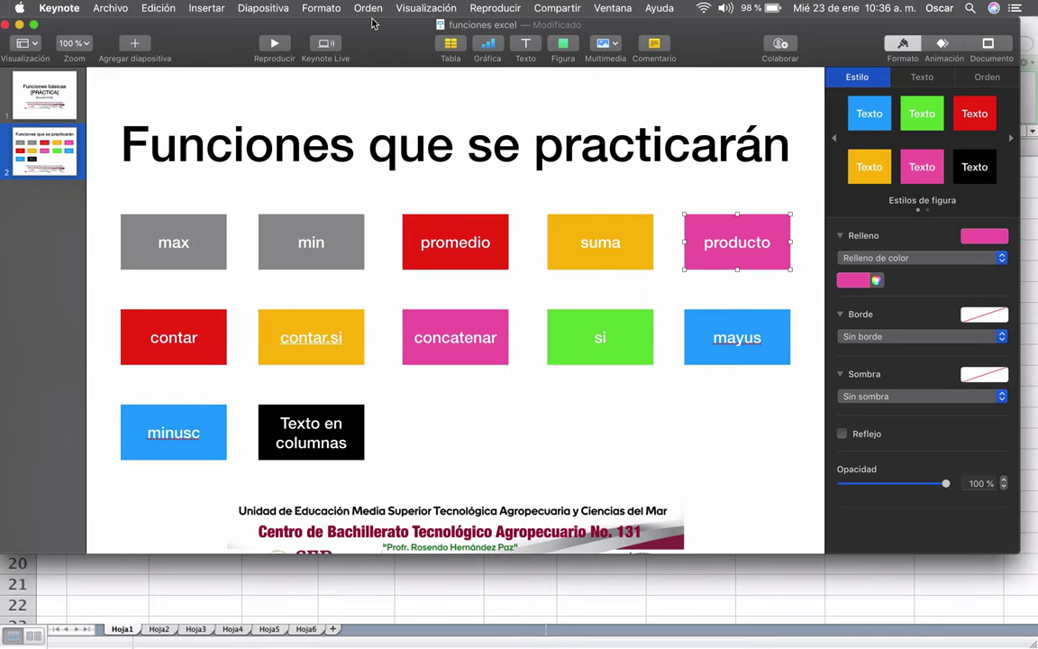
pyautogui.hotkey('ctrl', 'Right')
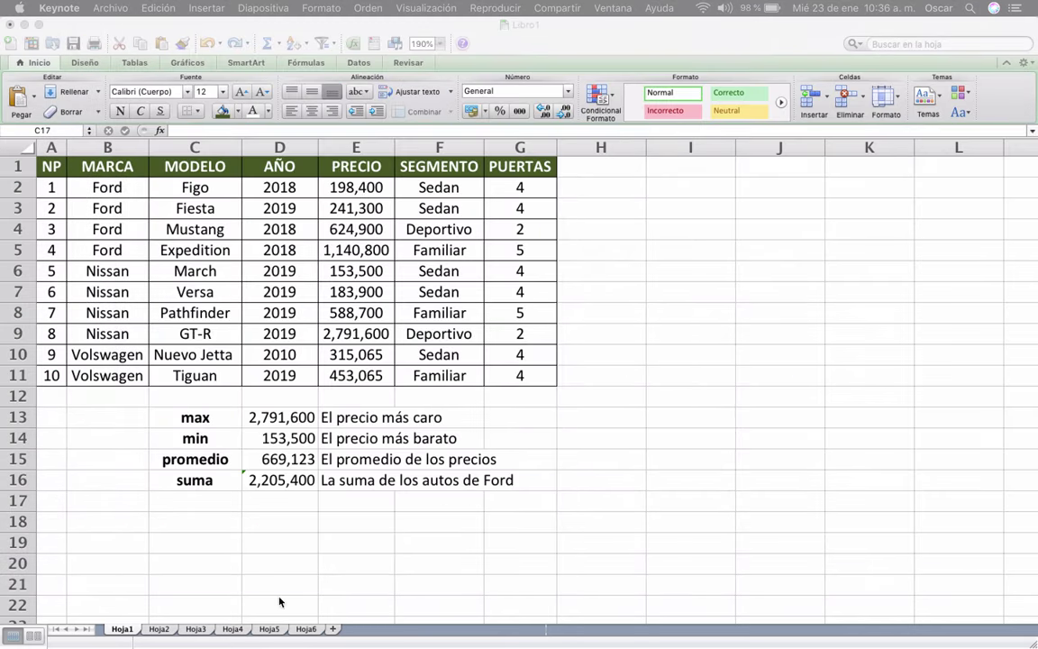
# Enter the label 'producto' in C17.
pyautogui.click(202, 511)
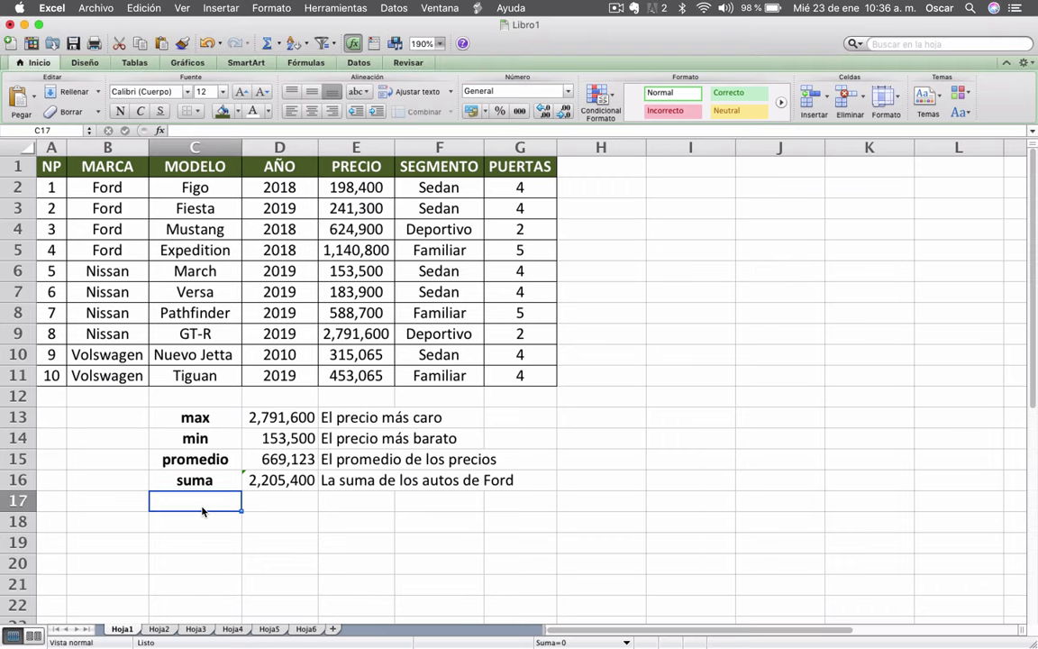
pyautogui.write('PRO')
pyautogui.press('BackSpace')
pyautogui.press('BackSpace')
pyautogui.press('BackSpace')
pyautogui.write('pr')
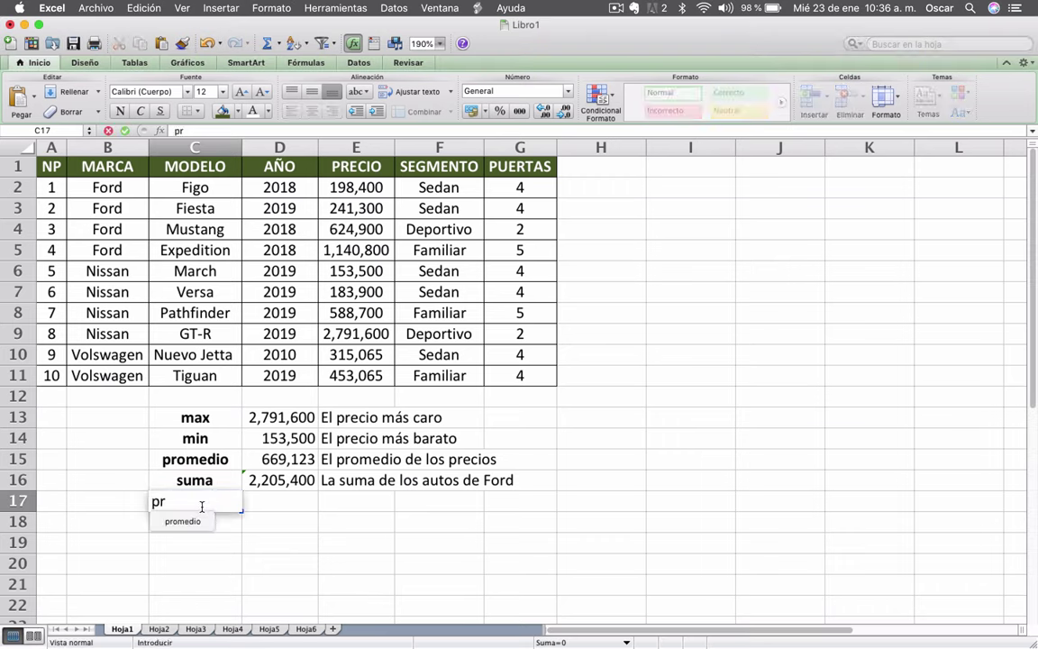
pyautogui.write('oducto')
pyautogui.press('Return')
# Type 'El total a pagar de la compra de 10 Nissan GT-R' as the row 17 description.
pyautogui.click(202, 508)
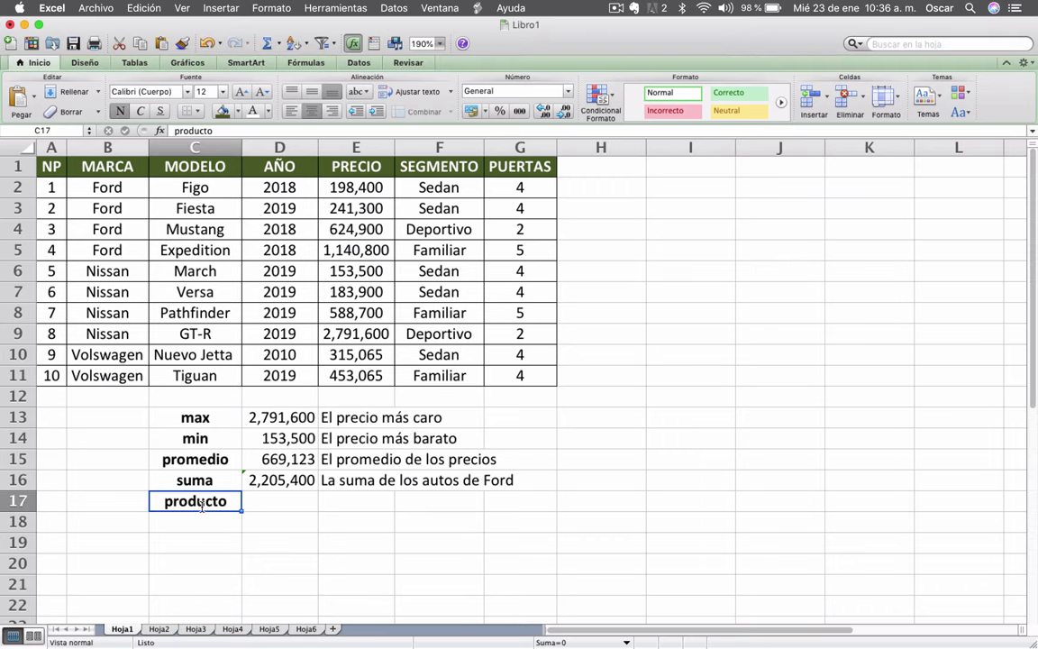
pyautogui.press('Right')
pyautogui.press('Right')
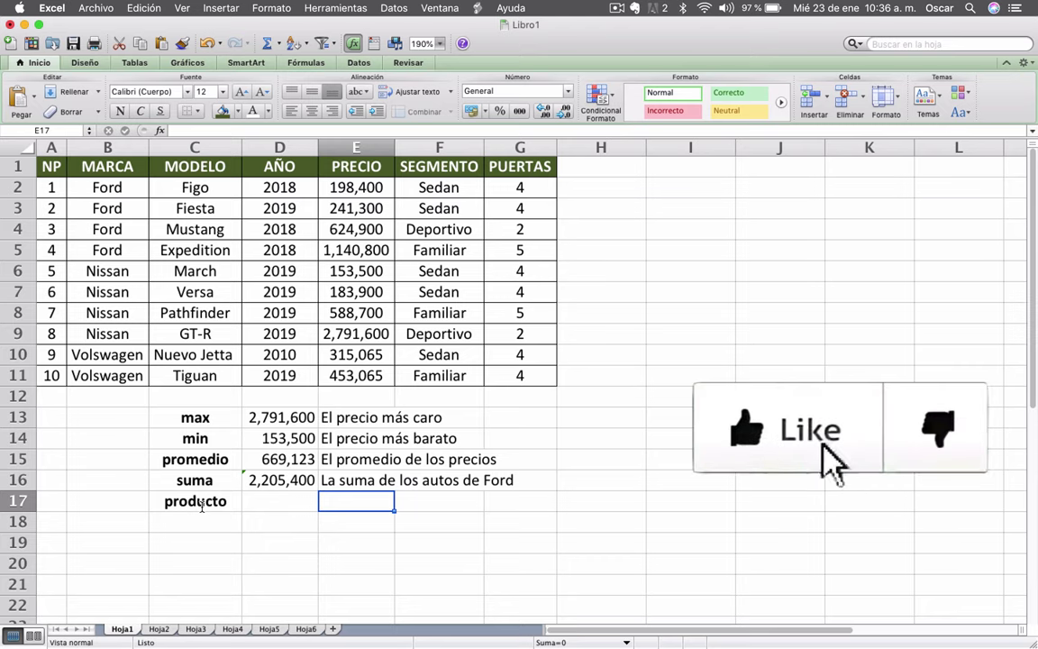
pyautogui.write('El to')
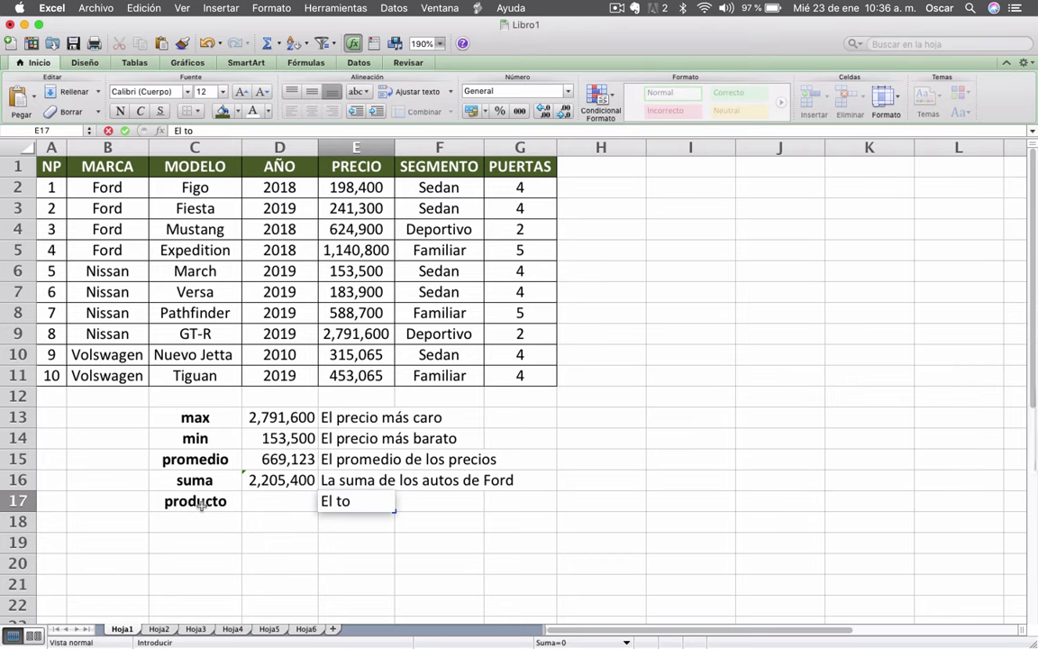
pyautogui.write('tal a pag')
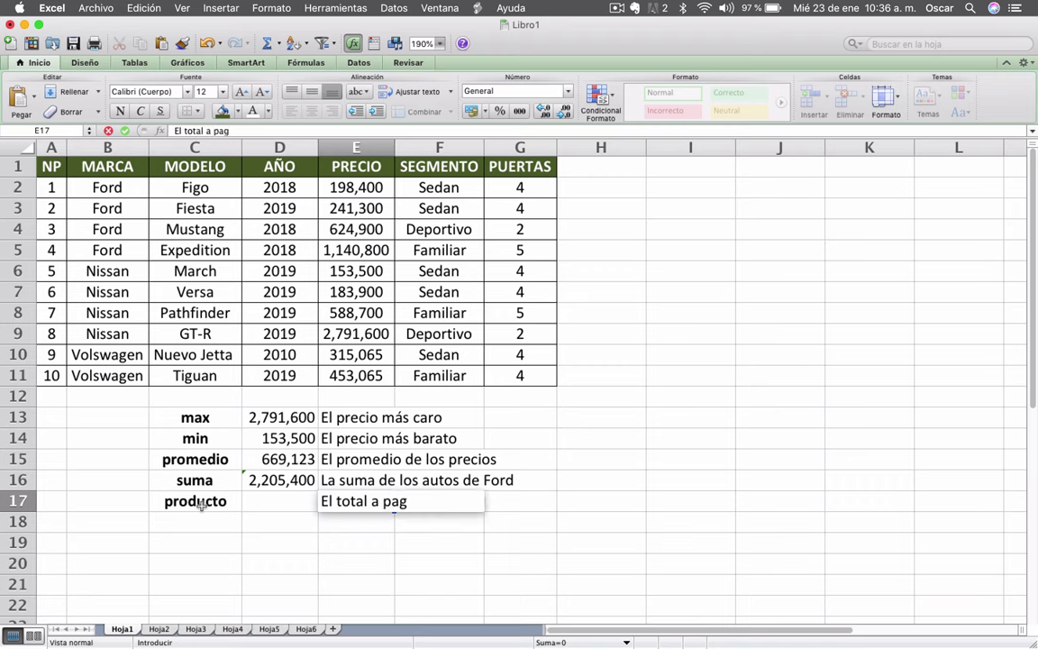
pyautogui.write('ar de la compra')
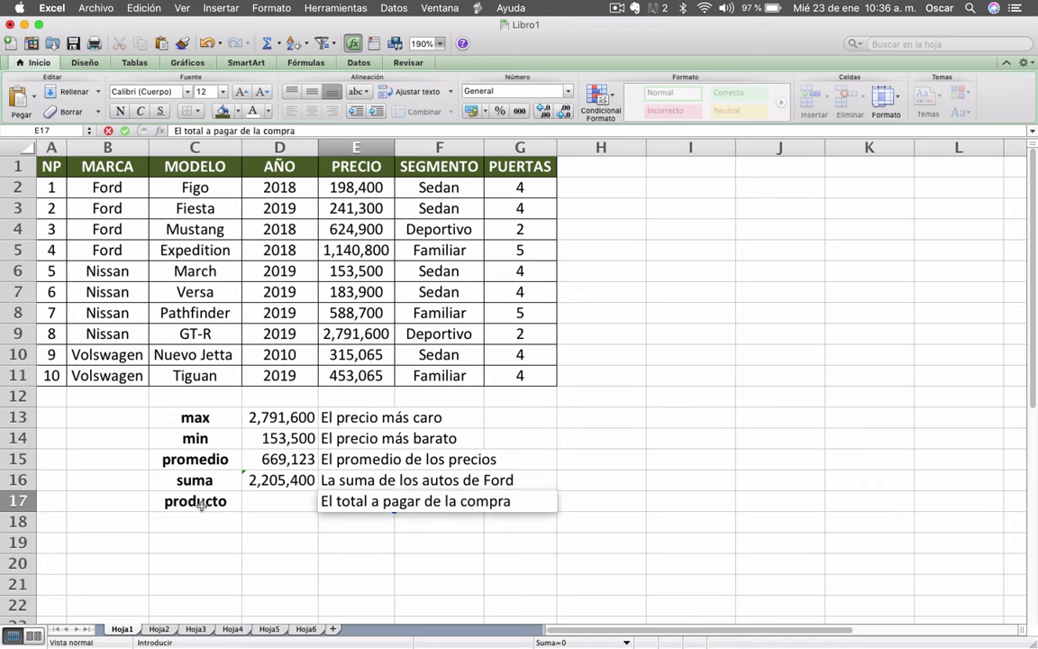
pyautogui.write(' de 10 Nissan')
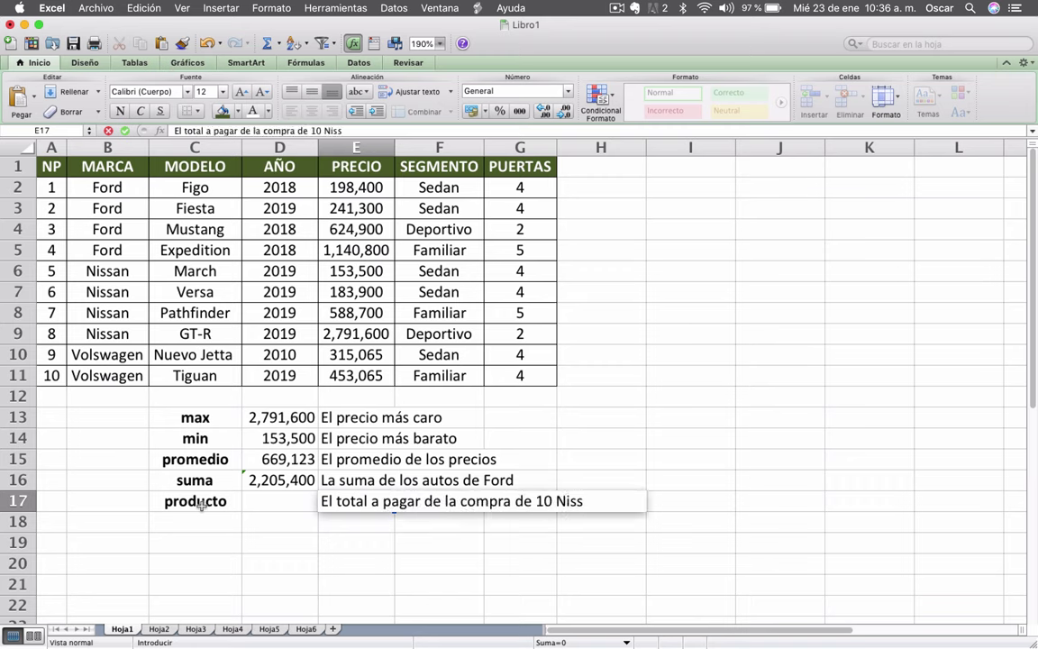
pyautogui.write(' GT-R')
pyautogui.press('Return')
pyautogui.press('Up')
pyautogui.press('Left')
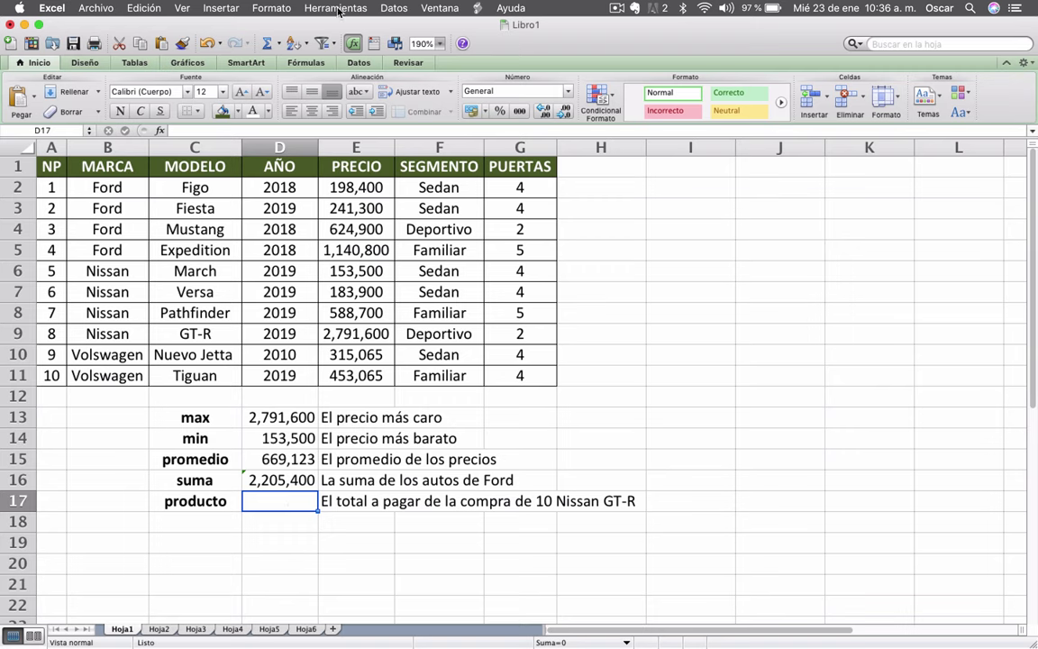
# Search 'producto' in the function finder, read PRODUCTO's description, then cancel, leaving D17 empty.
pyautogui.click(270, 43)
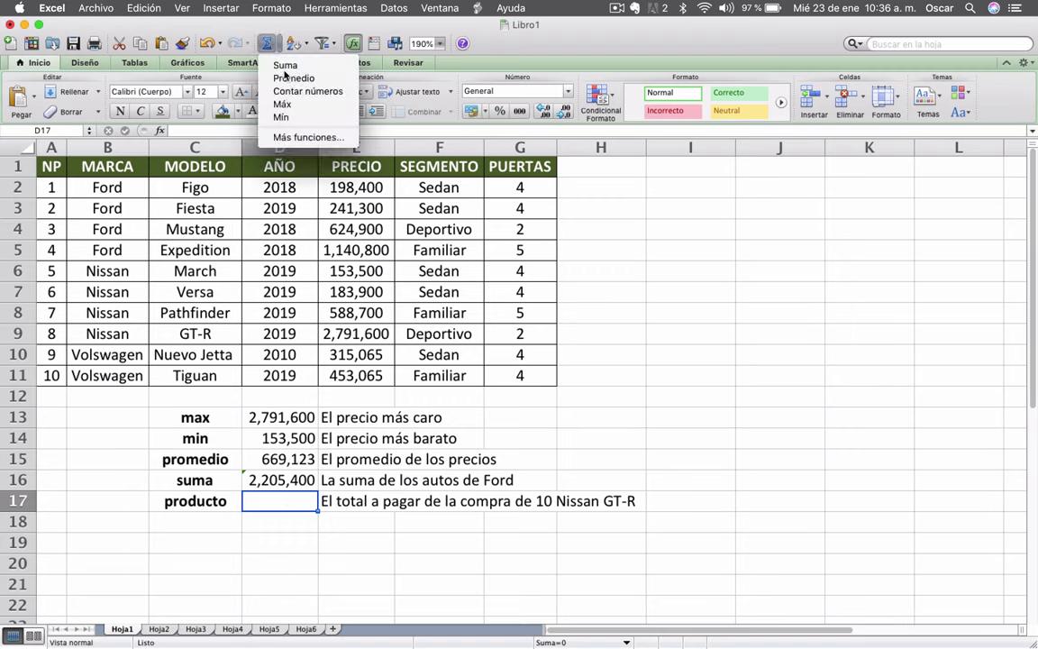
pyautogui.click(281, 137)
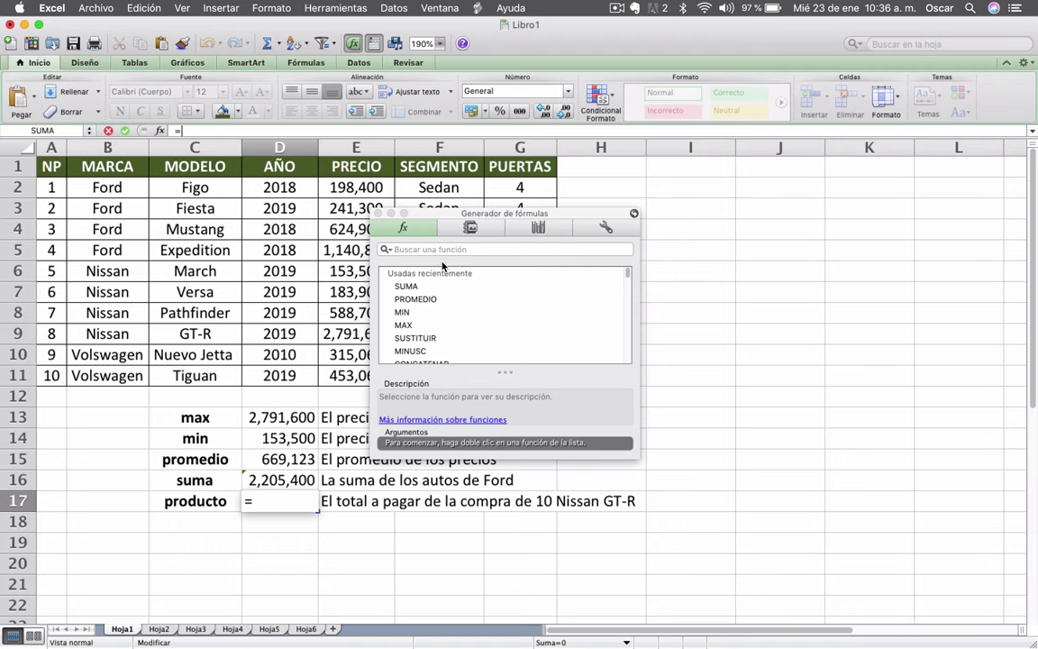
pyautogui.click(442, 251)
pyautogui.write('dd')
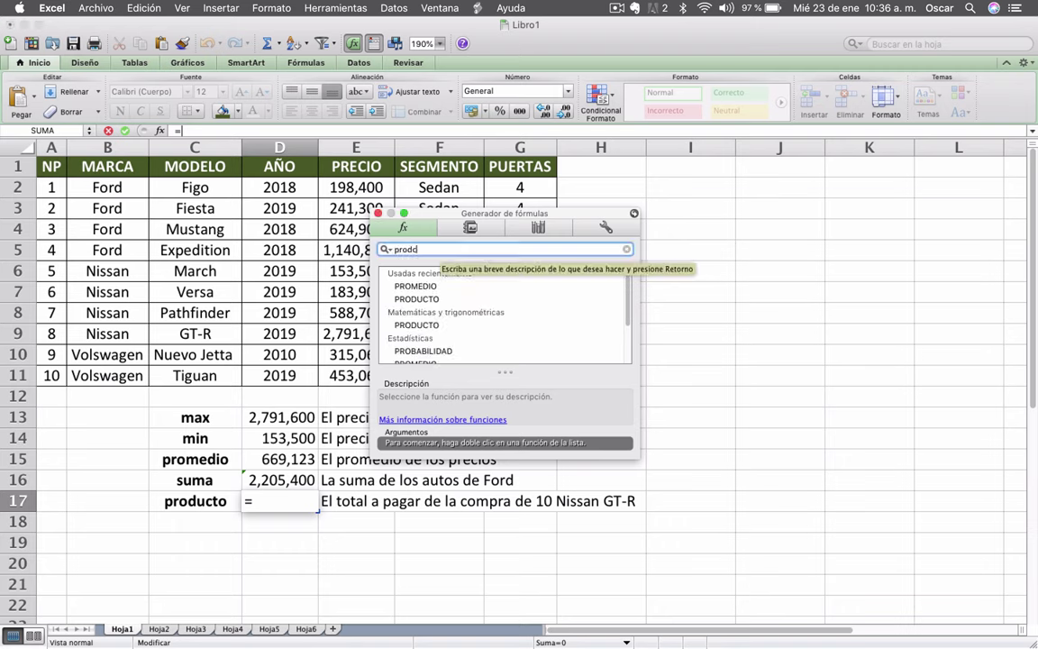
pyautogui.press('BackSpace')
pyautogui.press('BackSpace')
pyautogui.press('BackSpace')
pyautogui.write('d')
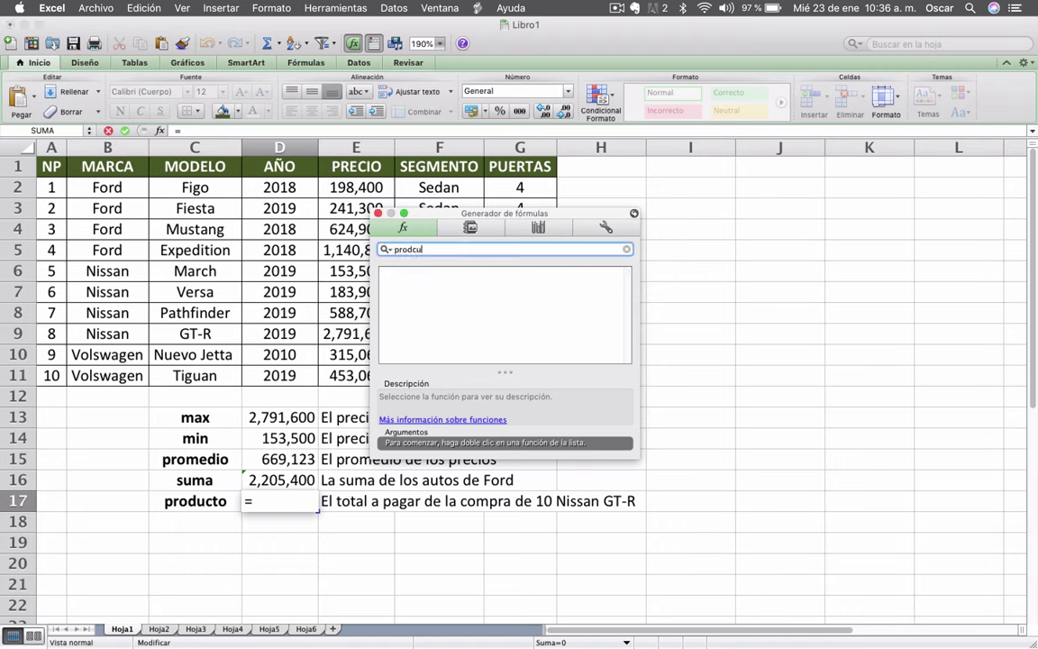
pyautogui.write('ucto')
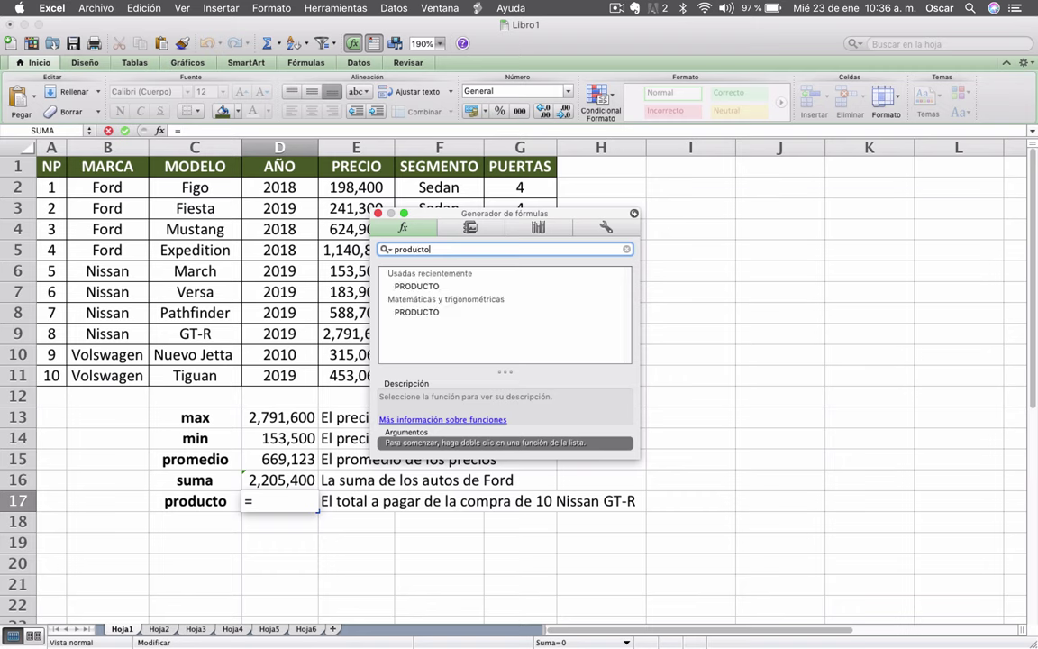
pyautogui.click(403, 287)
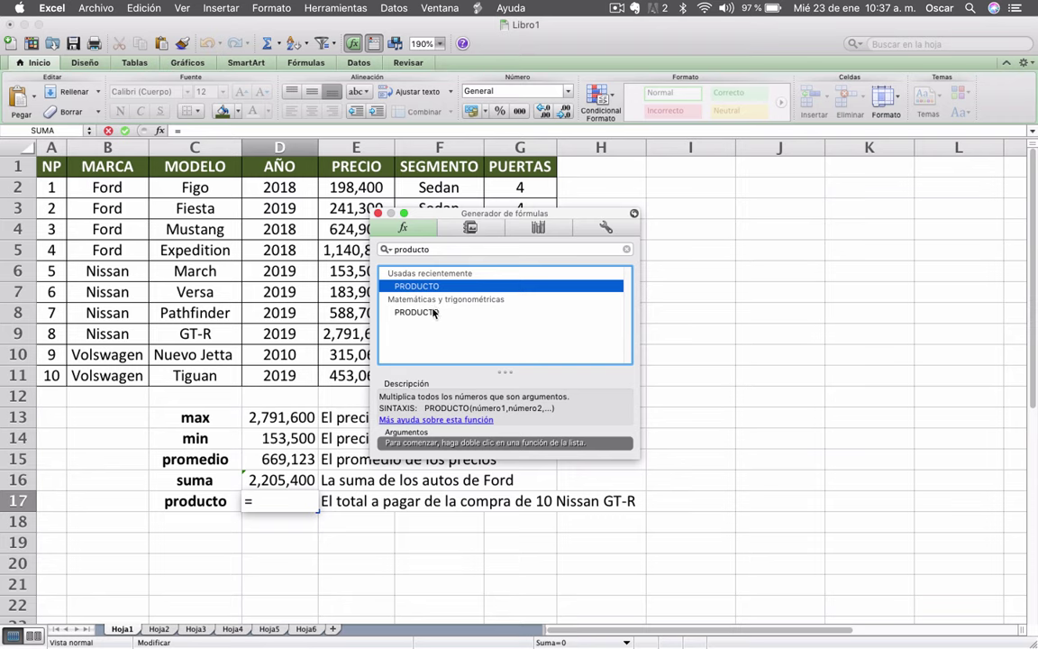
pyautogui.doubleClick(434, 311)
pyautogui.press('Escape')
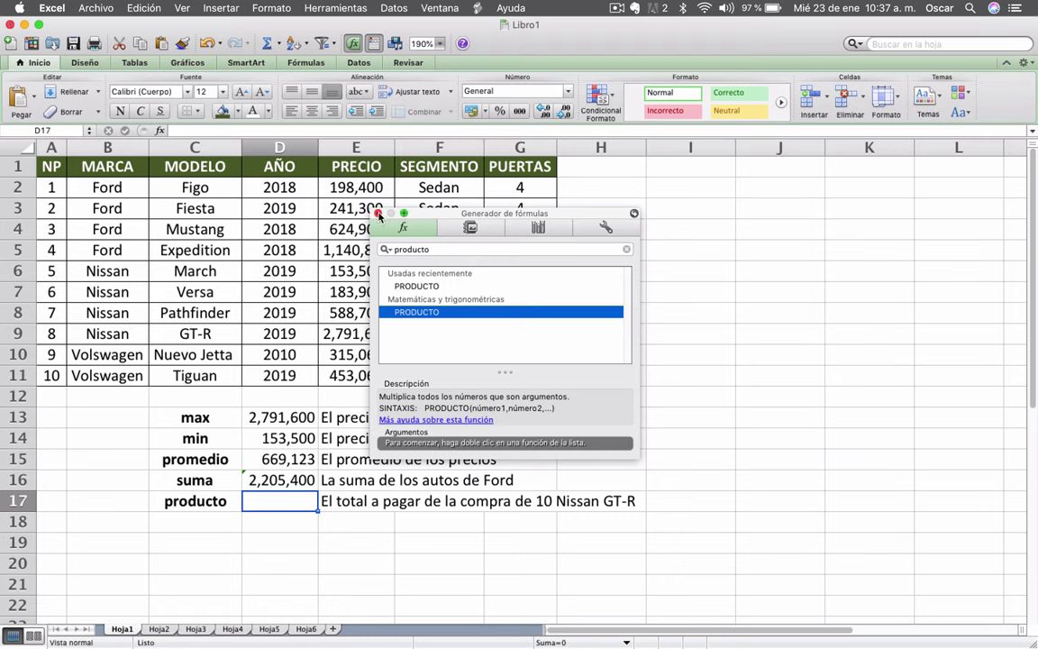
# Enter =PRODUCTO(E9,10) in D17 to get 27916000, the cost of ten Nissan GT-R.
pyautogui.click(380, 214)
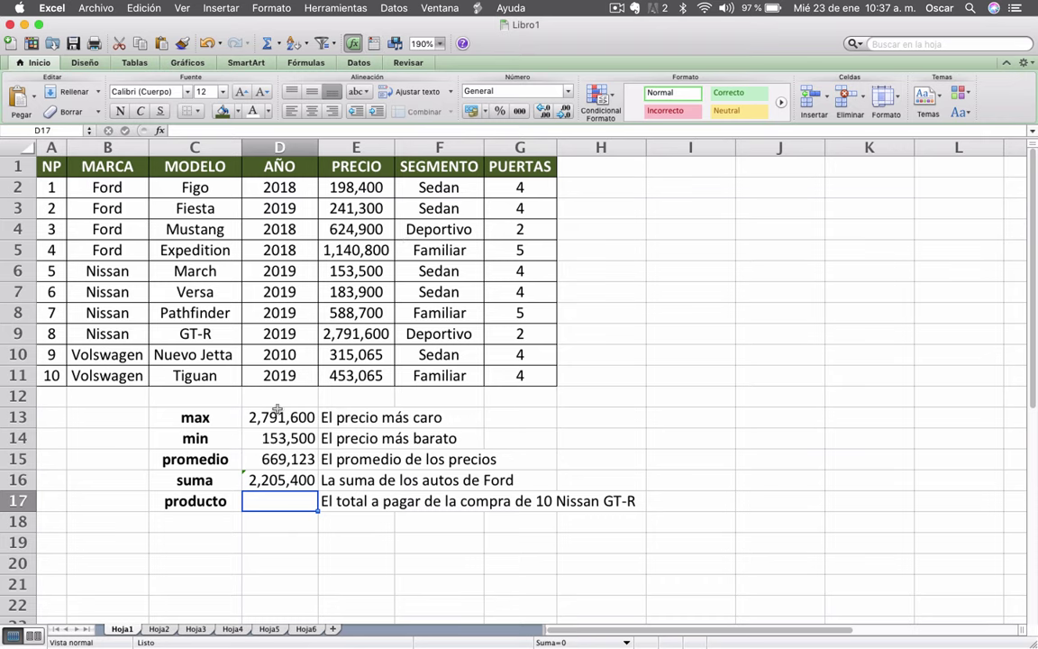
pyautogui.write('=')
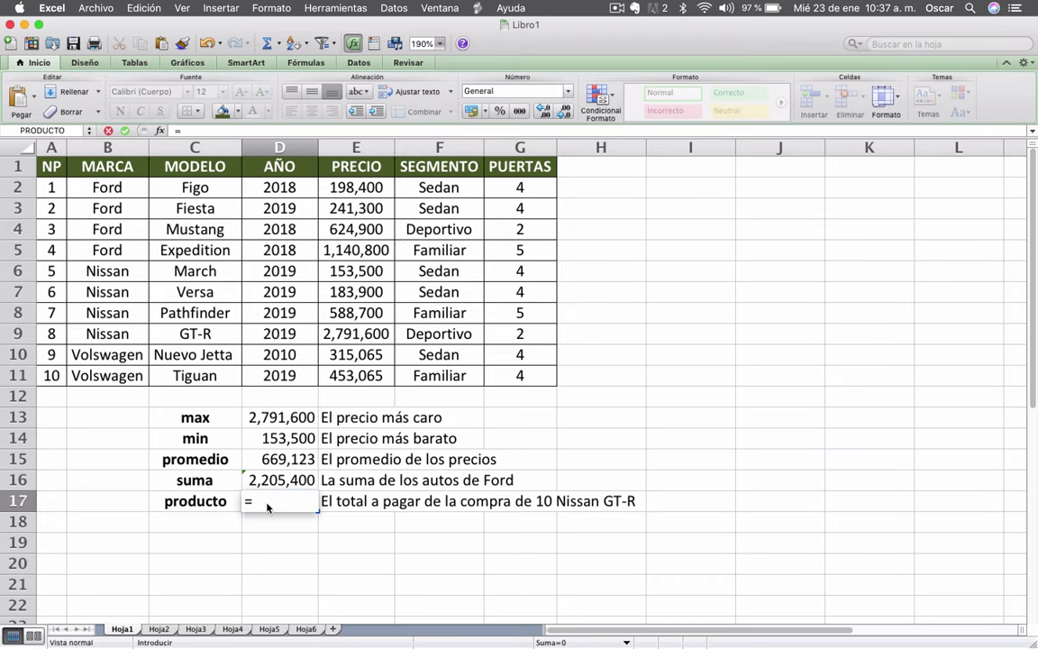
pyautogui.write('prodcuto')
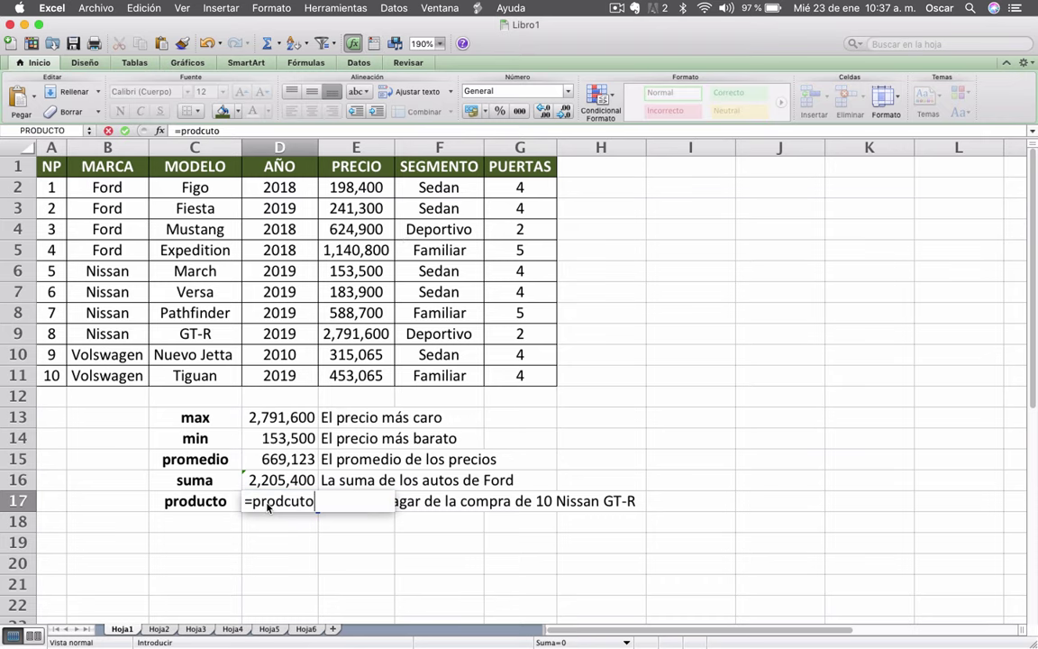
pyautogui.press('BackSpace')
pyautogui.press('BackSpace')
pyautogui.press('BackSpace')
pyautogui.press('BackSpace')
pyautogui.write('ucto')
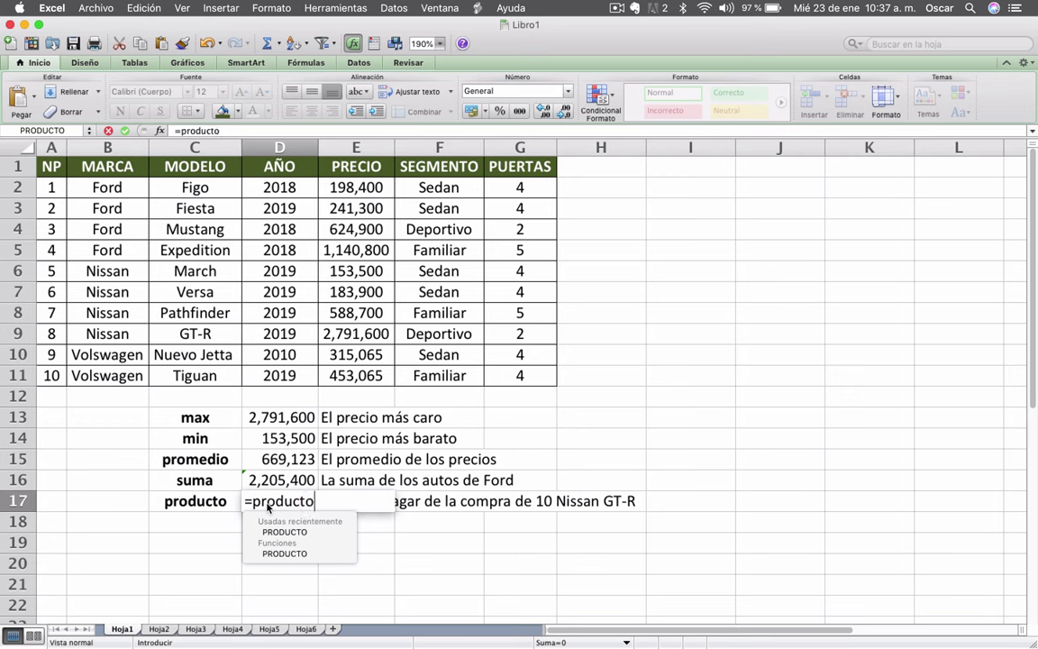
pyautogui.write('(')
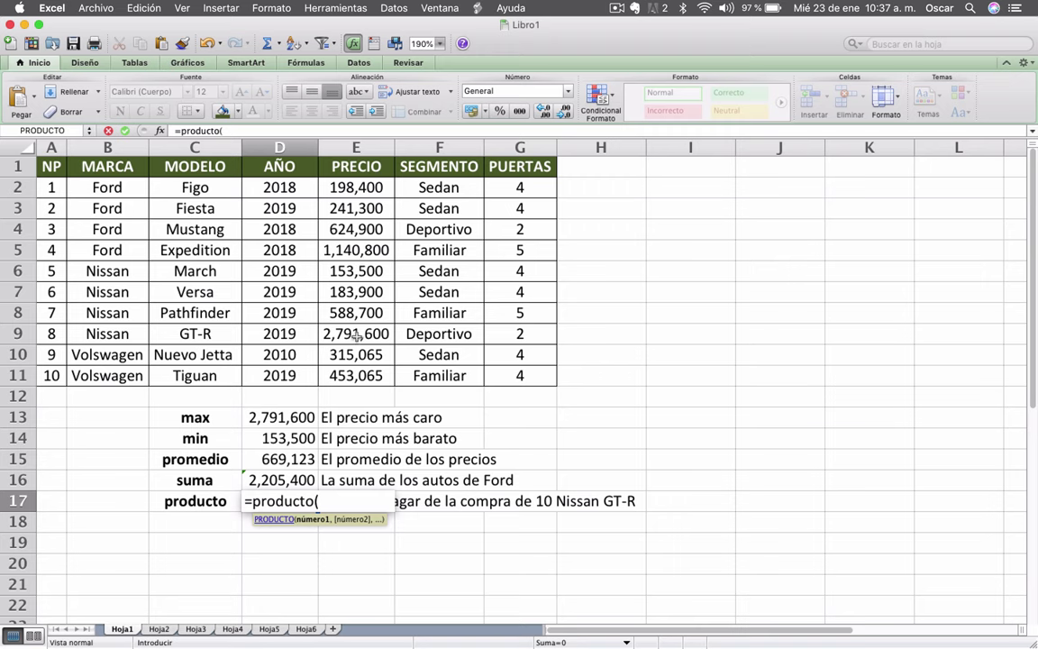
pyautogui.click(357, 336)
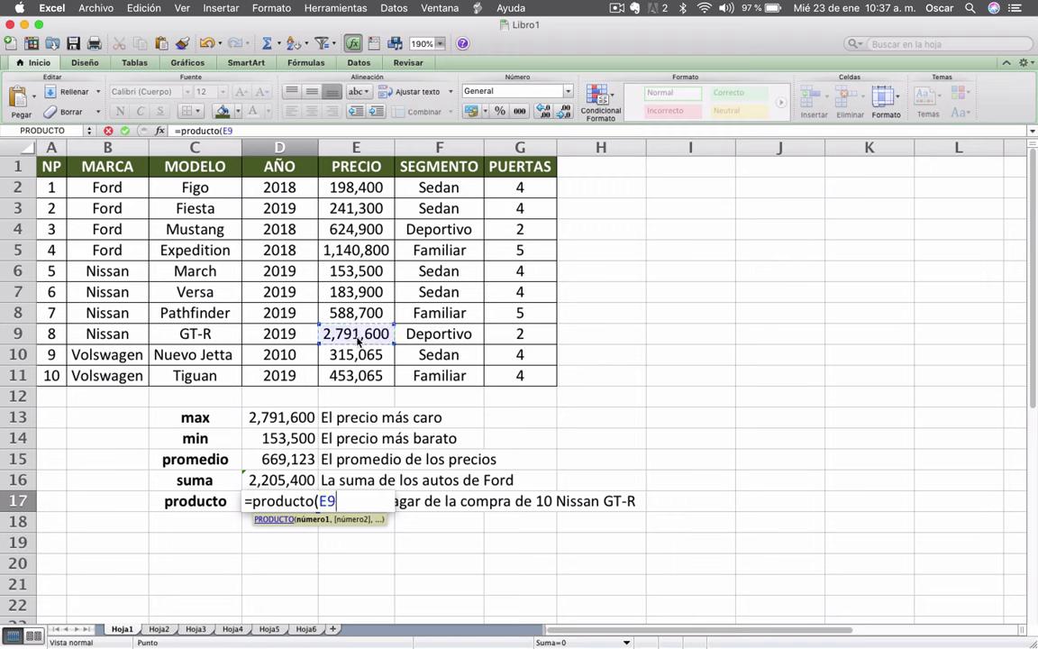
pyautogui.write(',')
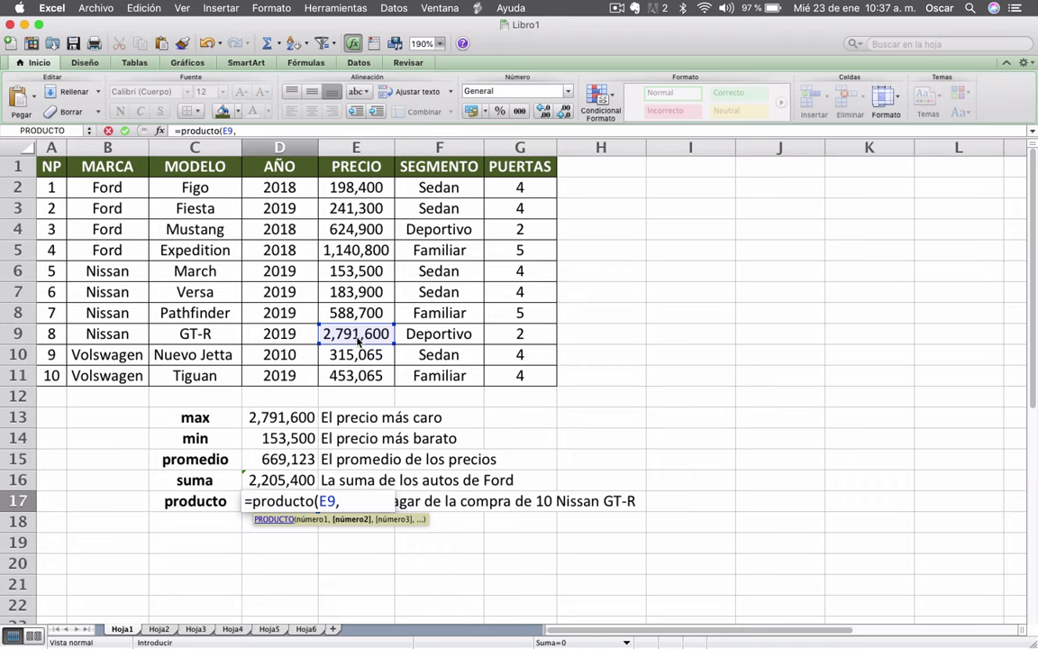
pyautogui.write('10')
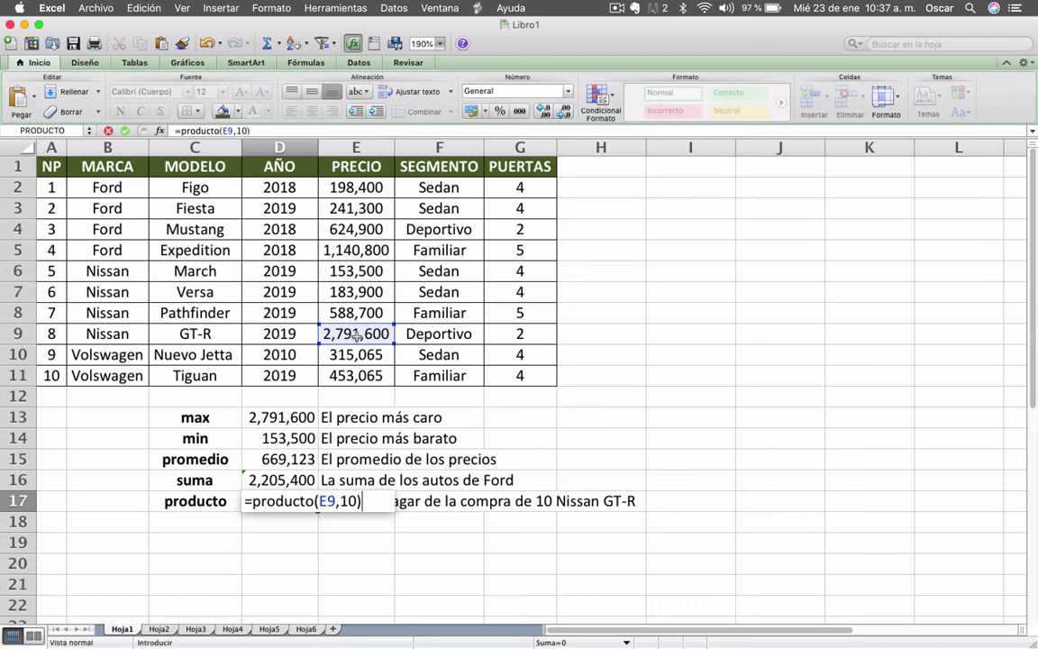
pyautogui.press('Return')
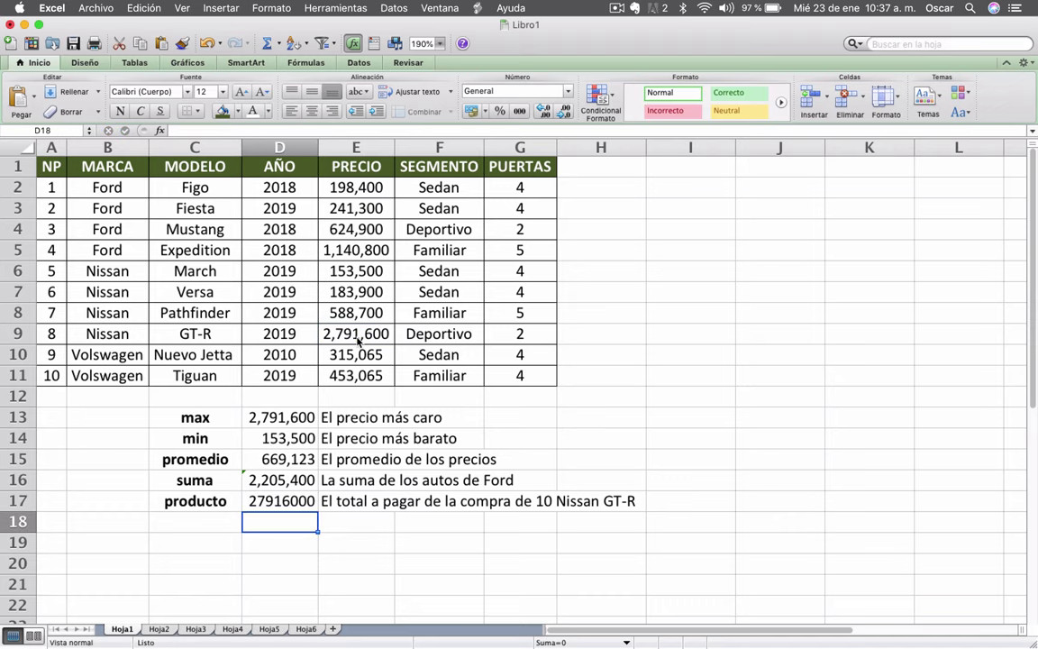
pyautogui.press('Up')
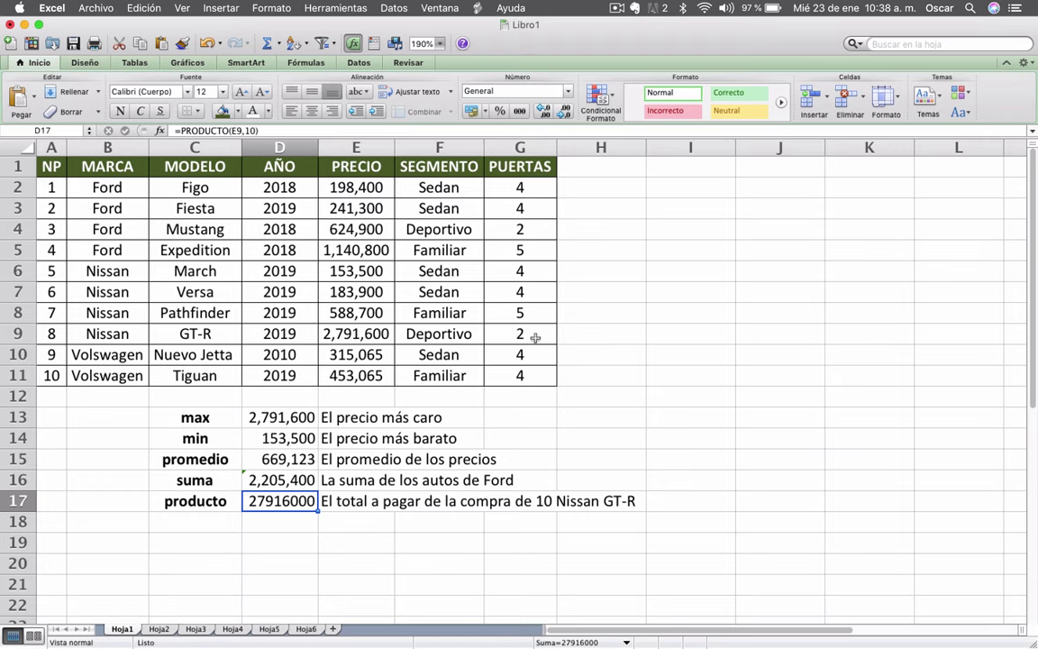
# Change the GT-R price in E9 to 500,000 so the summary formulas recalculate.
pyautogui.click(357, 333)
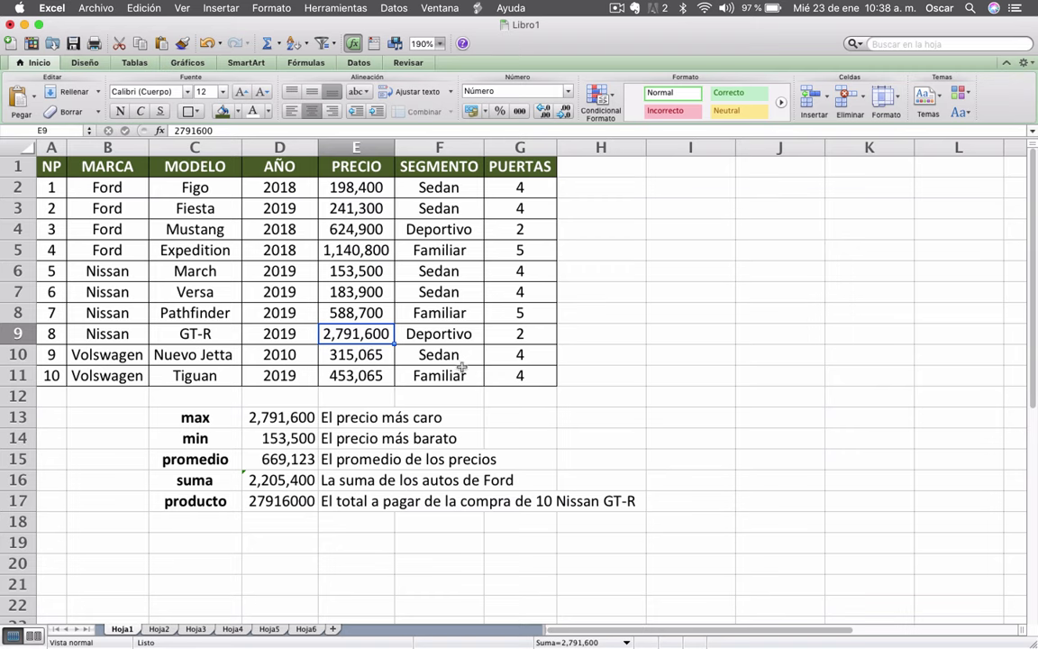
pyautogui.write('500,000')
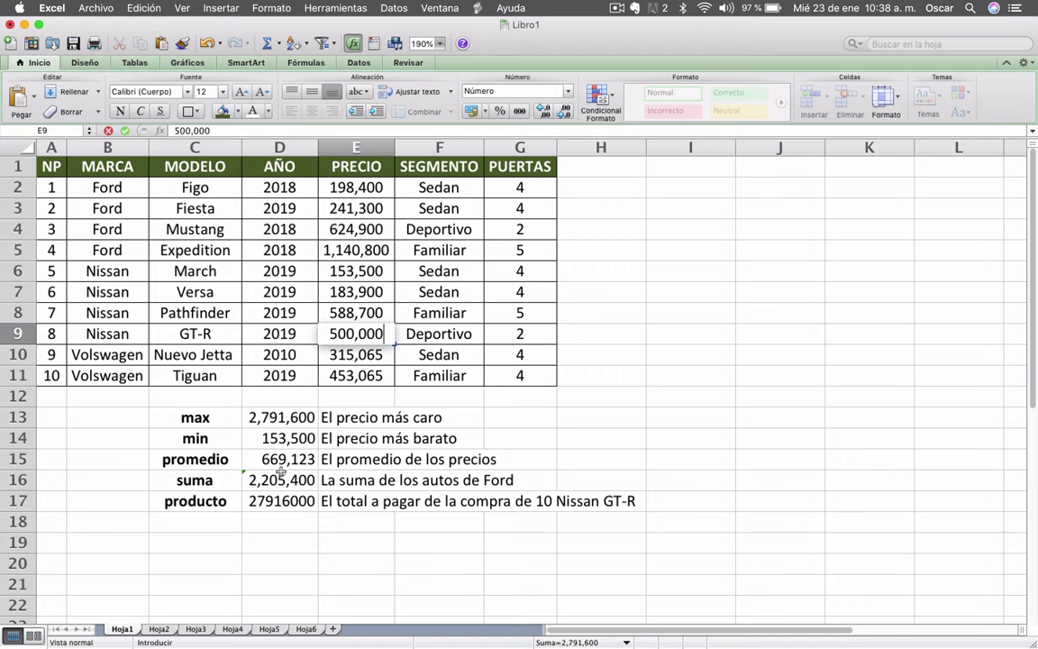
pyautogui.press('Return')
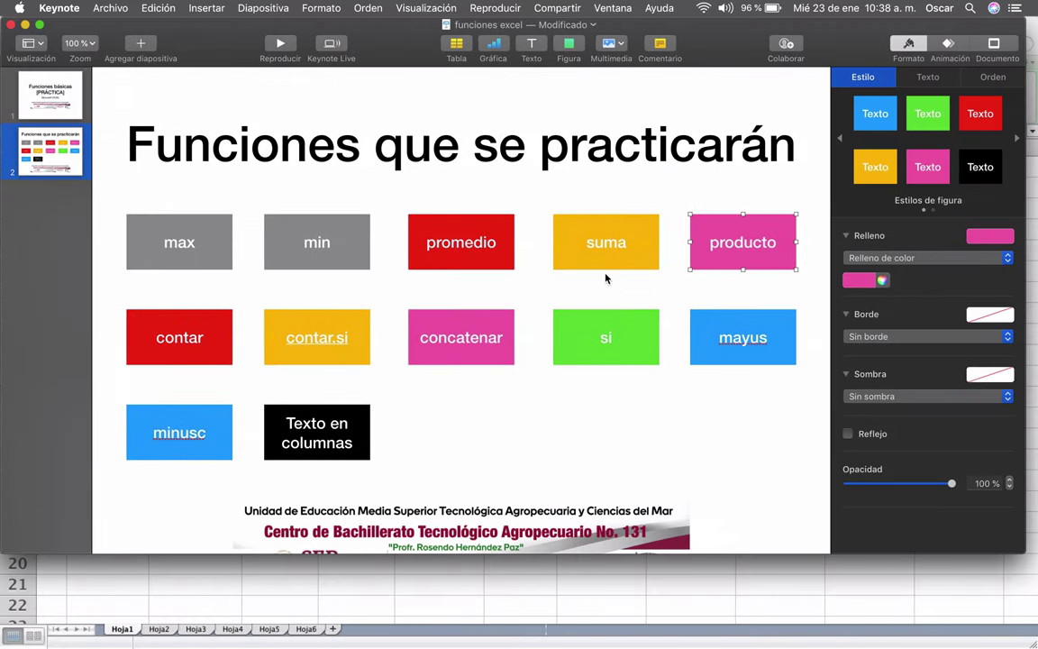
# Fill the promedio, suma and producto boxes with dark gray.
pyautogui.click(460, 241)
pyautogui.keyDown('shift'); pyautogui.click(558, 240); pyautogui.keyUp('shift')
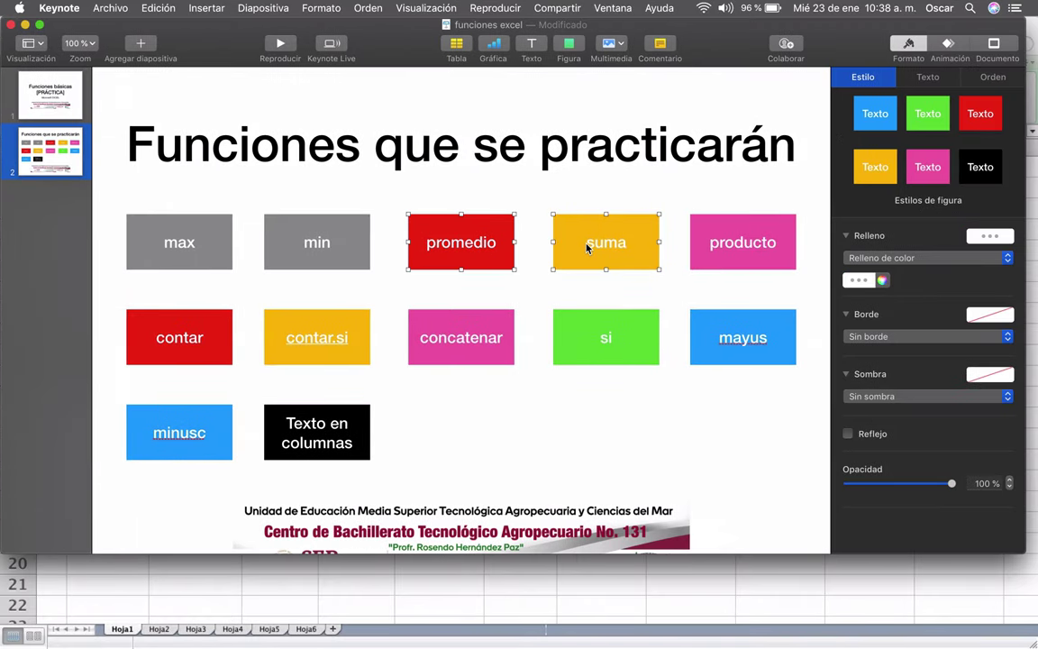
pyautogui.keyDown('shift'); pyautogui.click(738, 243); pyautogui.keyUp('shift')
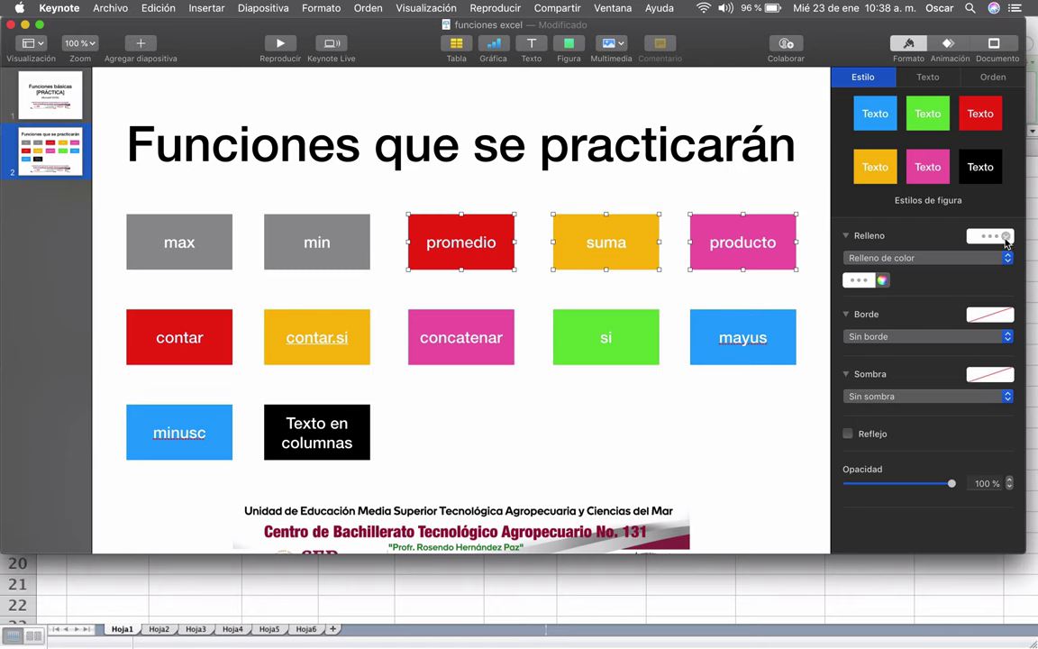
pyautogui.click(991, 236)
pyautogui.click(842, 334)
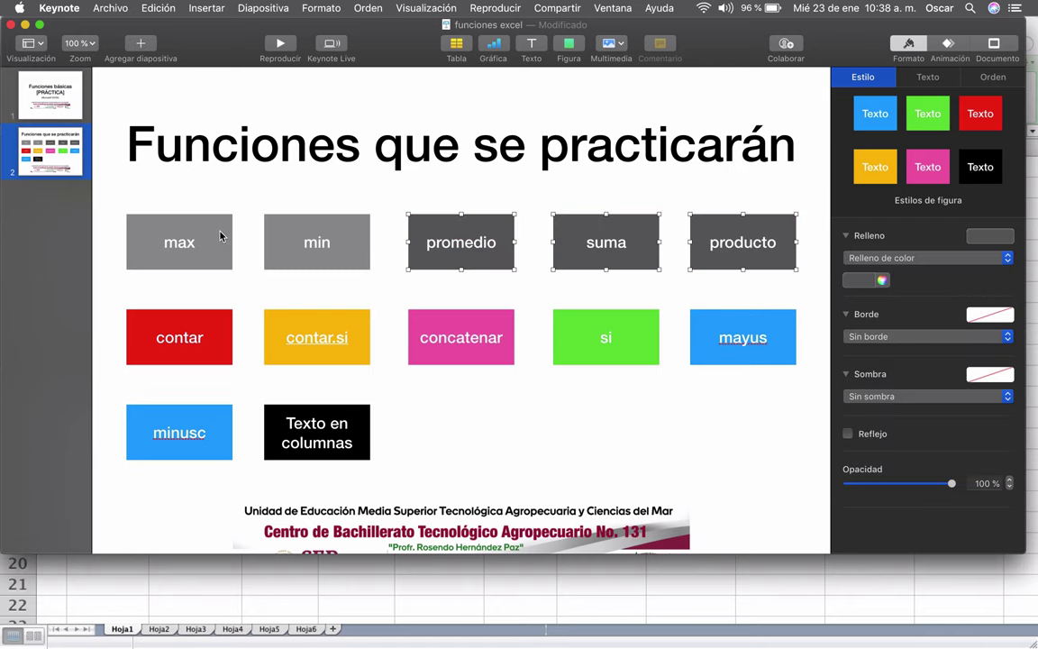
# Check the max, min and other function boxes, then minimise Keynote to show the Excel sheet.
pyautogui.click(221, 237)
pyautogui.click(274, 220)
pyautogui.click(457, 250)
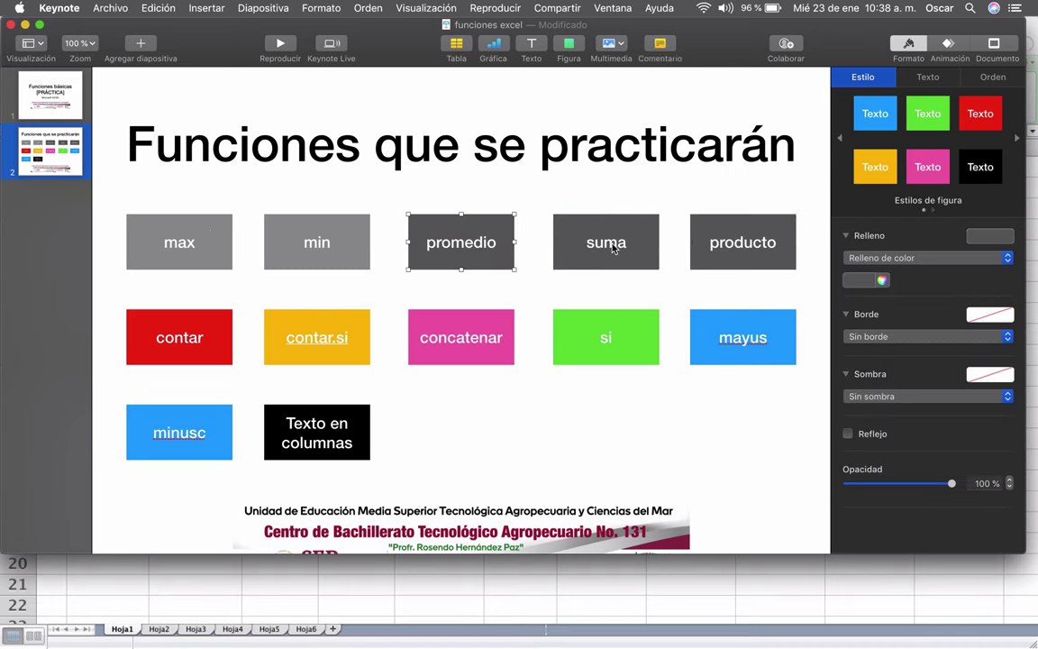
pyautogui.click(554, 226)
pyautogui.click(708, 239)
pyautogui.moveTo(142, 298); pyautogui.dragTo(749, 376)
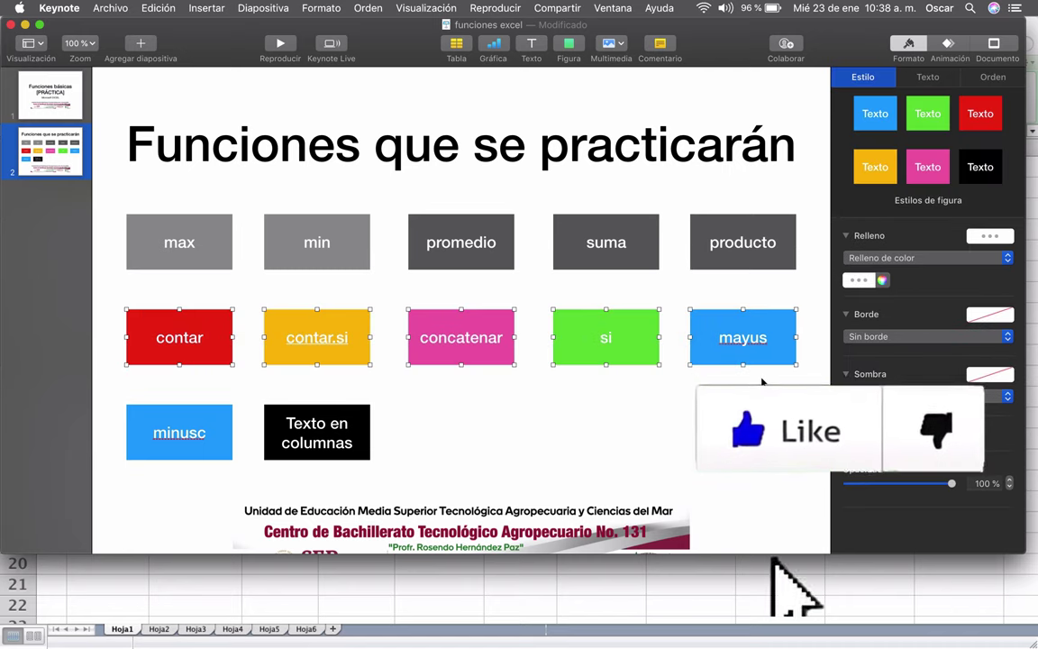
pyautogui.click(487, 447)
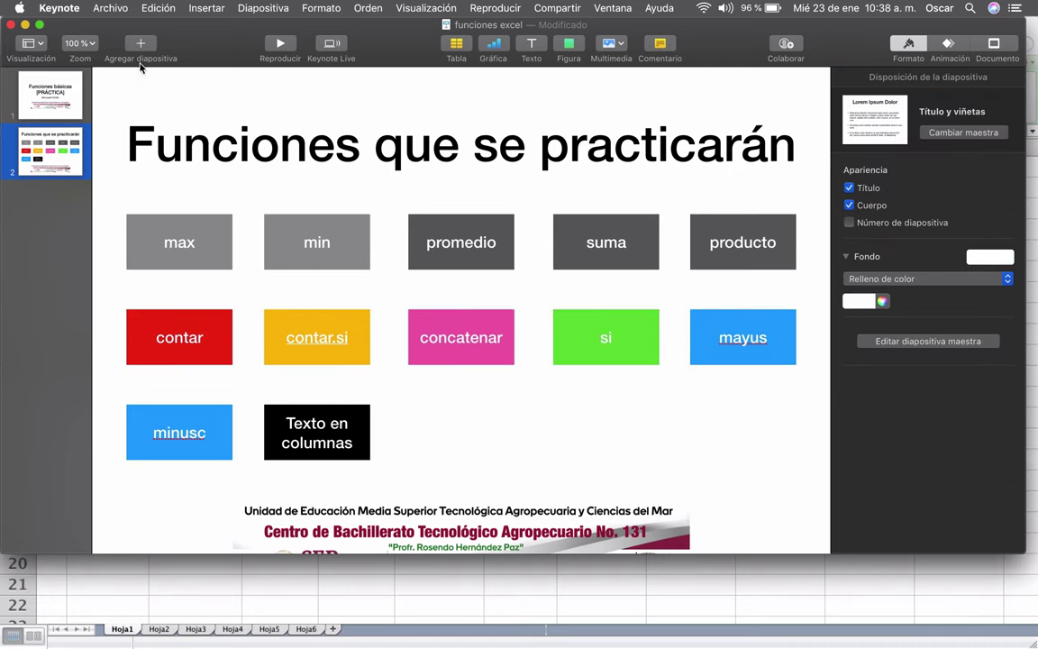
pyautogui.click(25, 25)
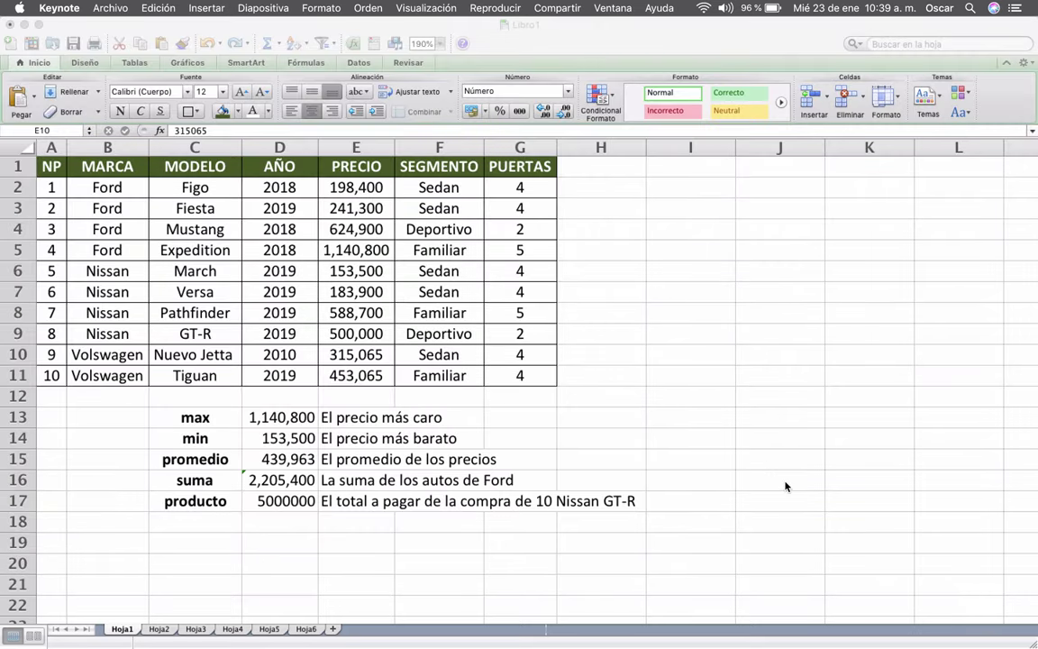